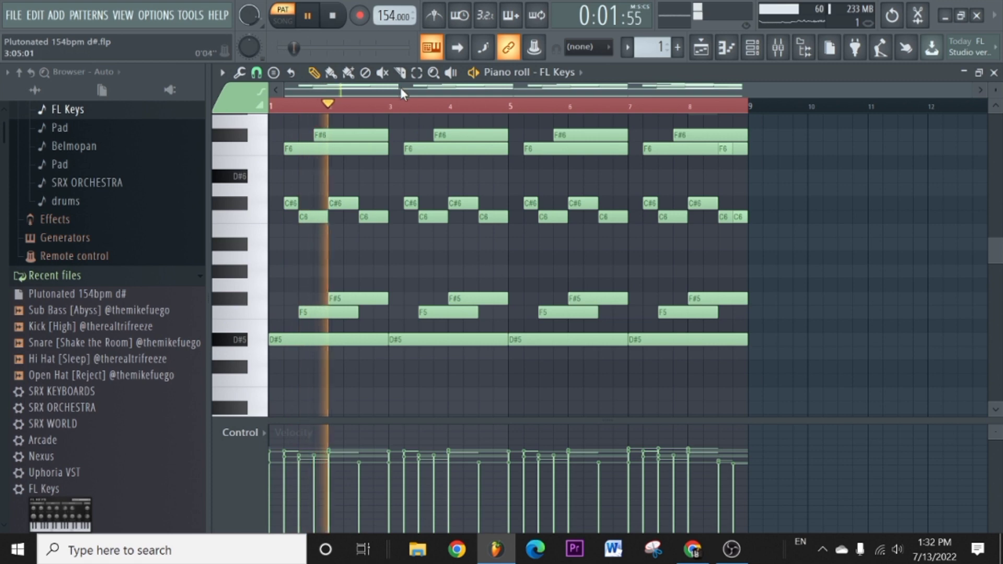
Switch playback from the FL Keys #2 channel to FL Keys and listen to its melody.
key("space")
key("space")
left_click(753, 52)
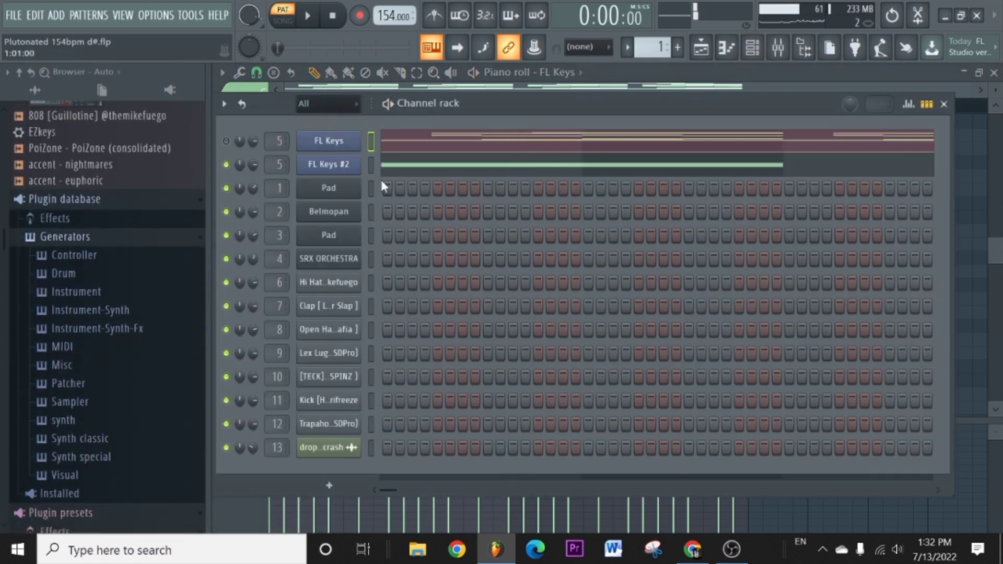
key("space")
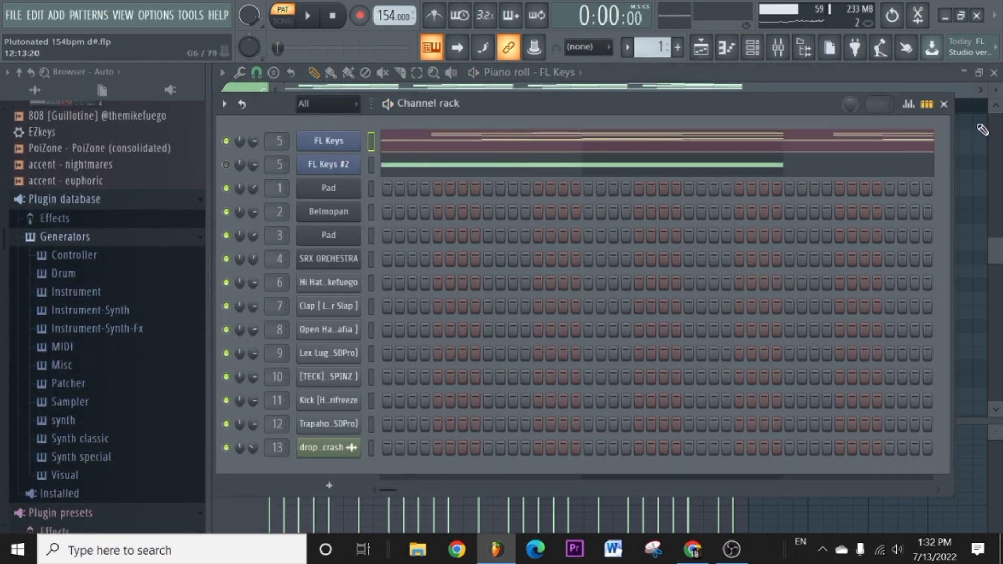
left_click(944, 104)
key("space")
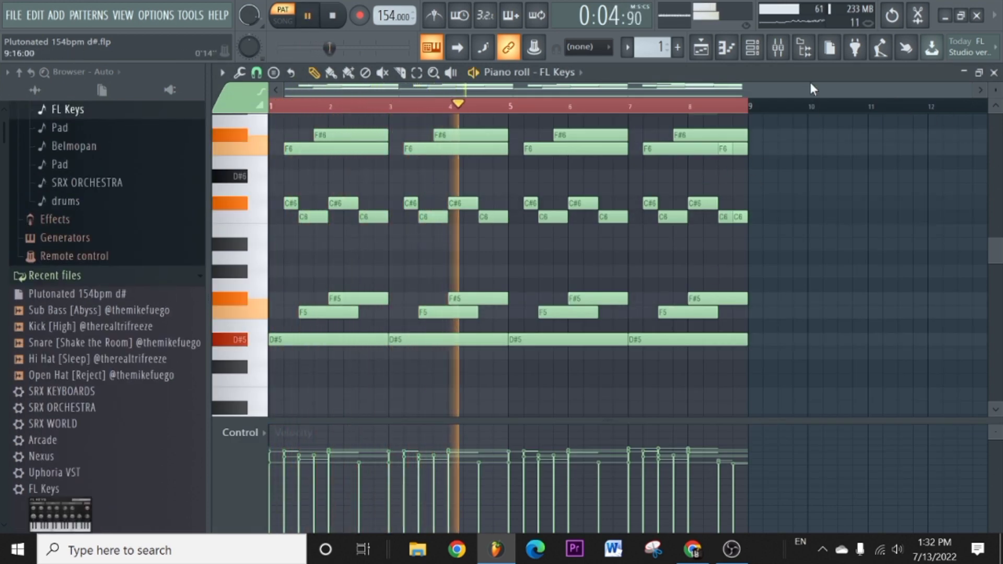
Inspect the effects loaded on the FL Keys mixer track.
left_click(778, 48)
key("space")
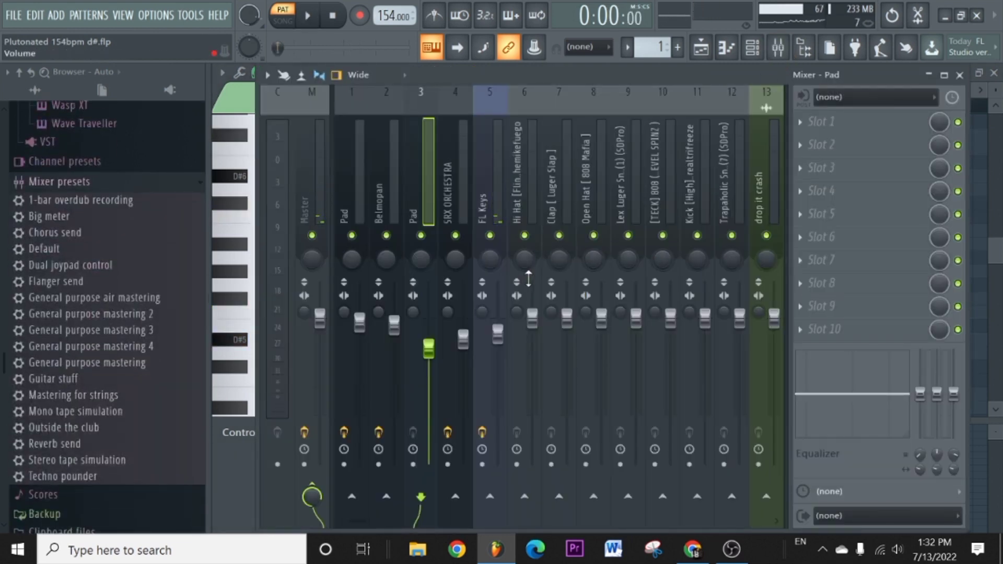
left_click(488, 163)
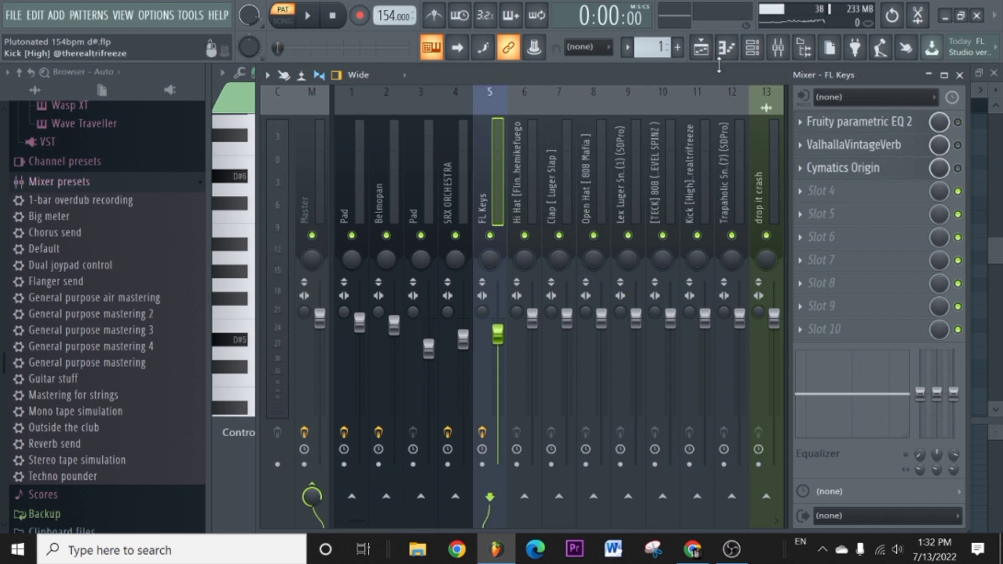
Play the FL Keys pattern in the piano roll and examine its low D#3 notes and the melody above them.
left_click(726, 48)
key("space")
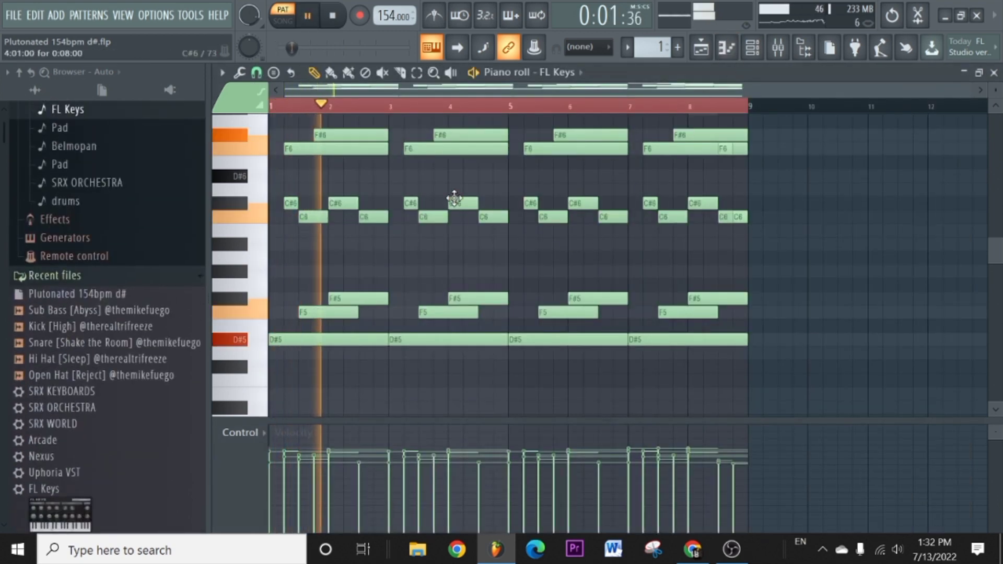
scroll(522, 199, "down", 4)
scroll(575, 167, "down", 5)
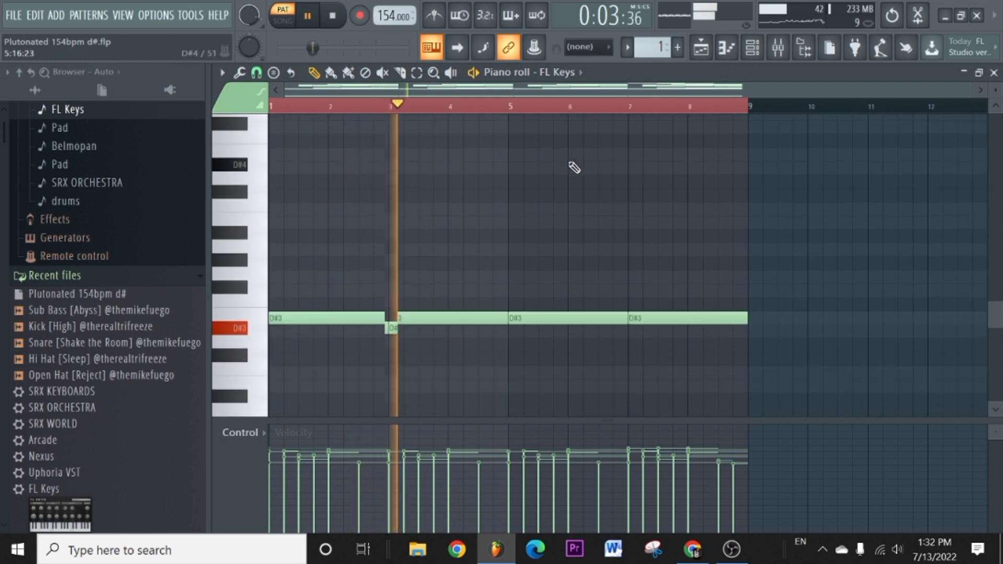
scroll(575, 163, "up", 8)
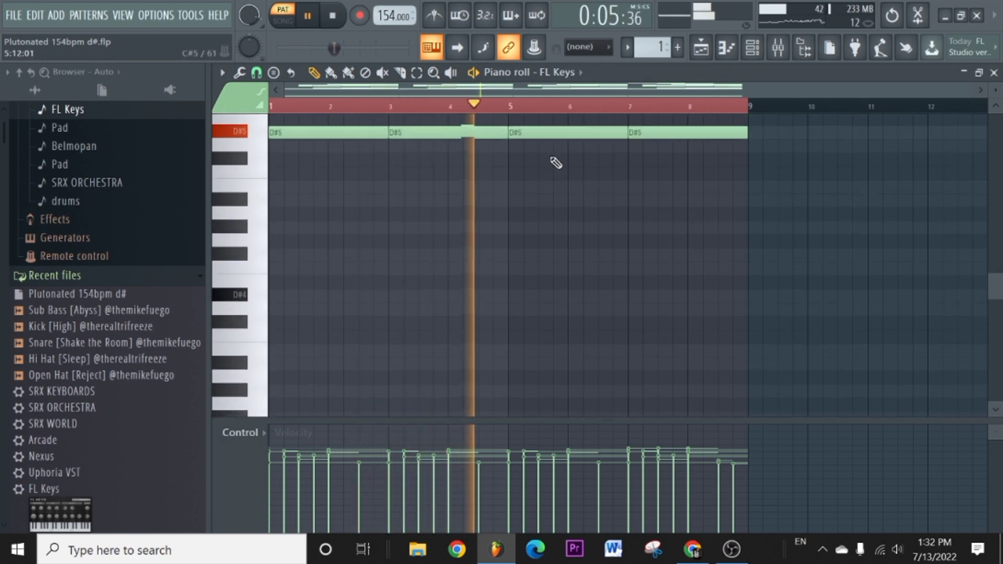
scroll(554, 163, "down", 8)
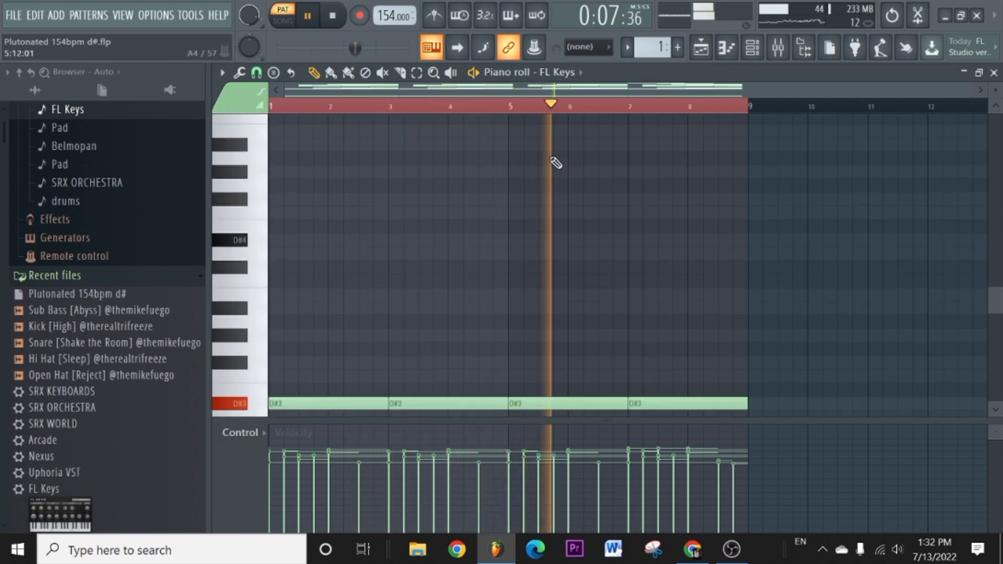
scroll(673, 171, "up", 8)
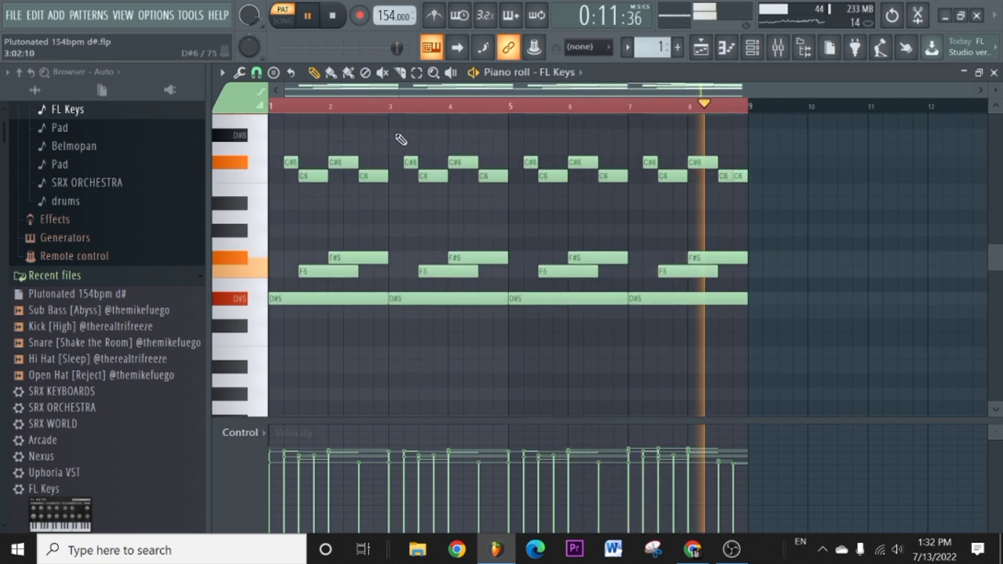
key("space")
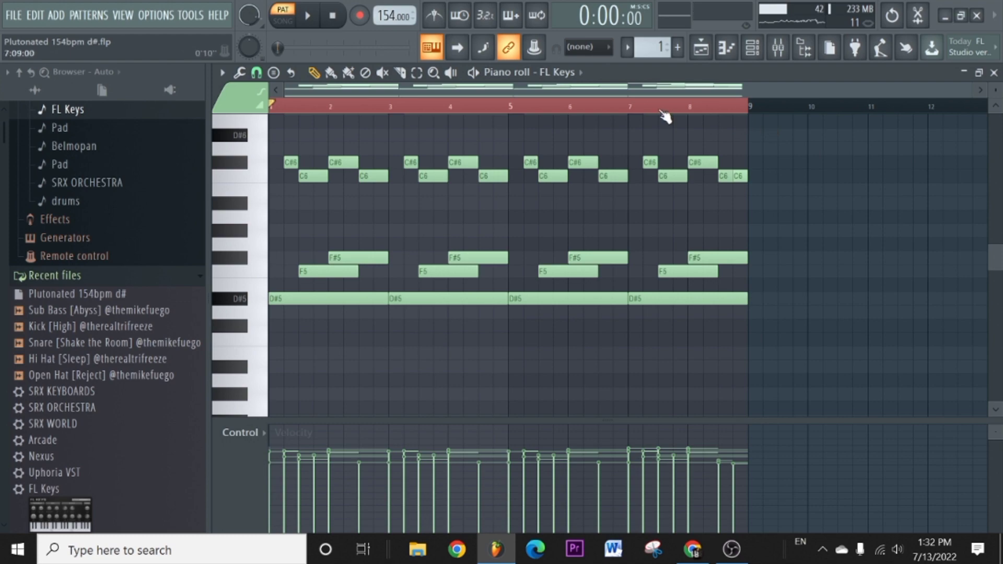
Mute the FL Keys channel, enable FL Keys #2 instead, and open the piano roll of FL Keys #2.
left_click(756, 49)
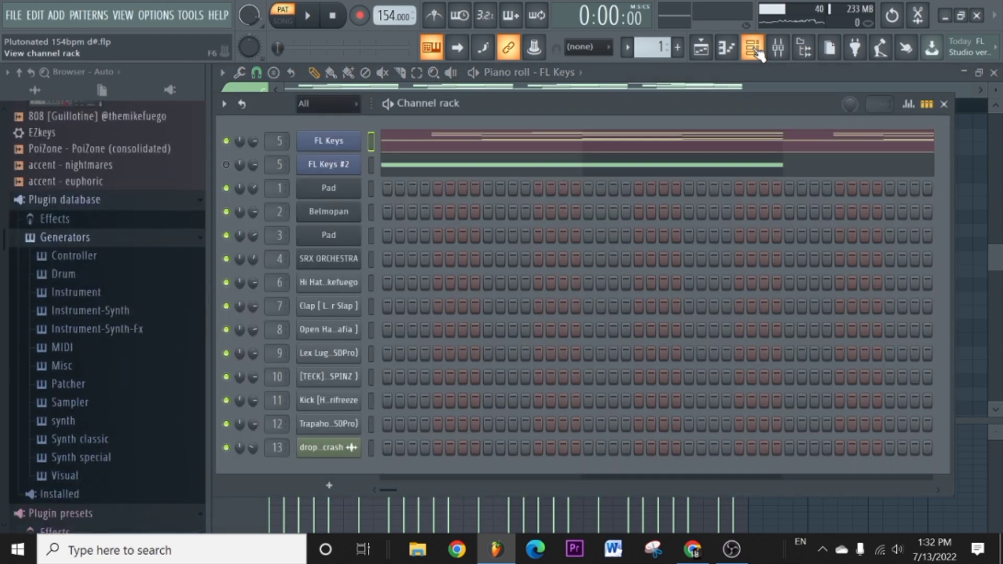
left_click(755, 49)
left_click(755, 48)
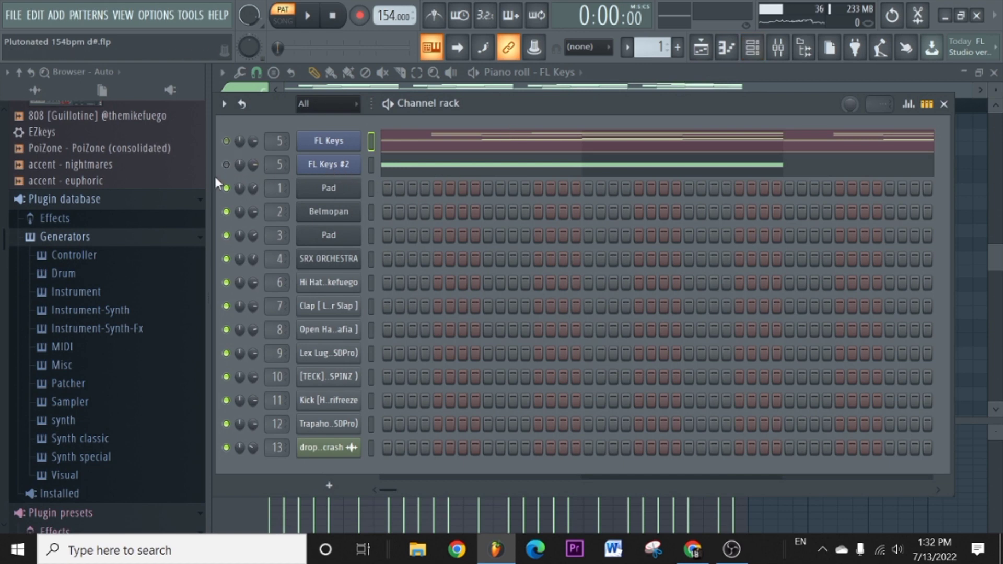
right_click(334, 166)
left_click(347, 166)
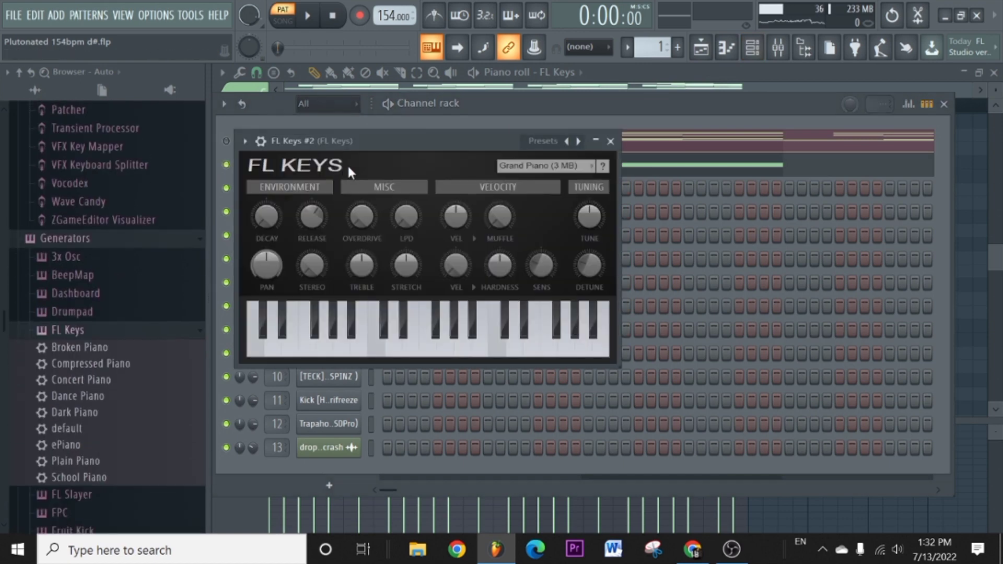
left_click(610, 141)
right_click(370, 162)
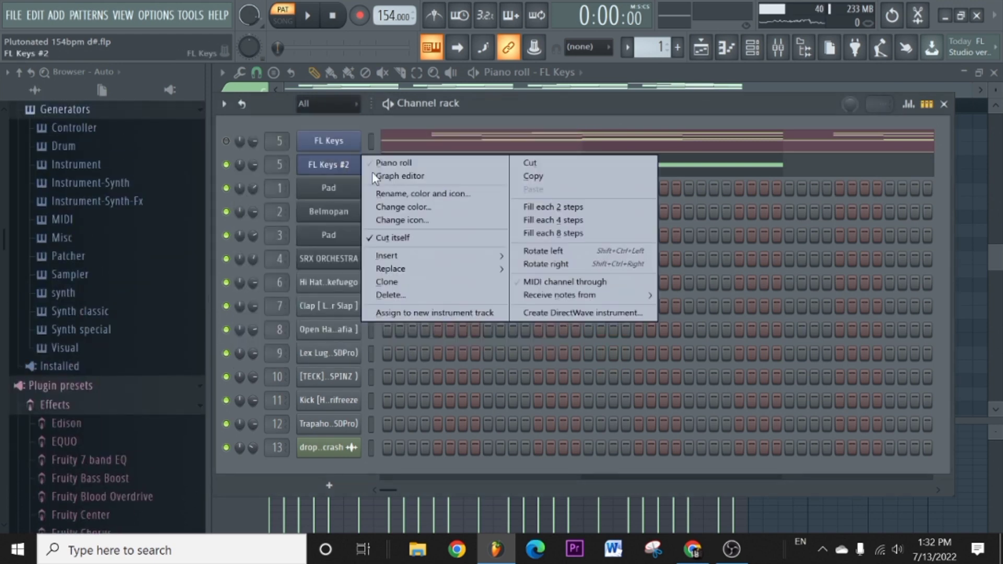
left_click(390, 163)
Add a second two-bar D#3 note starting at bar 3, directly following the existing one.
scroll(385, 135, "down", 9)
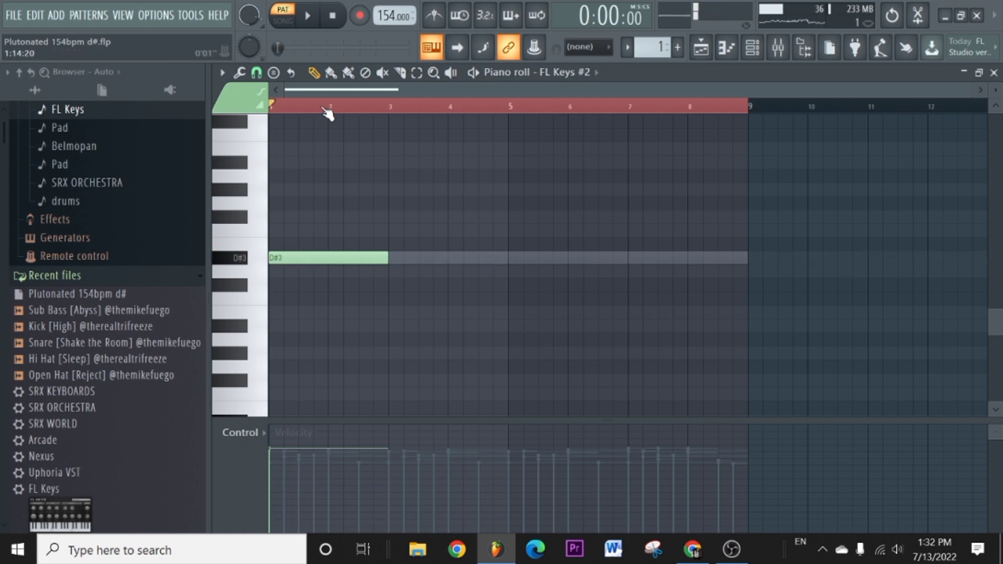
scroll(339, 109, "up", 2)
left_click(327, 260)
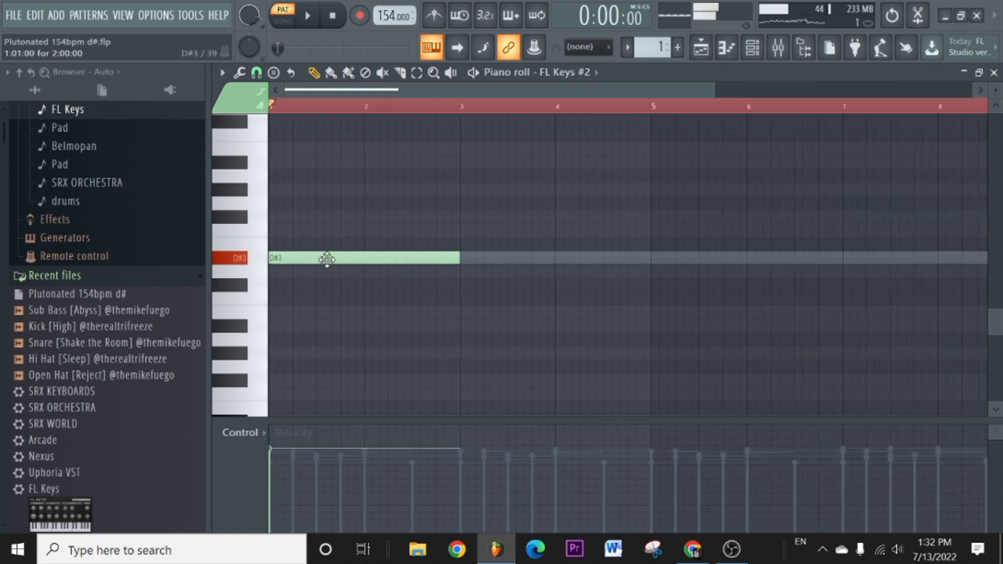
left_click(482, 263)
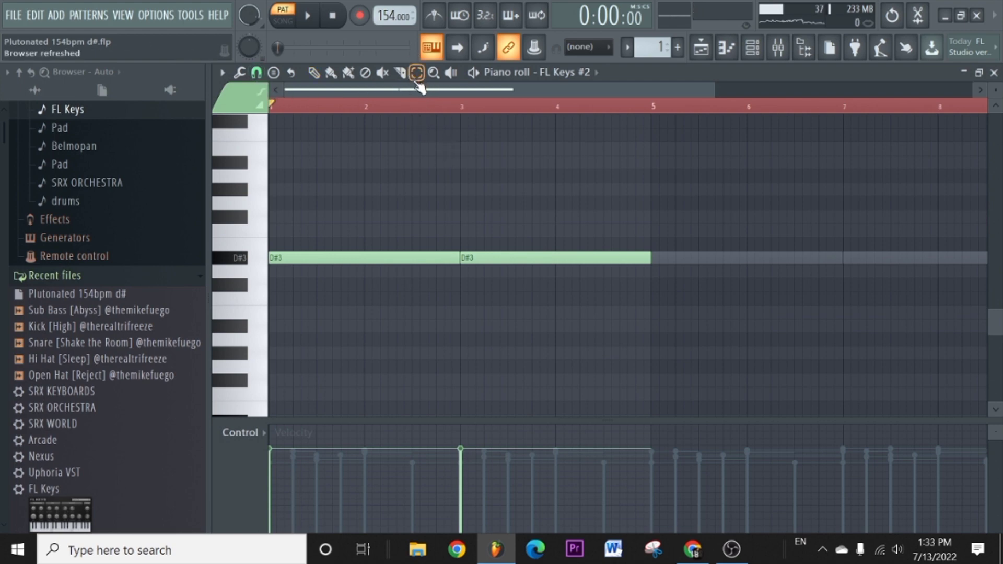
left_click_drag(516, 279, 358, 221)
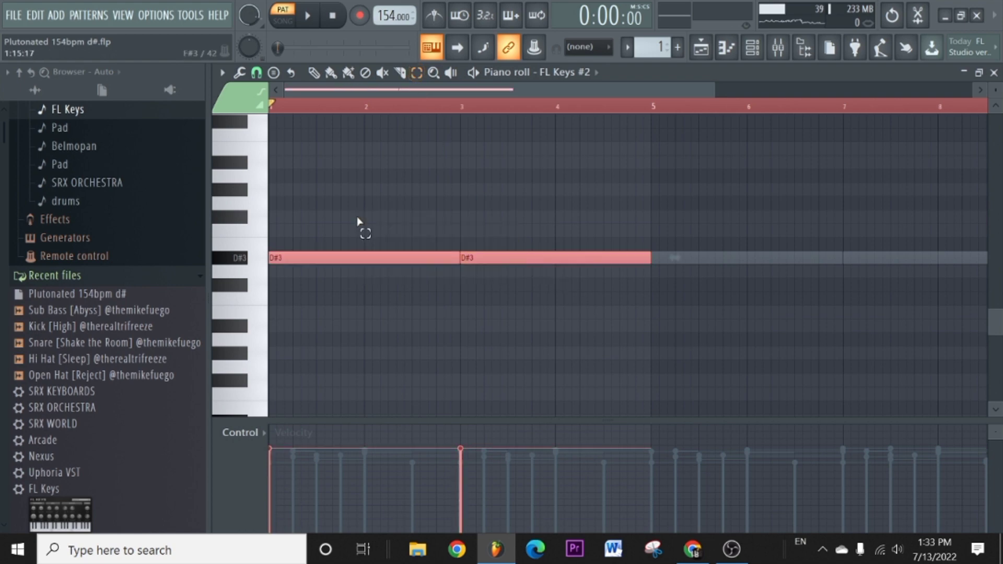
key("ctrl+b")
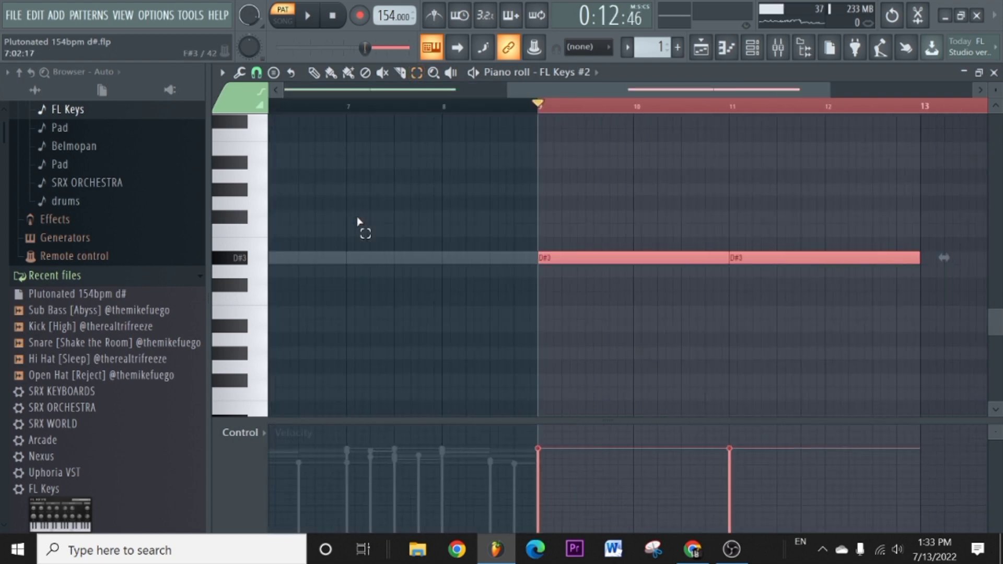
key("Delete")
Clear the time selection and duplicate both D#3 notes so the copies fill bars 5 to 8.
key("ctrl+d")
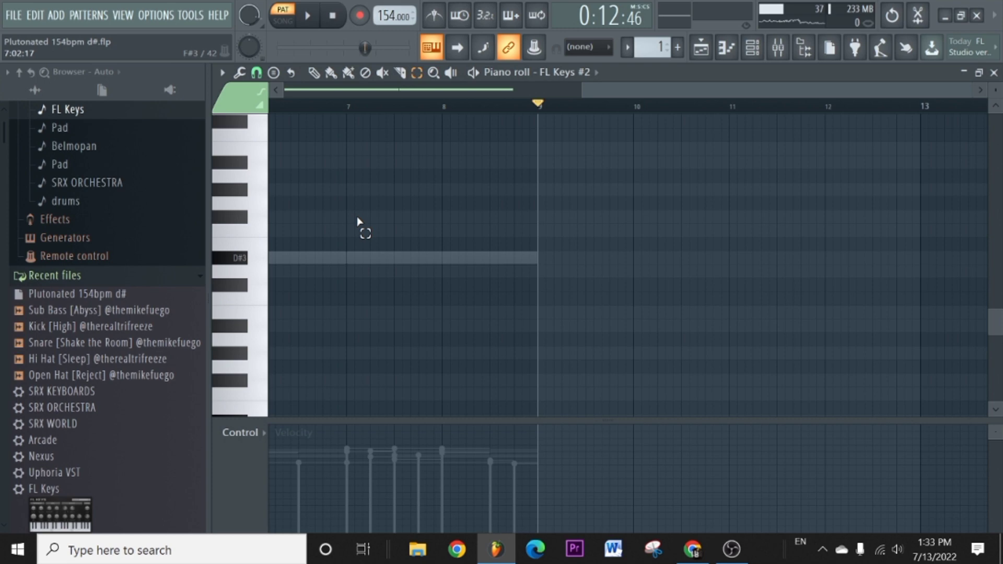
right_click(538, 126, "ctrl")
left_click_drag(465, 220, 320, 219)
key("ctrl+b")
key("ctrl+d")
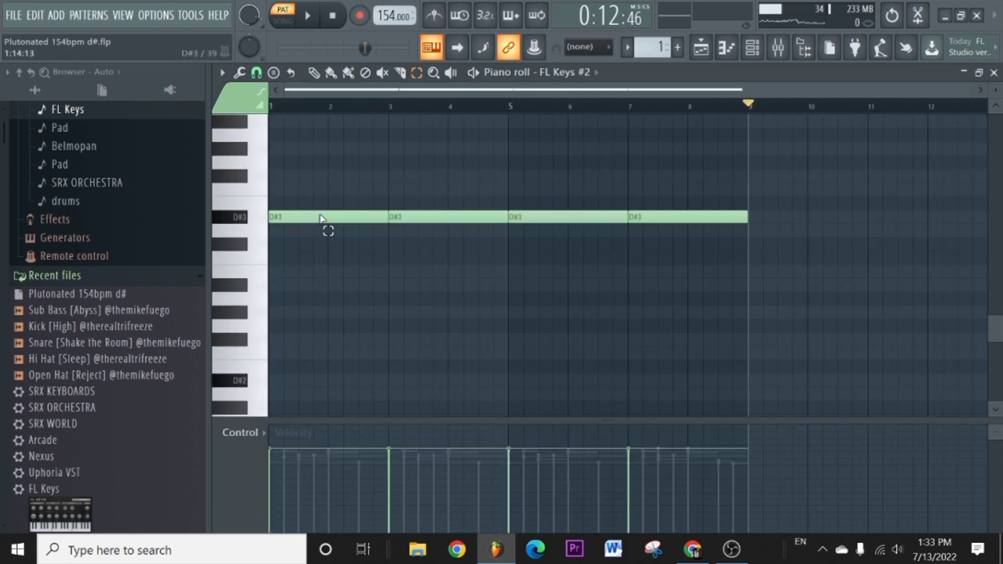
Audition the D#3 root note on the keyboard and in the first bass note.
scroll(324, 157, "up", 6)
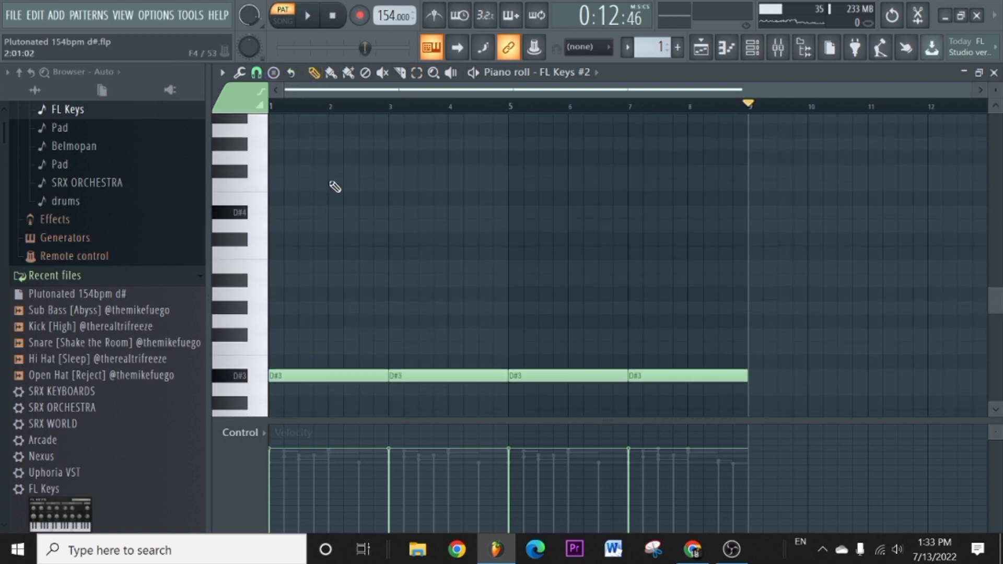
scroll(345, 271, "down", 3)
left_click(225, 298)
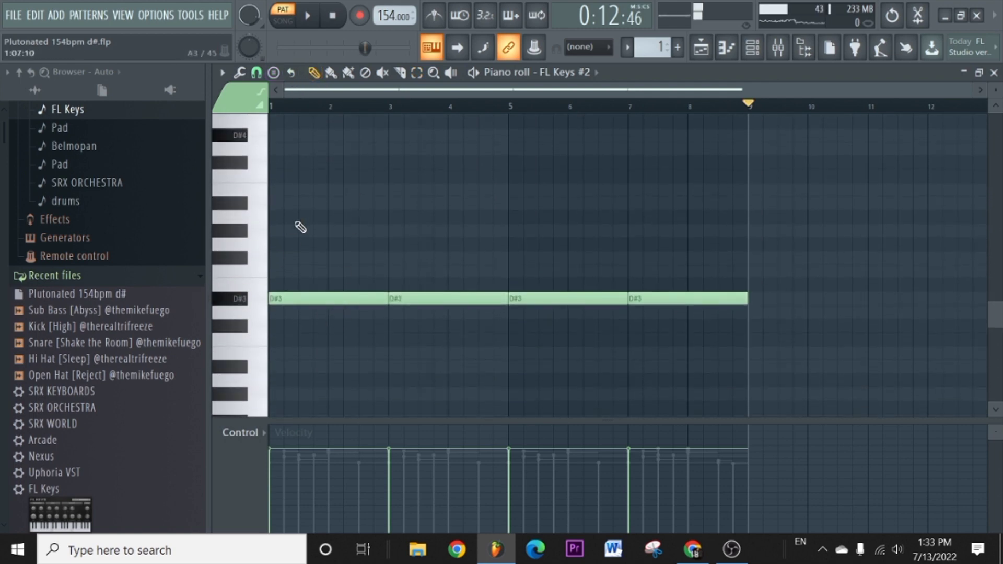
left_click(264, 300)
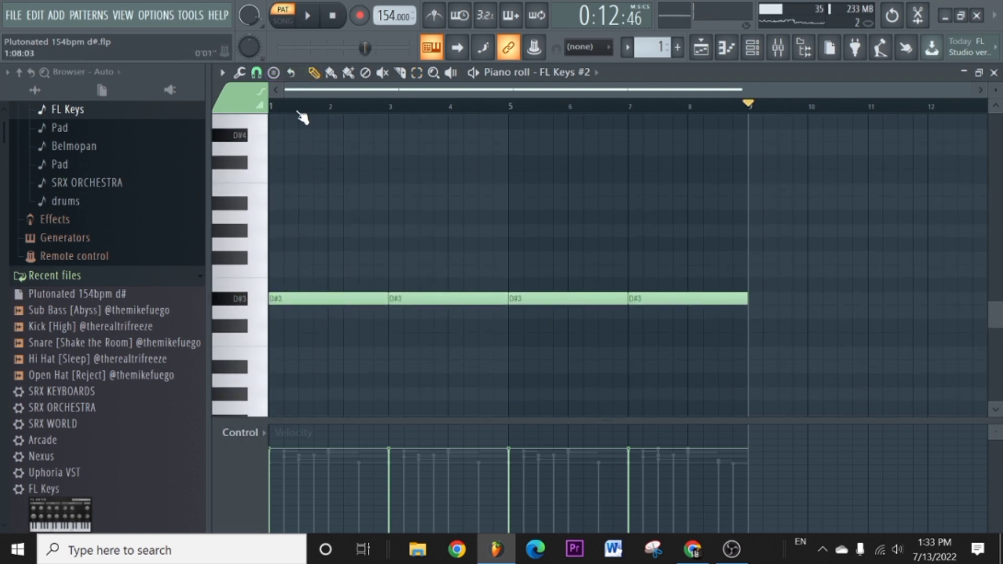
scroll(319, 93, "up", 2)
left_click(275, 298)
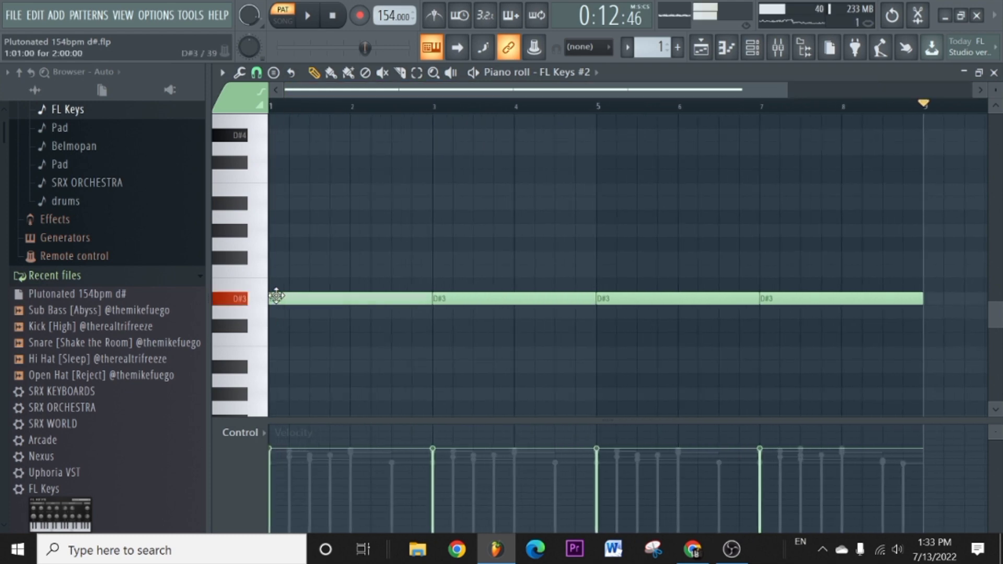
Place a two-bar D#5 note at bar 1, two octaves above the D#3 bass note.
scroll(279, 288, "up", 4)
scroll(283, 290, "up", 3)
left_click_drag(282, 218, 217, 226)
left_click_drag(287, 219, 242, 227)
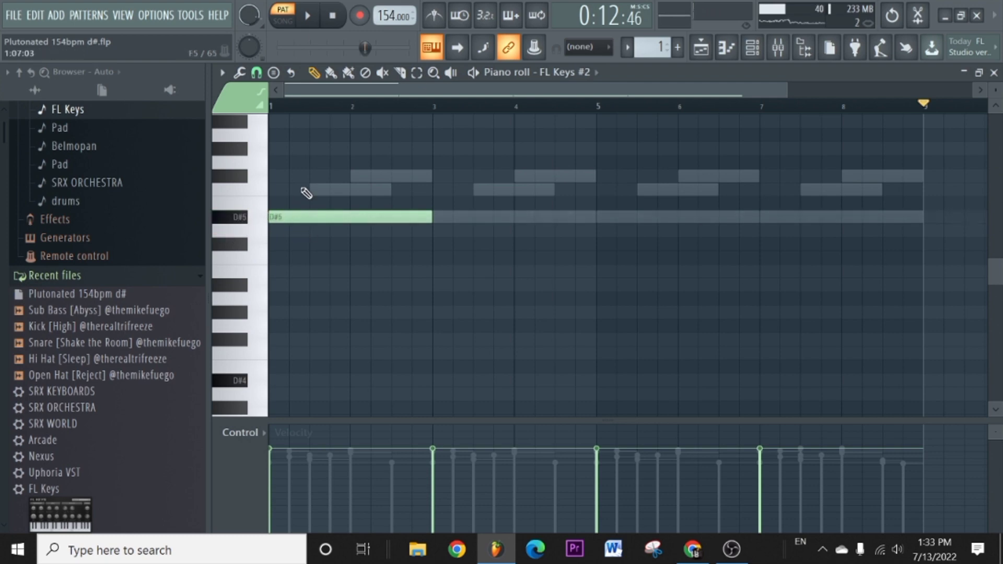
Stack two-bar F#5, A#5 and C#6 notes above the D#5 at bar 1 to form a chord.
left_click(292, 176)
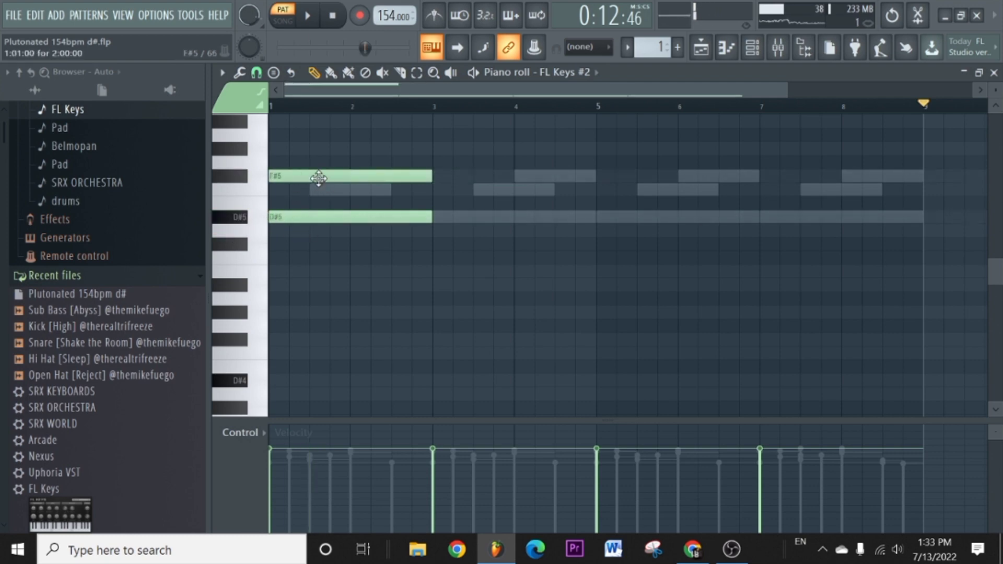
left_click(285, 176)
scroll(312, 242, "up", 2)
left_click(316, 203)
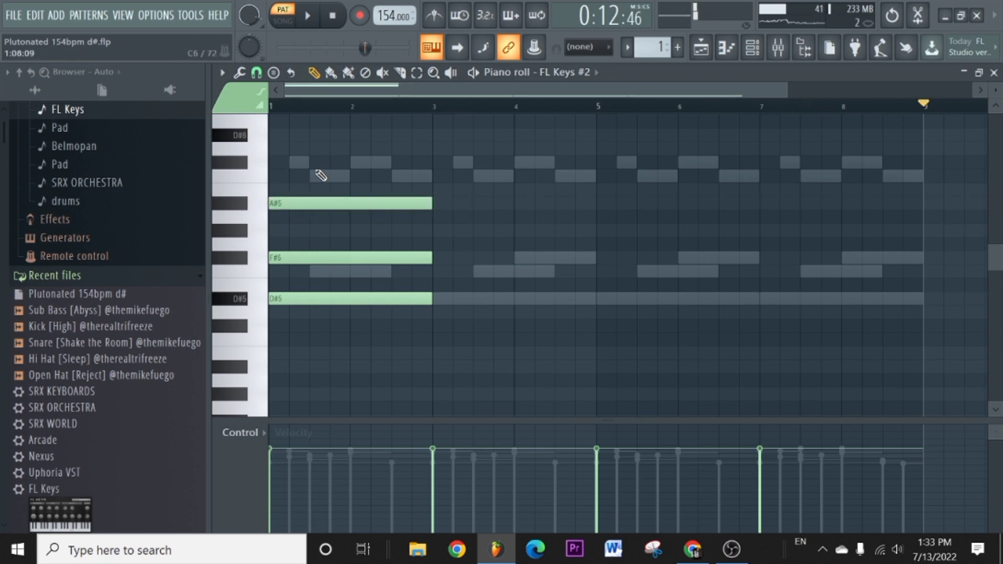
left_click(290, 162)
Play back the stacked chord over the bass note, then stop playback.
key("space")
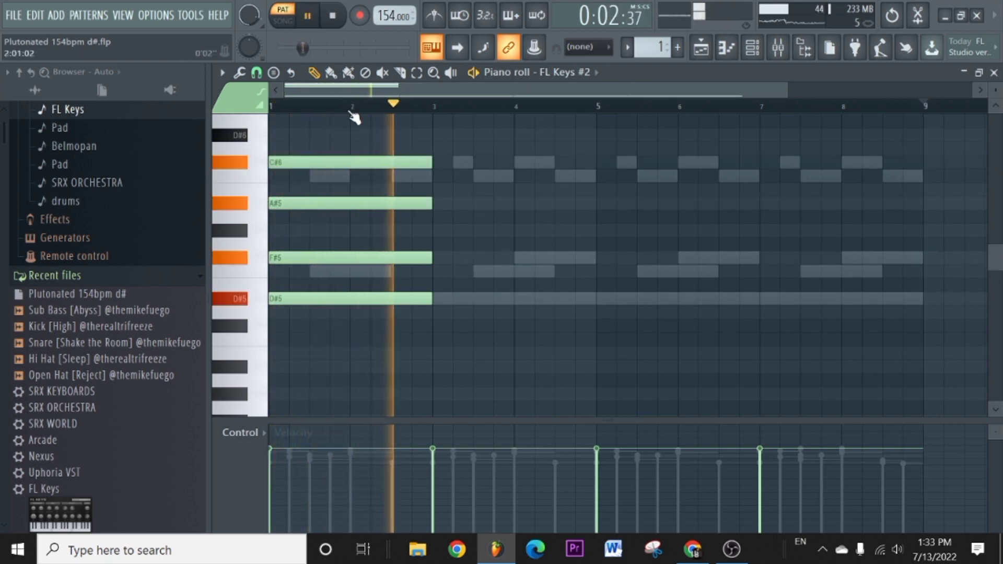
scroll(340, 107, "up", 2)
scroll(382, 94, "down", 2)
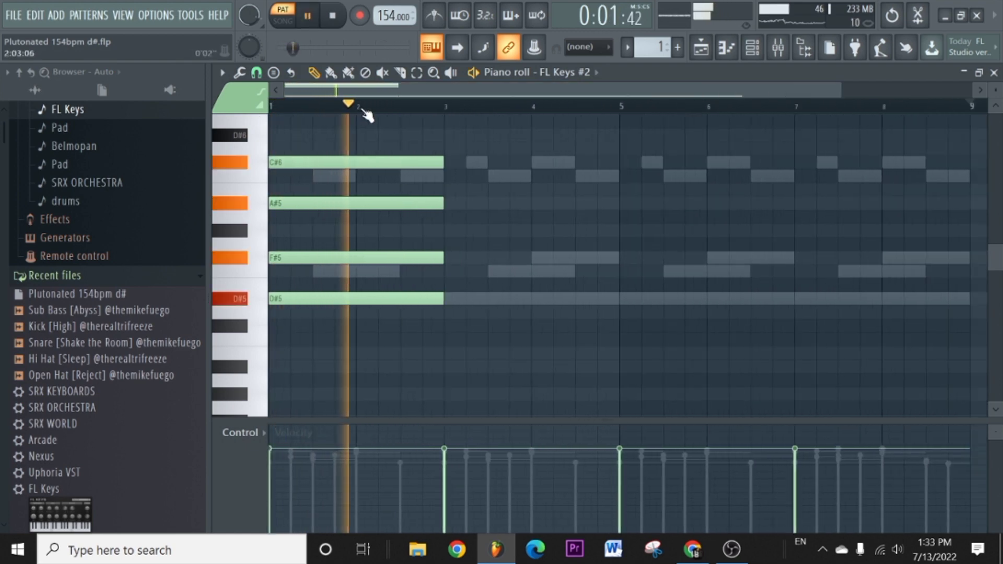
key("space")
Delete the A#5 note from the chord at bar 1.
scroll(338, 106, "up", 2)
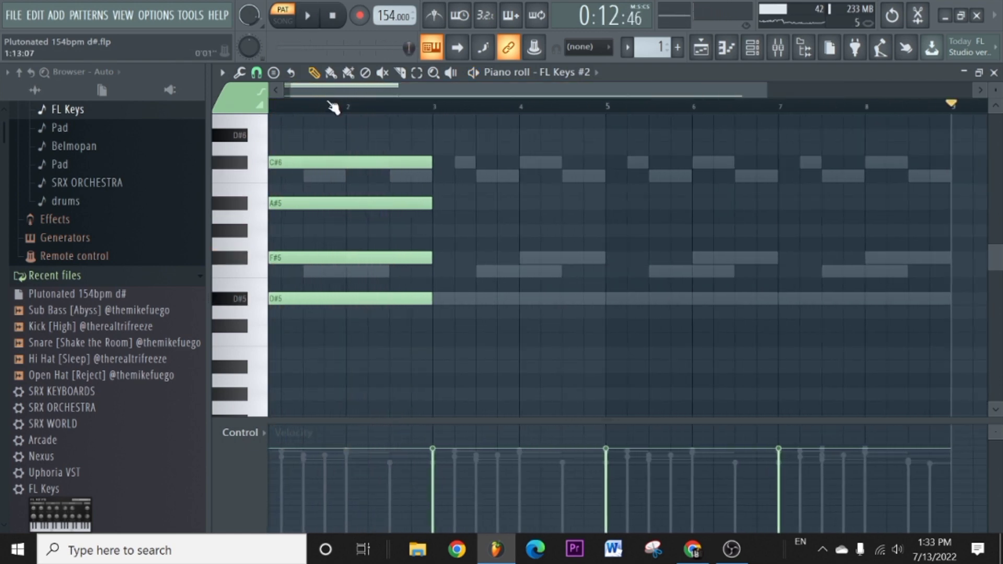
scroll(332, 109, "up", 2)
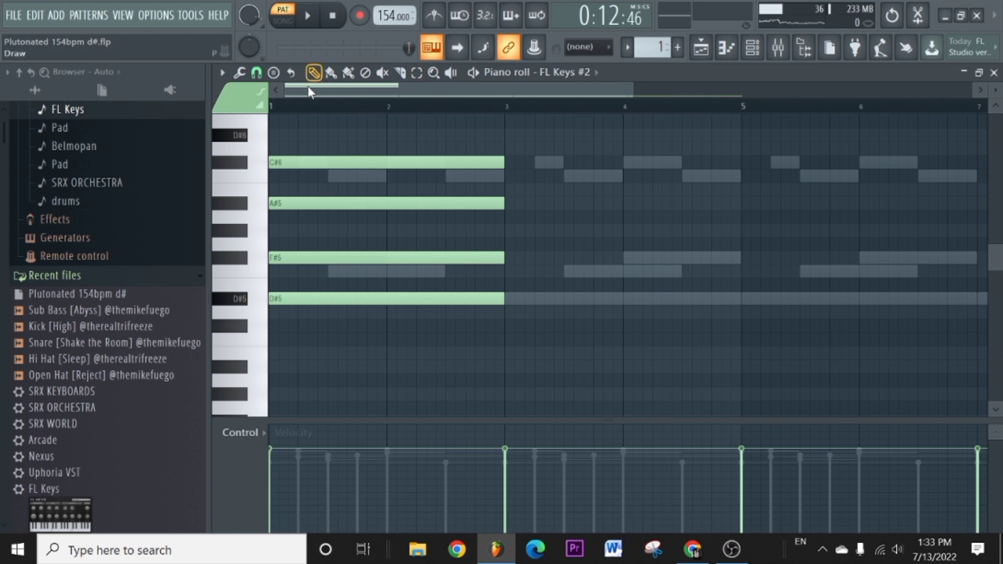
right_click(340, 204)
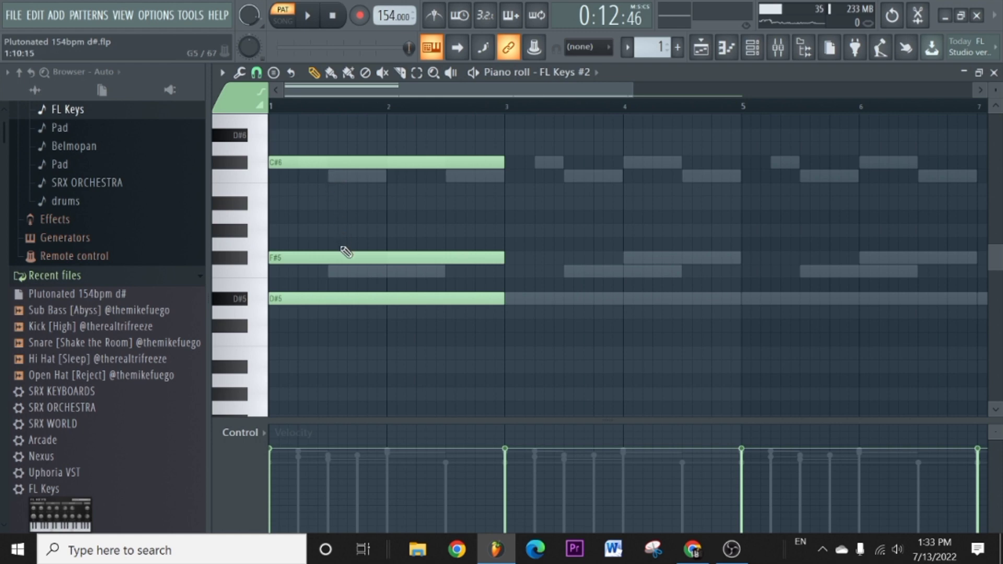
Replace the two-bar F#5 with a one-bar F5 starting midway through bar 1 and a one-bar F#5 starting at bar 2.
left_click_drag(366, 258, 417, 277)
key("space")
left_click_drag(563, 273, 444, 311)
left_click(441, 260)
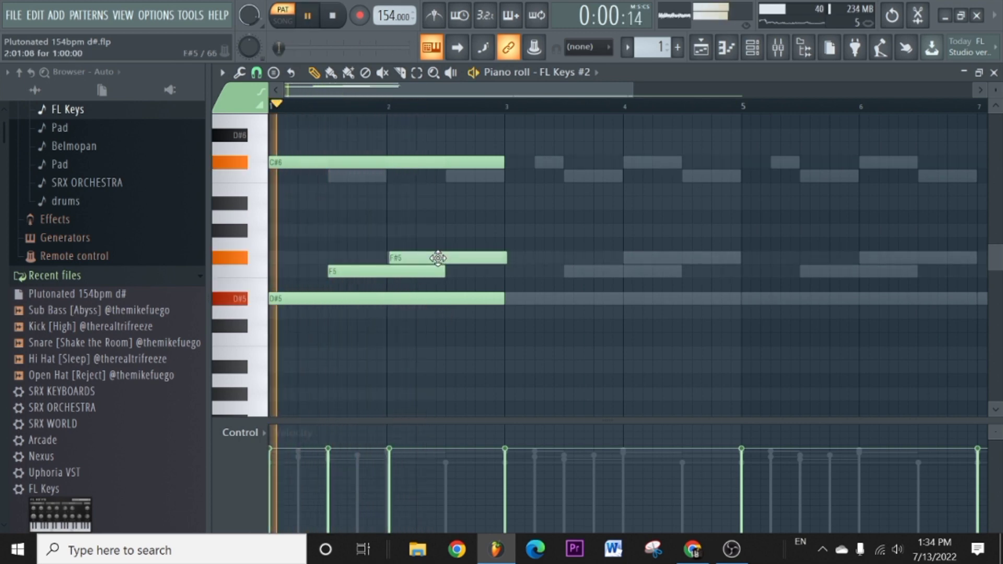
Align the one-bar F#5 note with the start of bar 2 and stop playback.
left_click_drag(438, 258, 436, 258)
key("space")
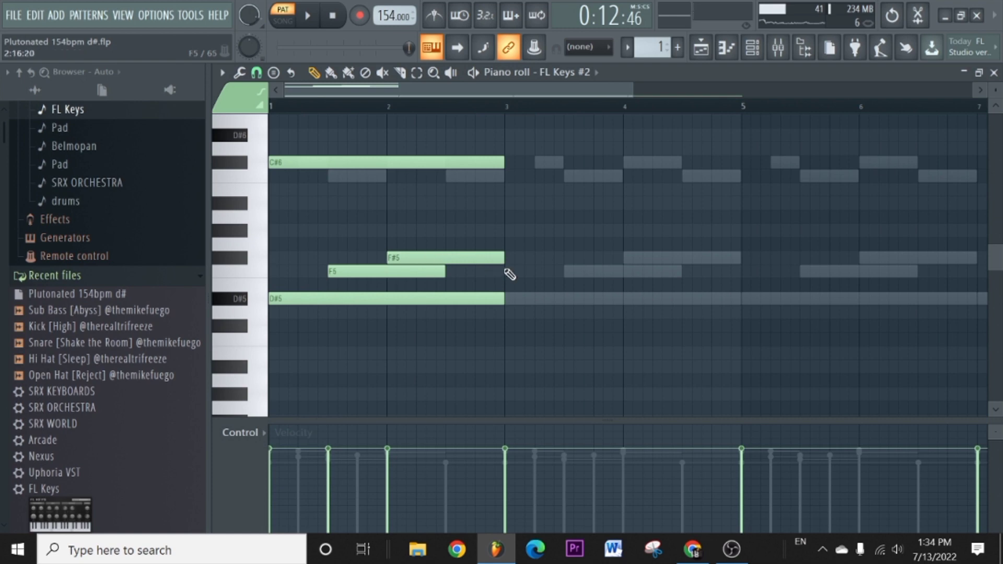
left_click(460, 259)
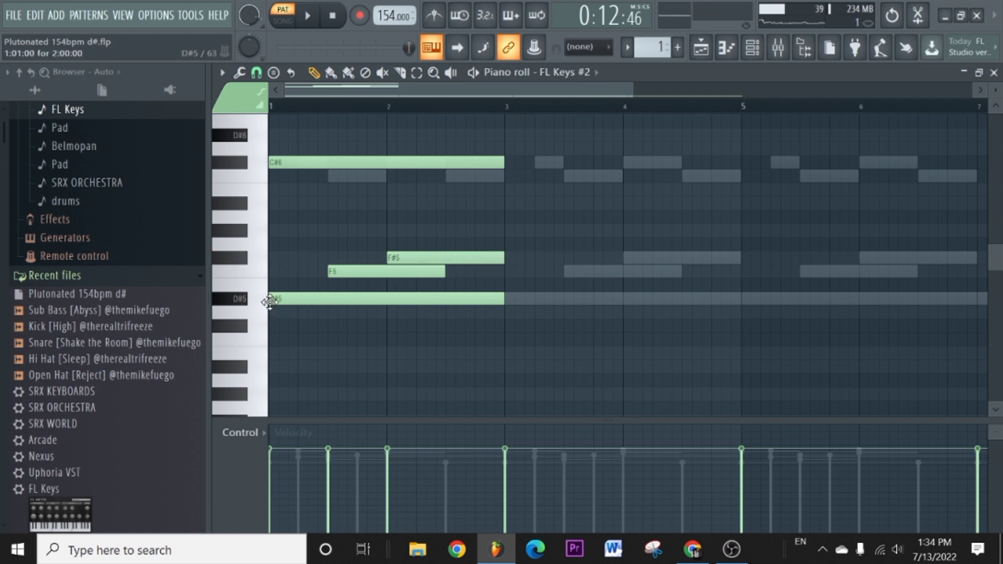
left_click(366, 271)
scroll(397, 123, "down", 2)
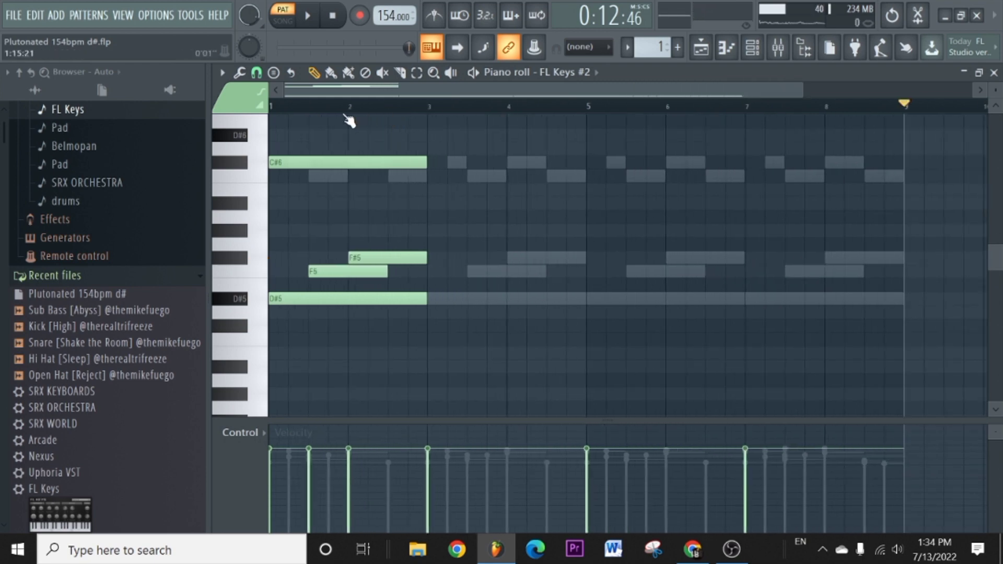
scroll(329, 107, "up", 2)
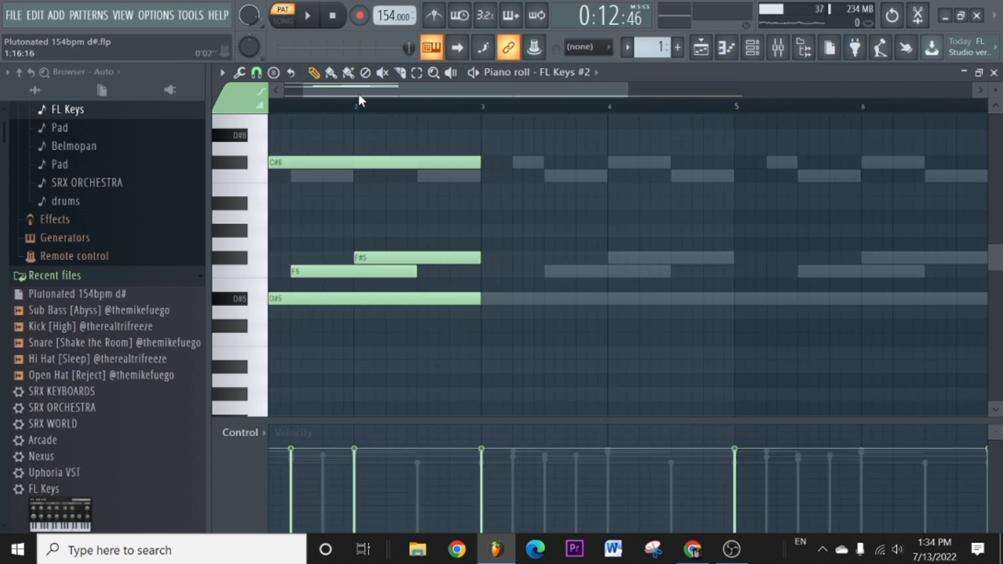
scroll(343, 114, "up", 3)
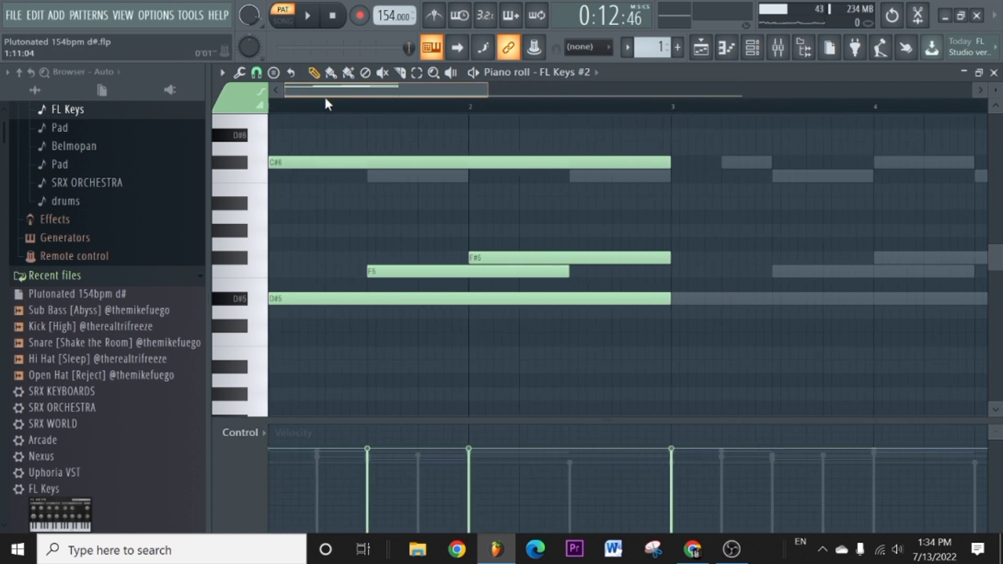
scroll(332, 107, "down", 3)
scroll(351, 178, "up", 2)
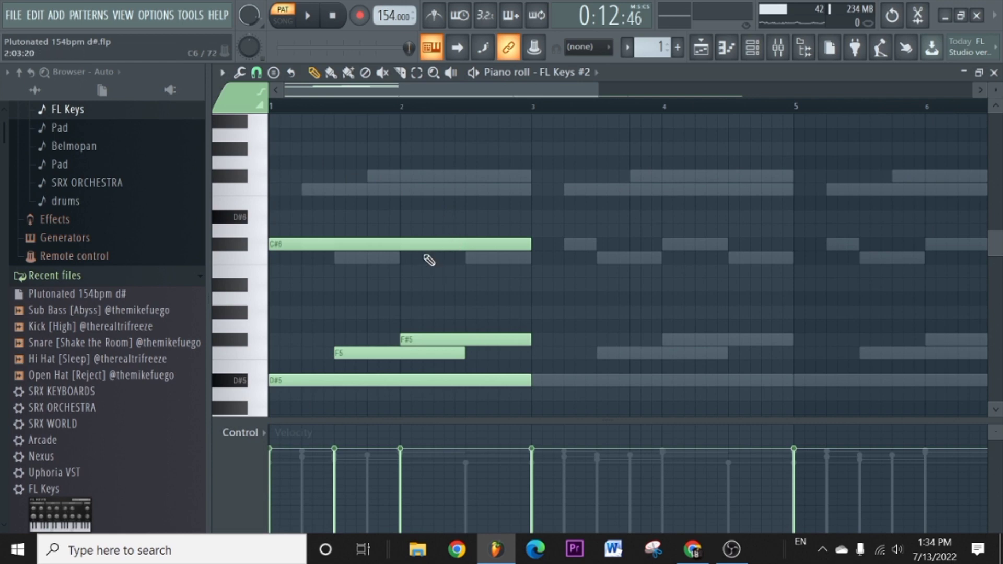
Delete the C#6 at bar 1, place a two-bar C#6 in the same spot, and play back the notes.
left_click(415, 248)
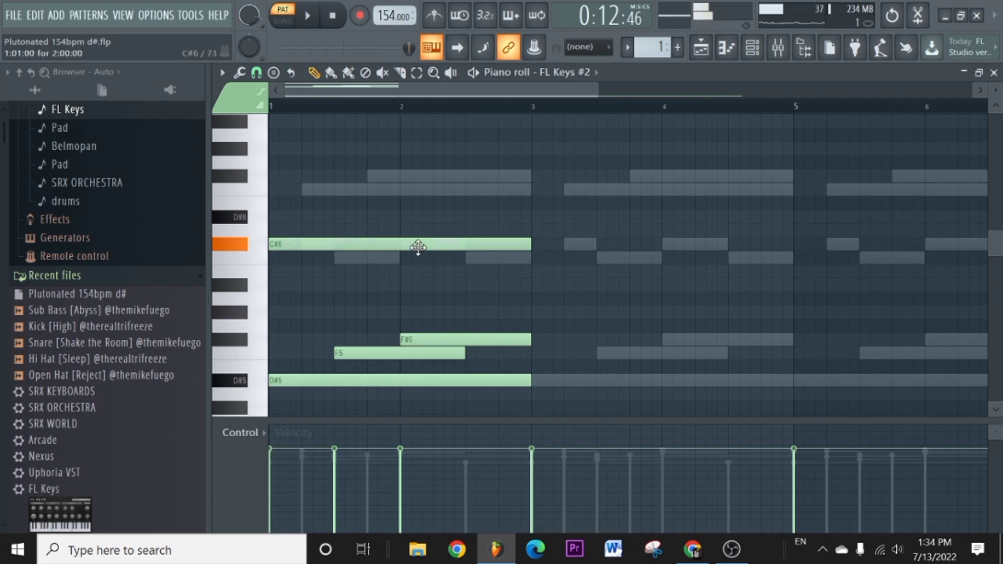
right_click(383, 248)
scroll(403, 244, "down", 3)
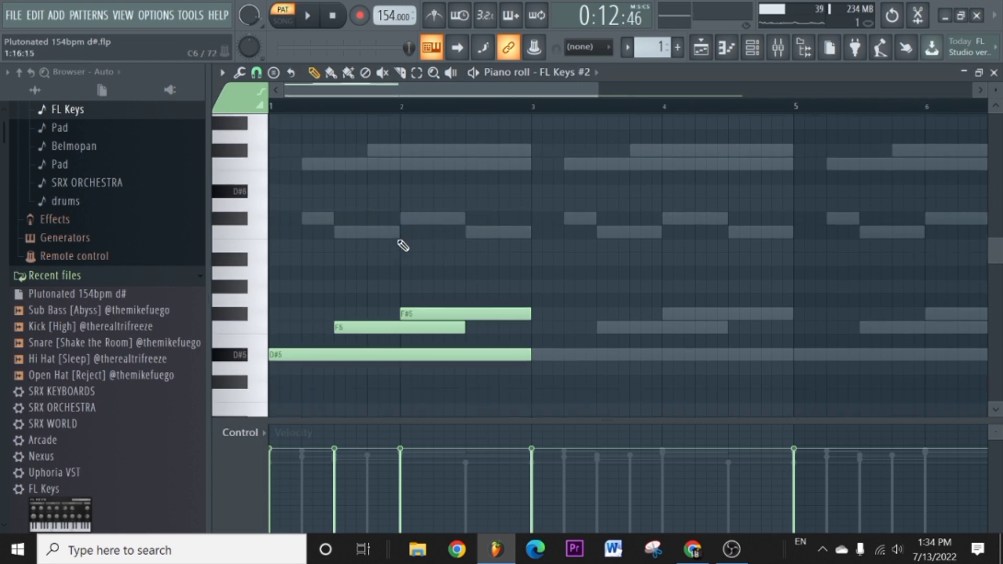
left_click(275, 162)
key("space")
scroll(309, 210, "up", 3)
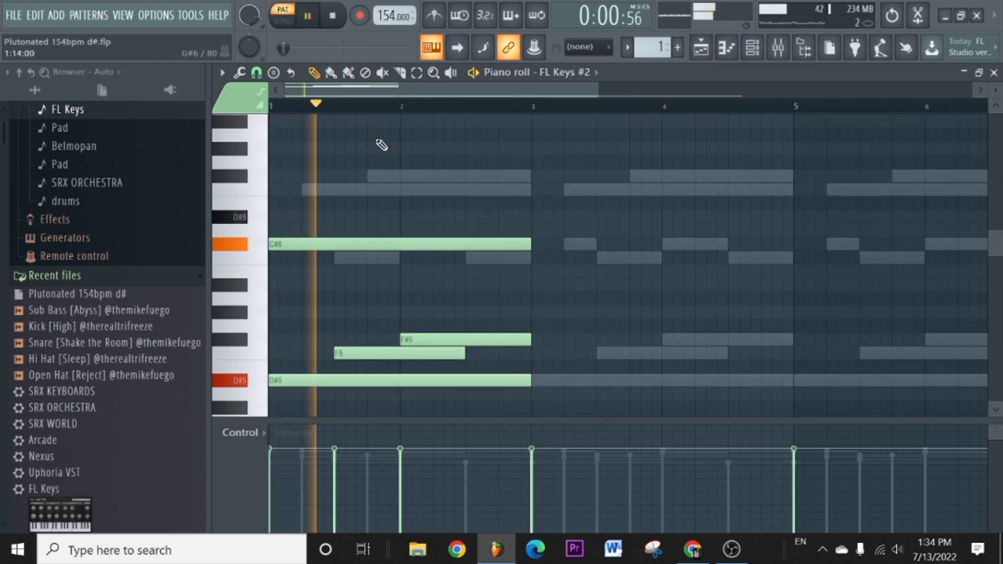
key("space")
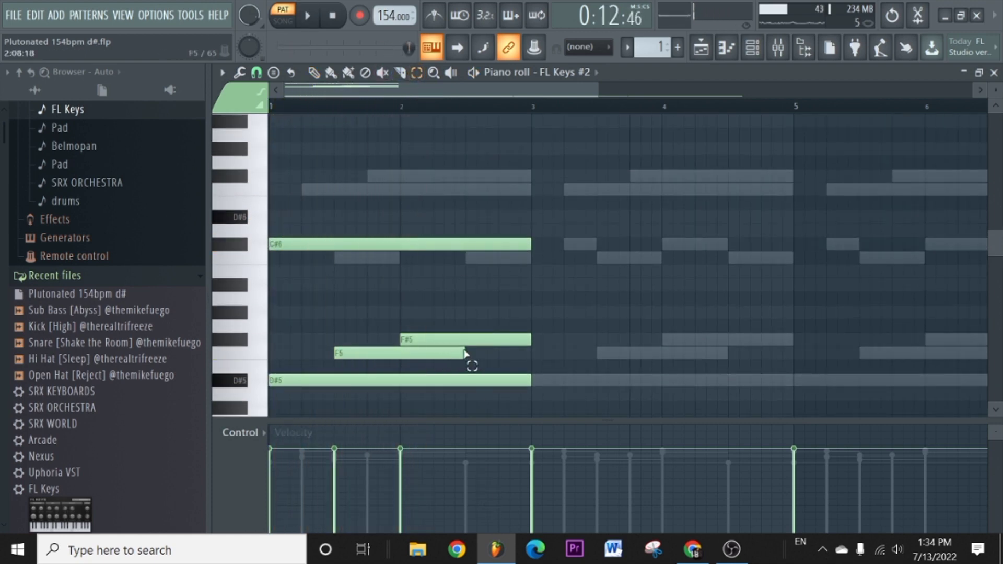
Copy the F5 and F#5 notes one octave up and one beat earlier as F6 and F#6, and play them back.
left_click_drag(470, 364, 321, 340)
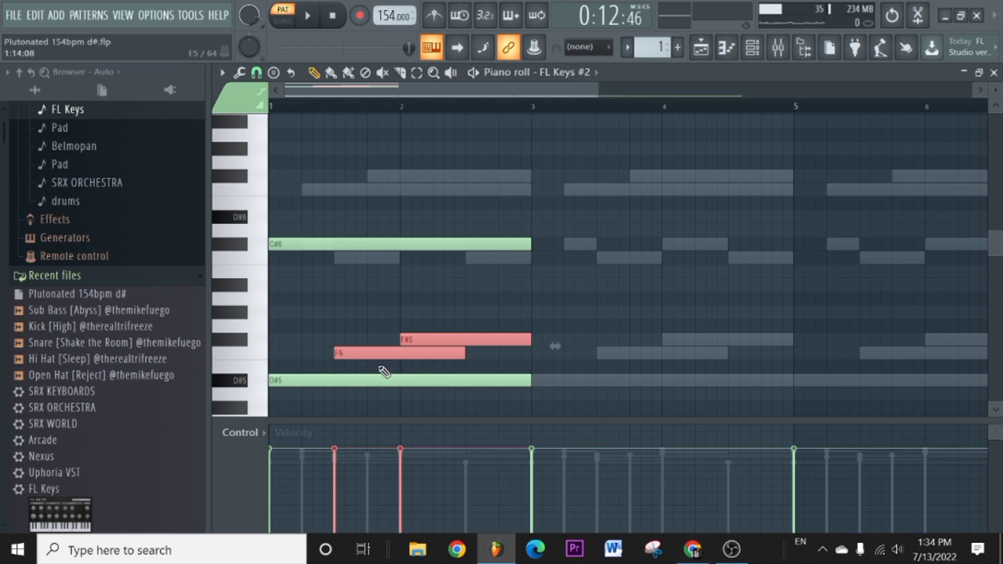
left_click_drag(377, 354, 343, 191)
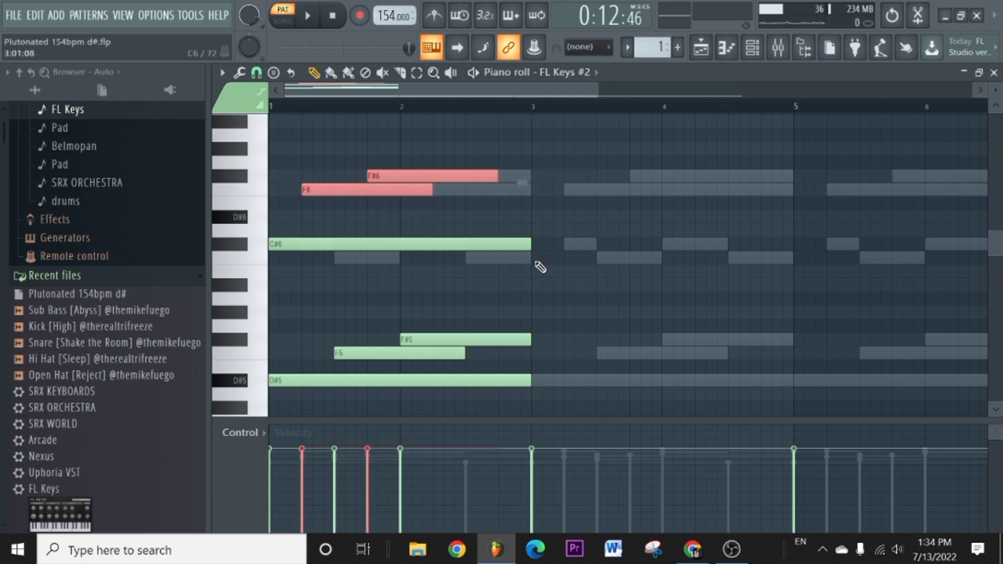
key("space")
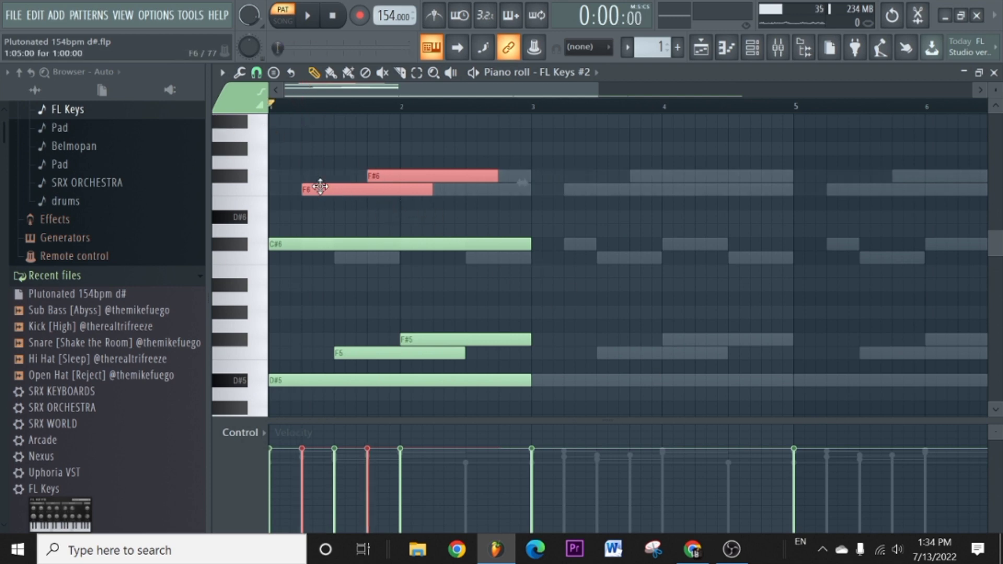
key("space")
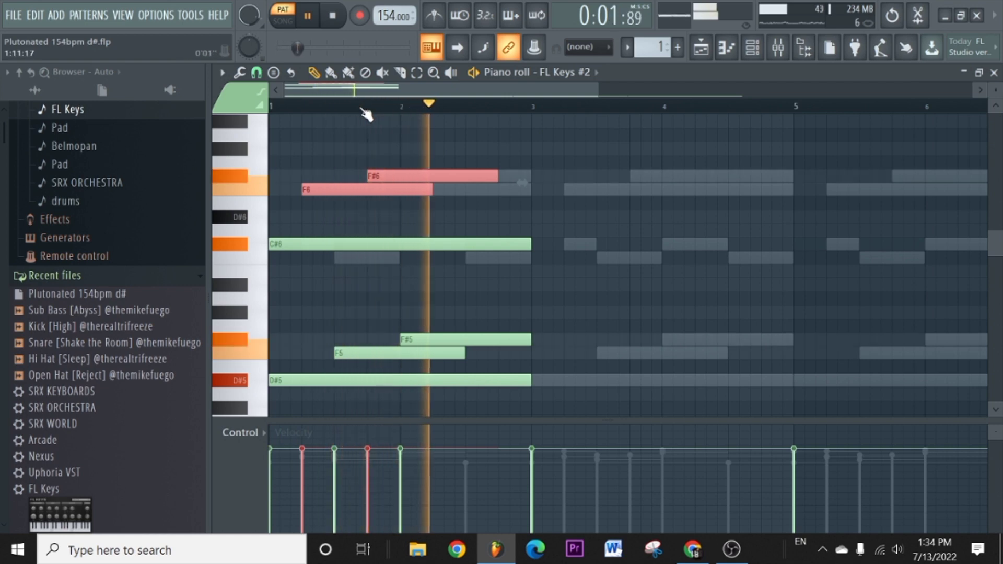
Lengthen the F#6 and F6 notes to end at the start of bar 3, then stop playback.
left_click(448, 187)
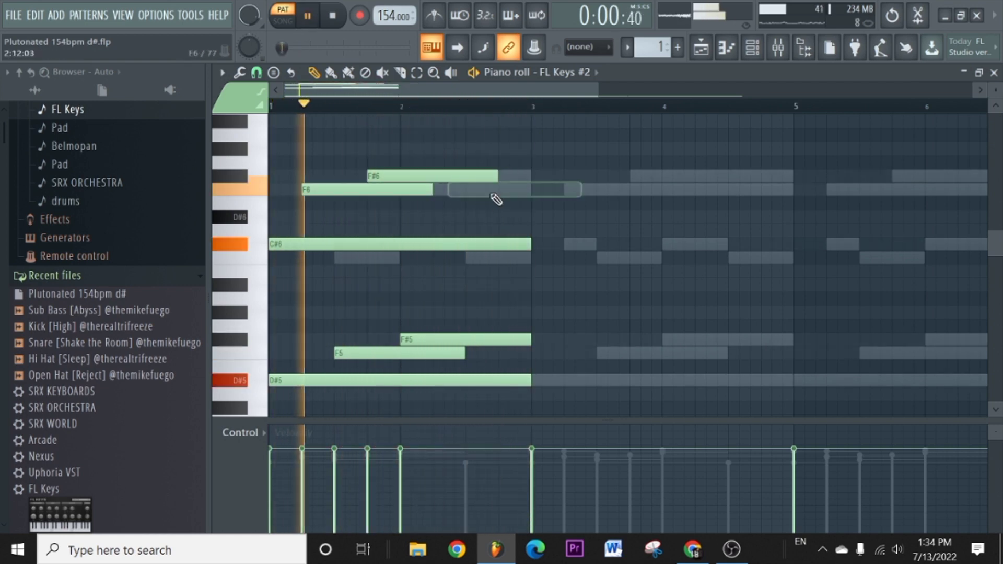
left_click_drag(498, 176, 531, 176)
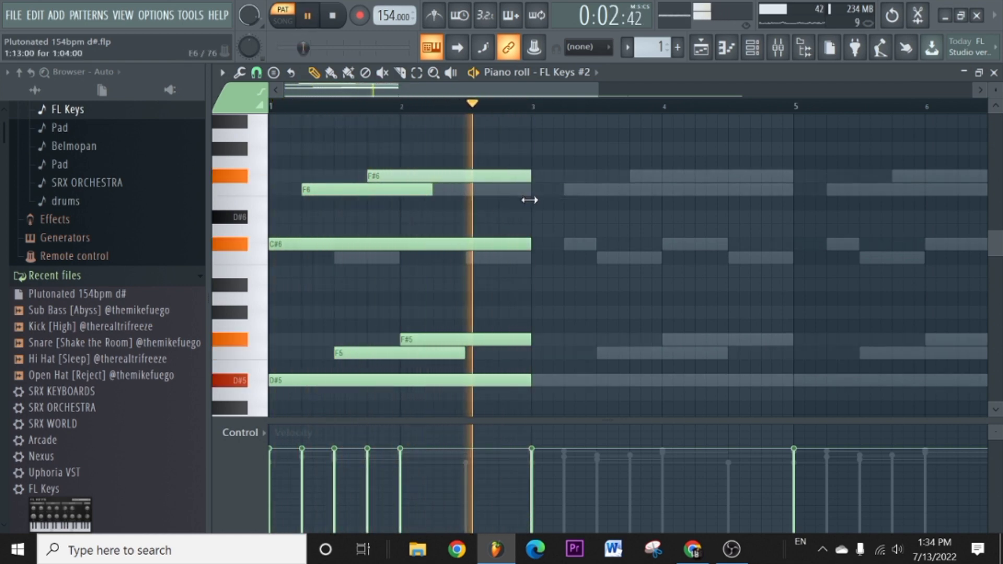
left_click_drag(435, 192, 511, 215)
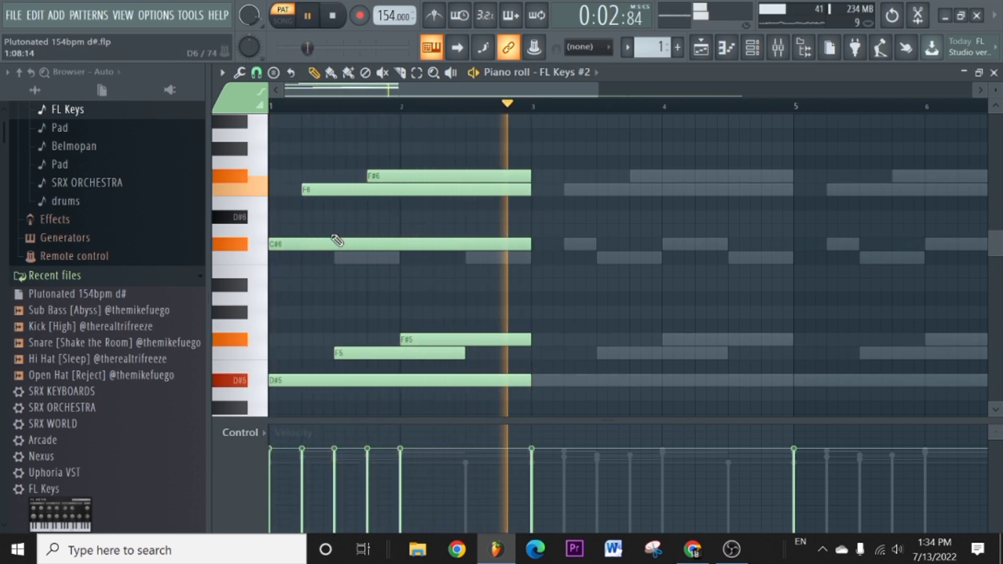
key("space")
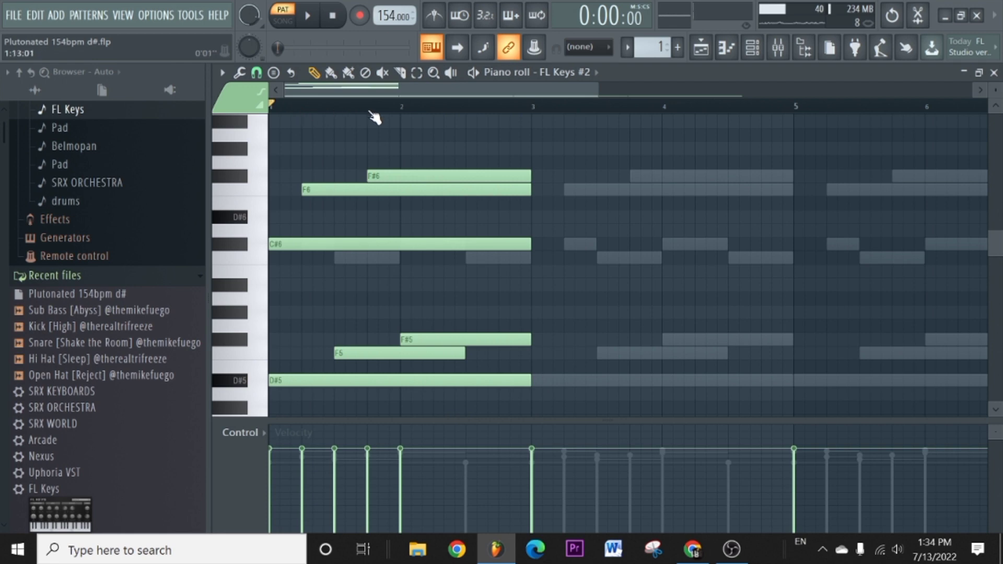
Replace the two-bar C#6 with a one-beat C#6 starting on the second beat of bar 1.
scroll(375, 118, "down", 3)
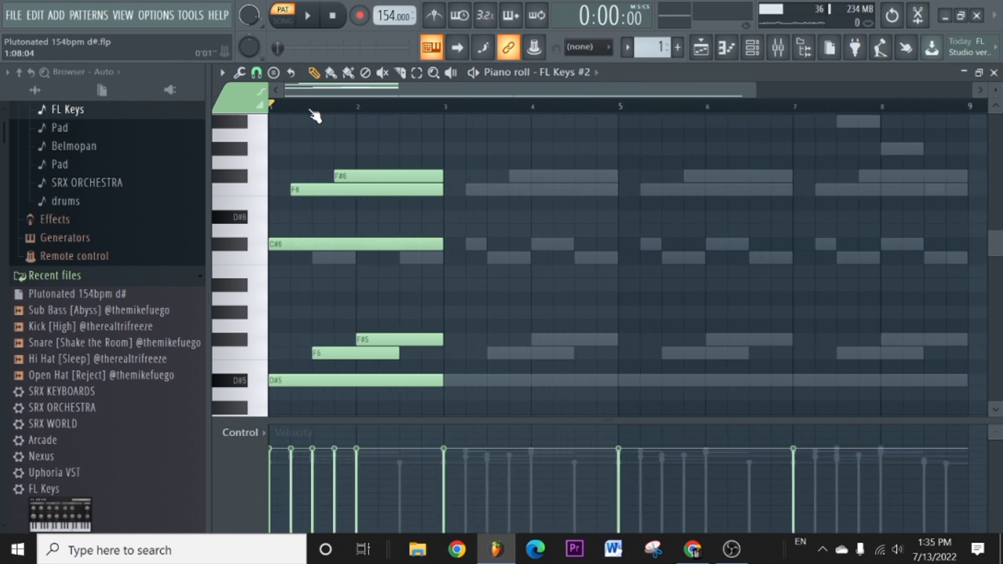
scroll(315, 115, "down", 2)
scroll(345, 146, "down", 3)
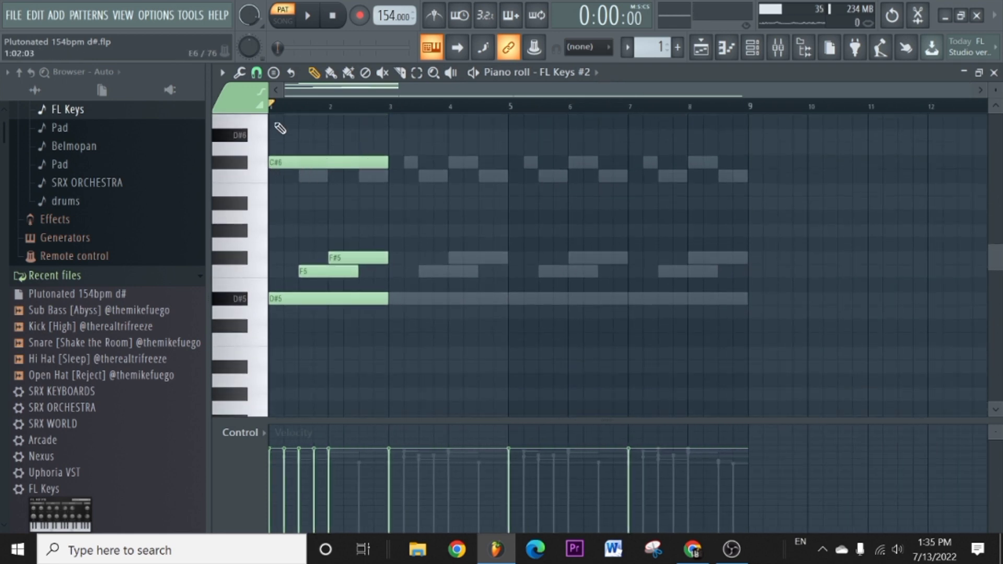
scroll(291, 110, "up", 5)
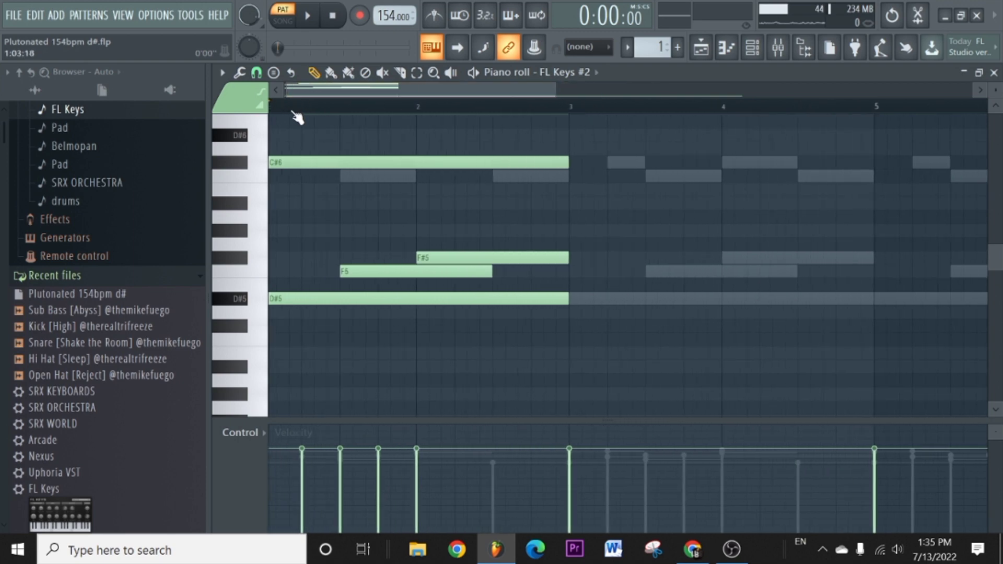
scroll(293, 100, "up", 1)
left_click(324, 165)
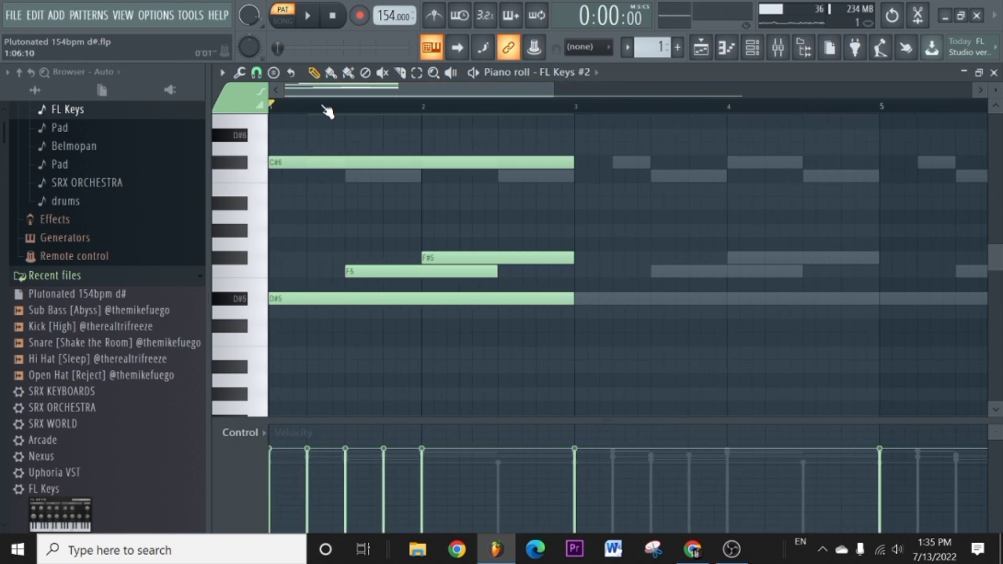
scroll(326, 111, "down", 2)
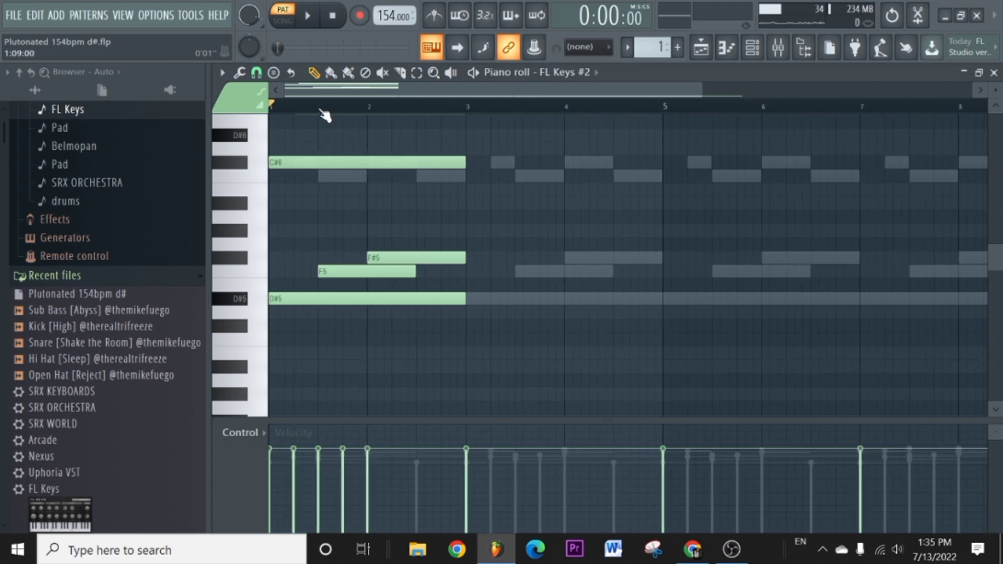
left_click_drag(322, 163, 348, 171)
left_click_drag(489, 163, 316, 204)
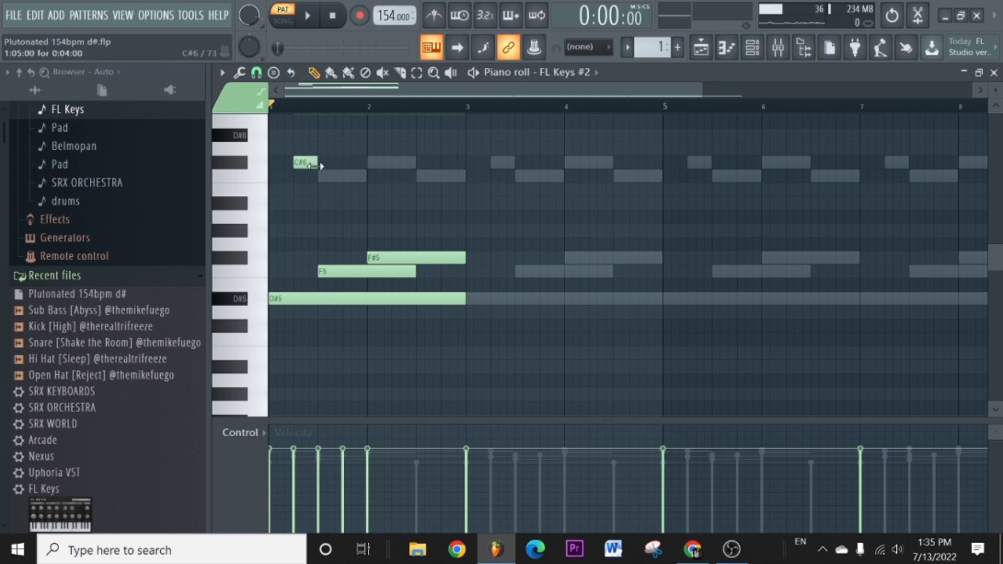
Add consecutive half-bar C6, C#6 and C6 notes from the middle of bar 1 to the start of bar 3.
left_click(319, 178)
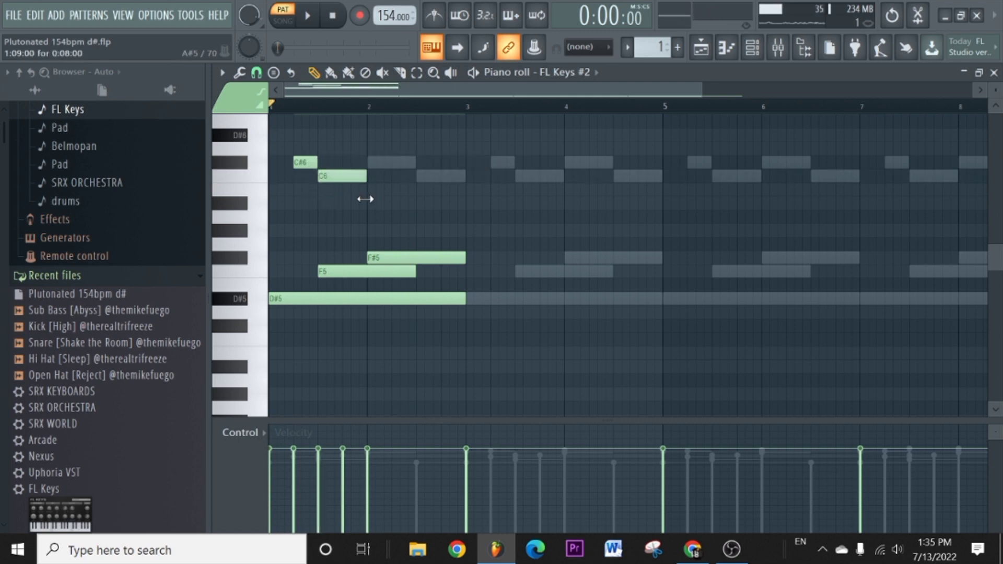
left_click(371, 166)
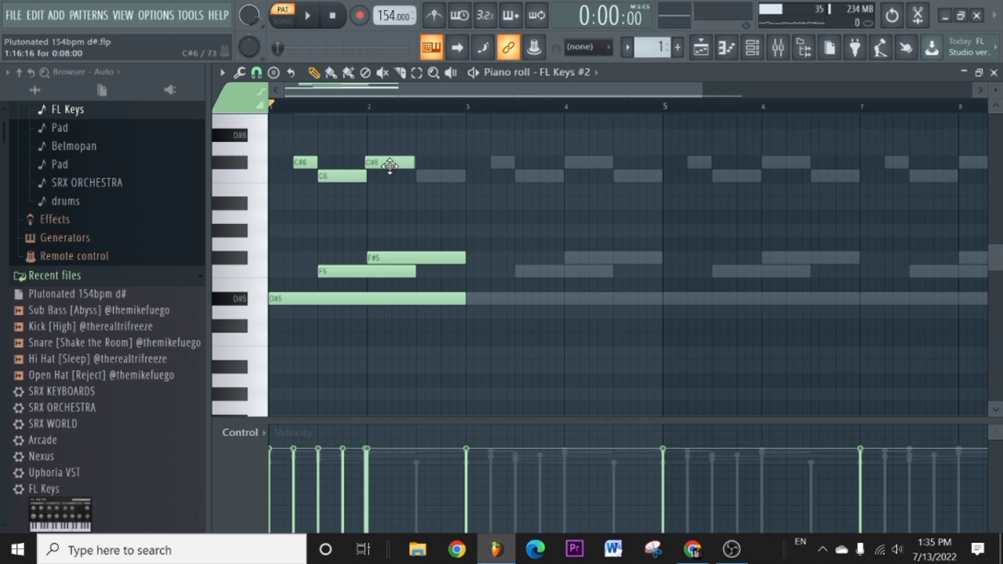
left_click(390, 166)
Play back the two-bar melody with the new C#6 and C6 notes, then stop playback.
key("space")
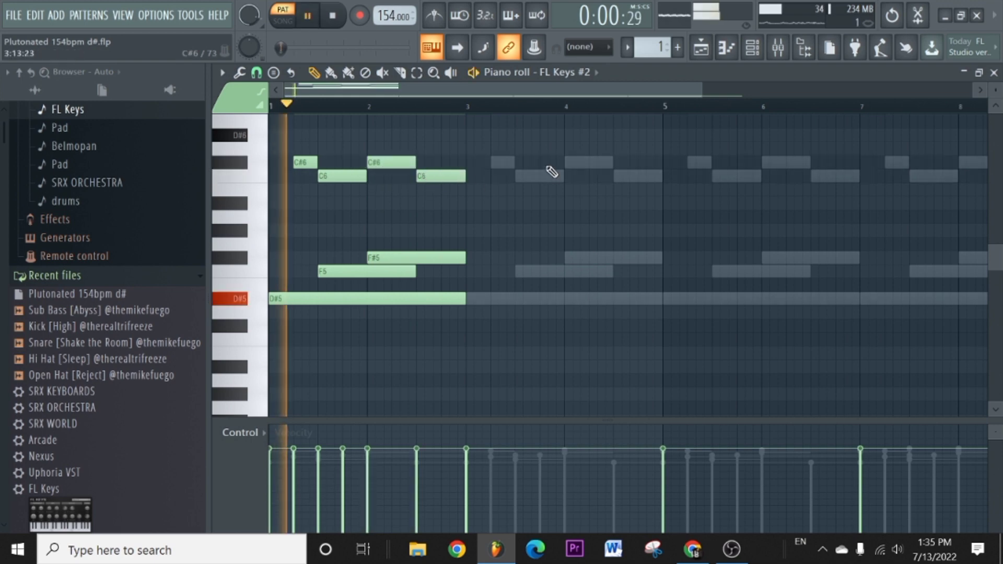
scroll(538, 178, "up", 3)
scroll(484, 108, "down", 1)
scroll(484, 108, "down", 8)
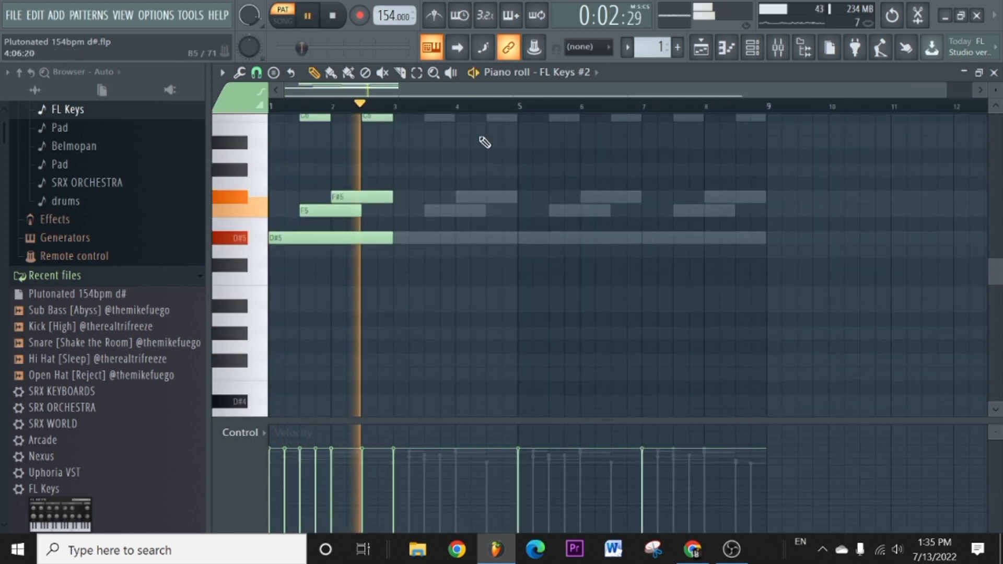
scroll(440, 196, "up", 5)
scroll(441, 196, "up", 1)
key("space")
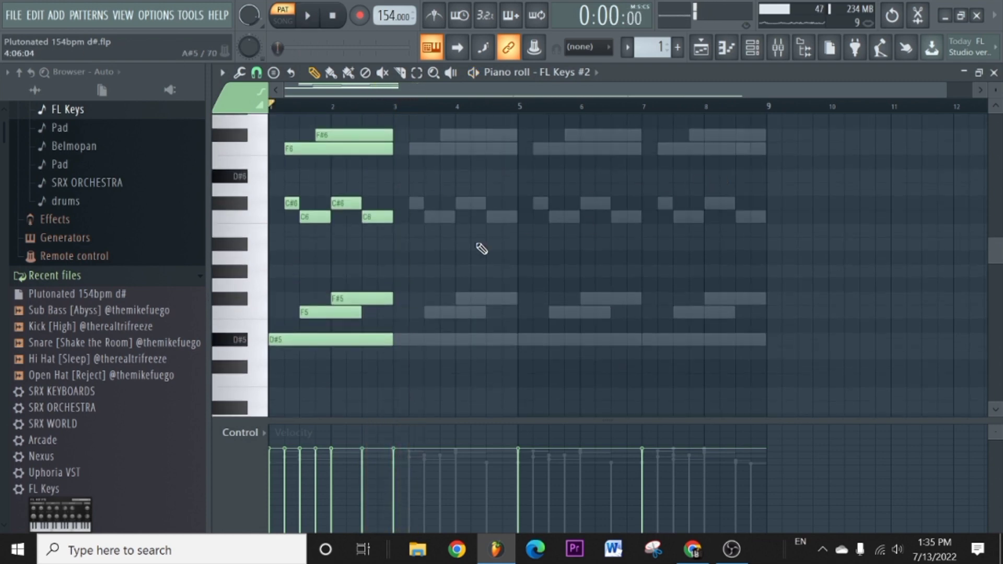
key("ctrl+b")
key("ctrl+b")
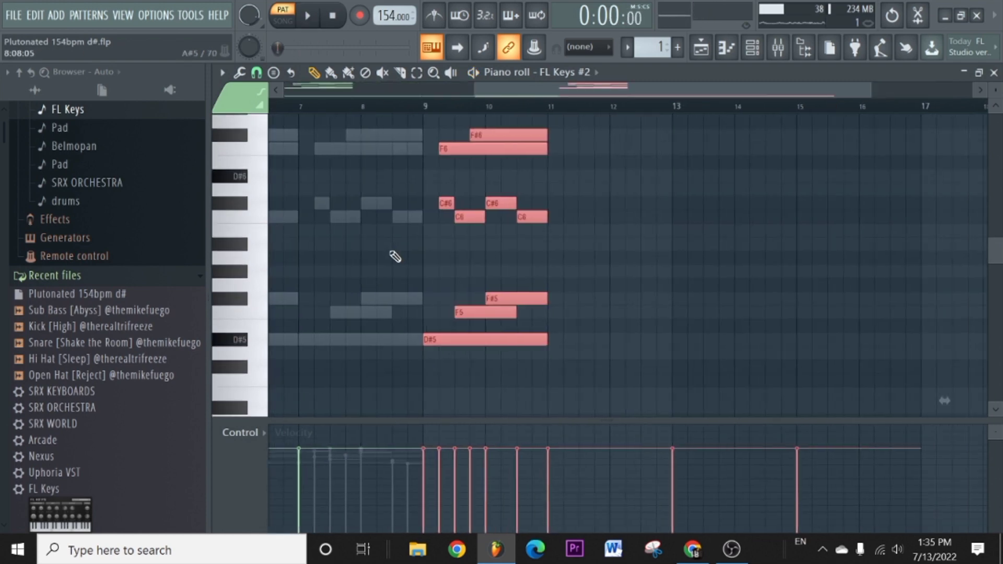
key("Delete")
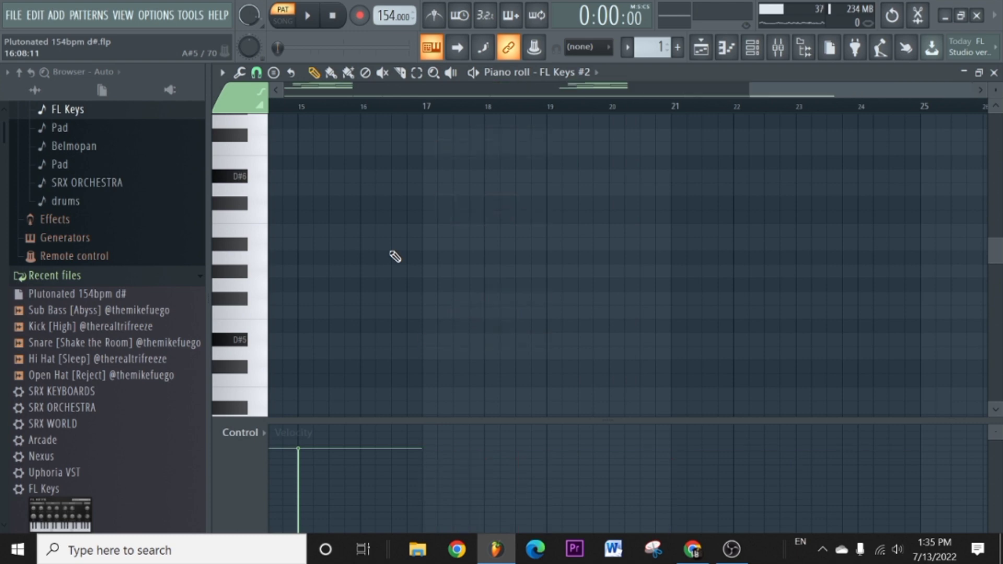
scroll(543, 108, "down", 3)
right_click(616, 137)
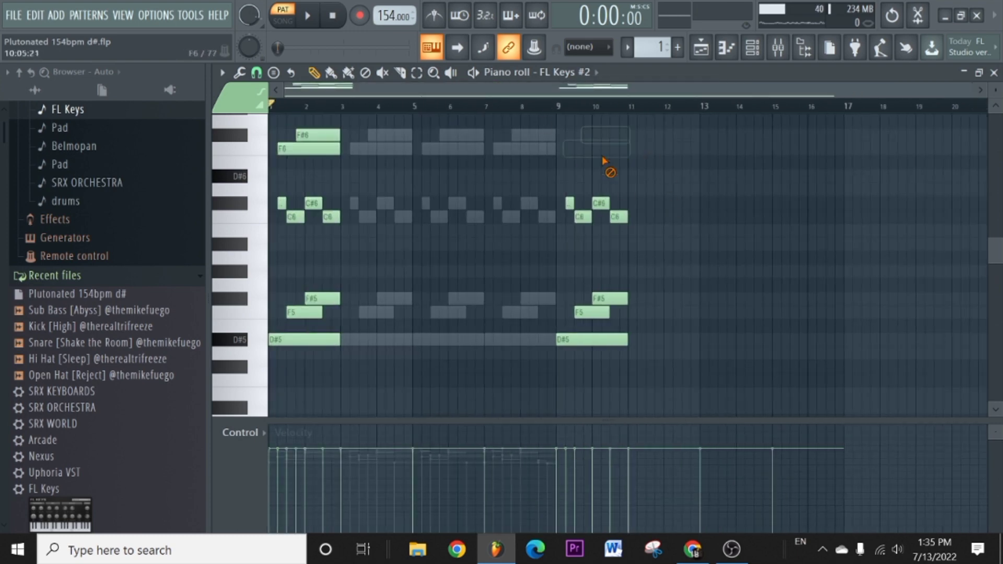
right_click(612, 216)
key("space")
key("space")
right_click(593, 312)
Play back the melody, then delete the FL Keys #2 channel from the channel rack.
key("space")
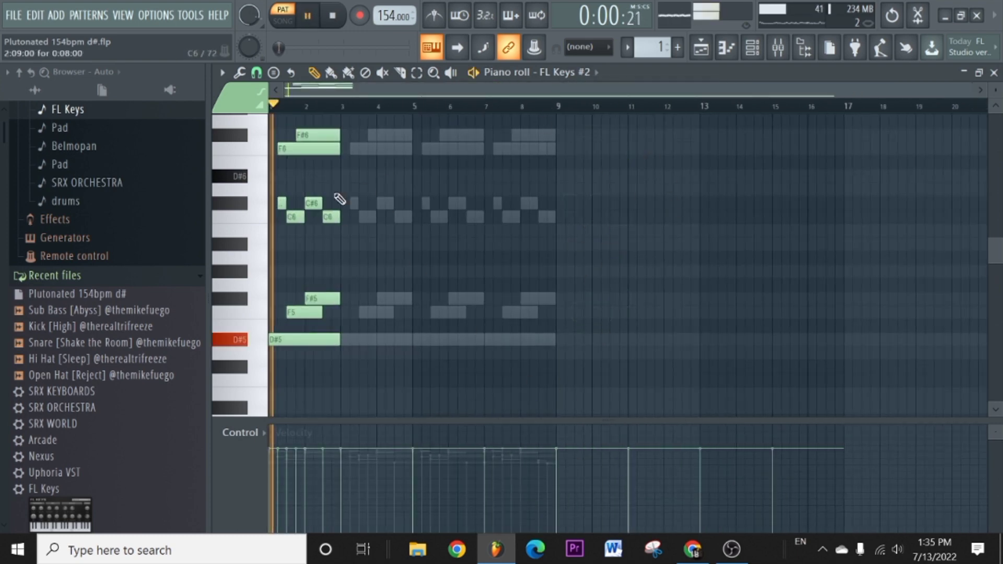
scroll(331, 91, "down", 3)
left_click(752, 47)
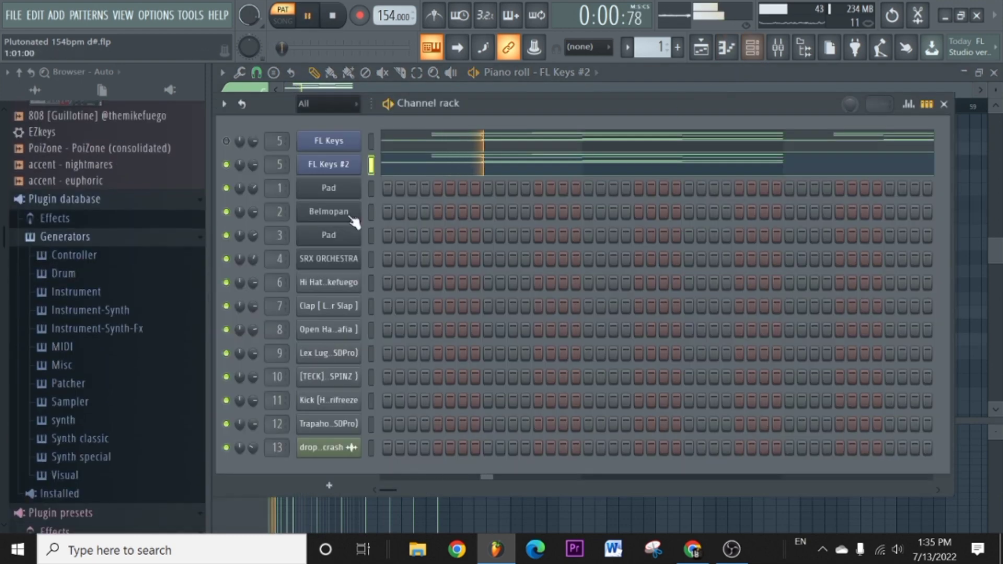
right_click(335, 165)
left_click(405, 298)
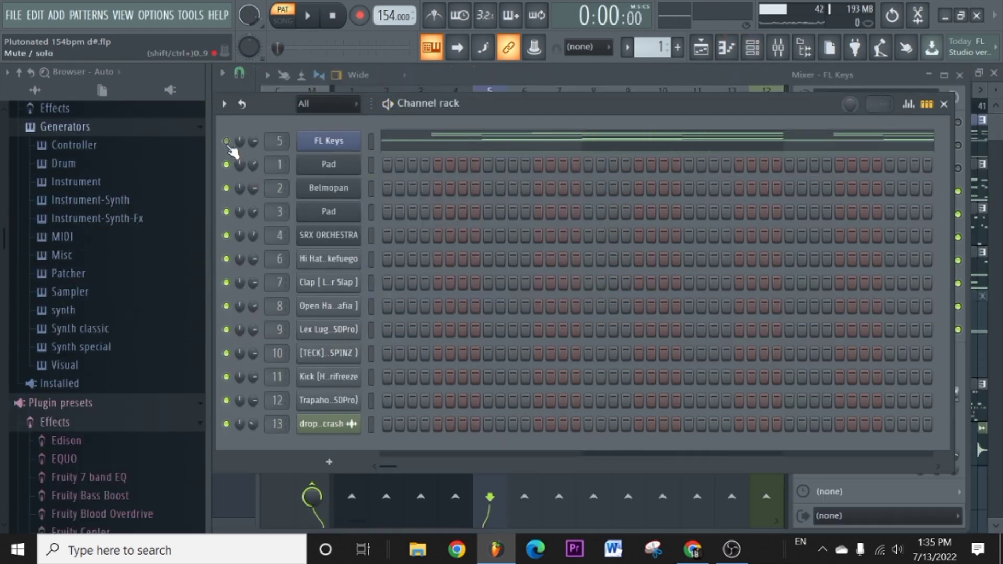
Close the channel rack and open the Pad pattern from playlist track 2 in the piano roll.
left_click(944, 104)
key("space")
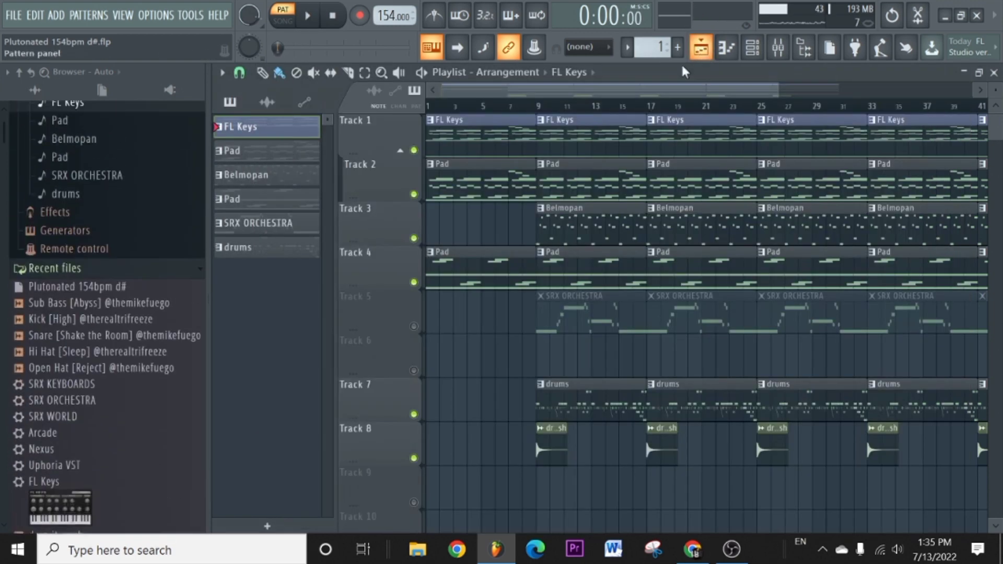
left_click(701, 47)
scroll(548, 125, "up", 4)
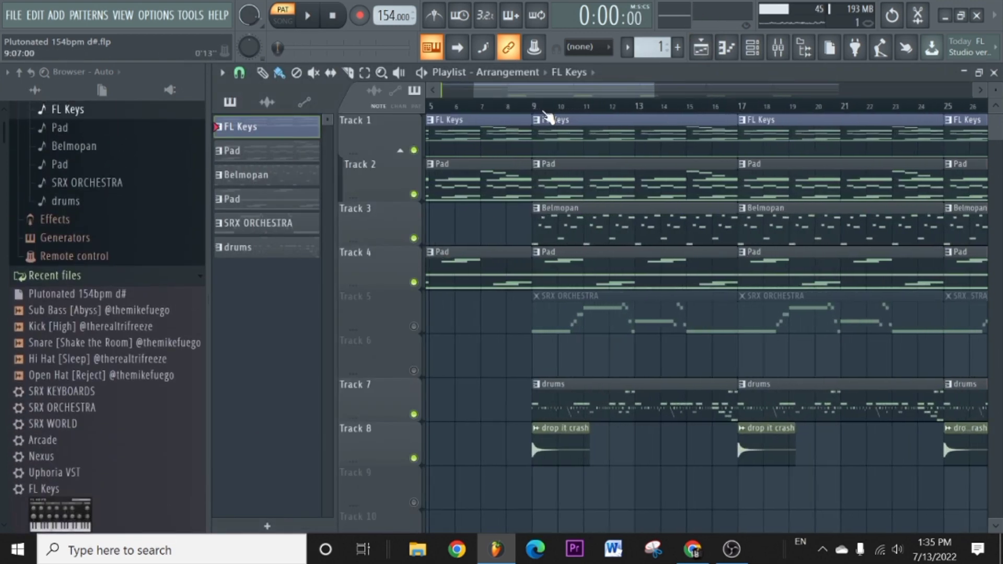
left_click(584, 167)
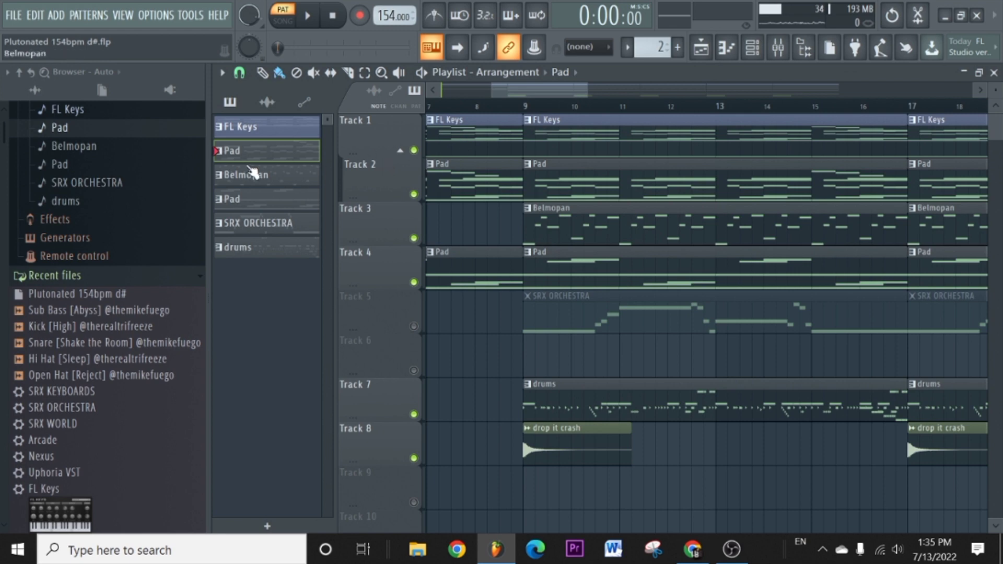
key("F7")
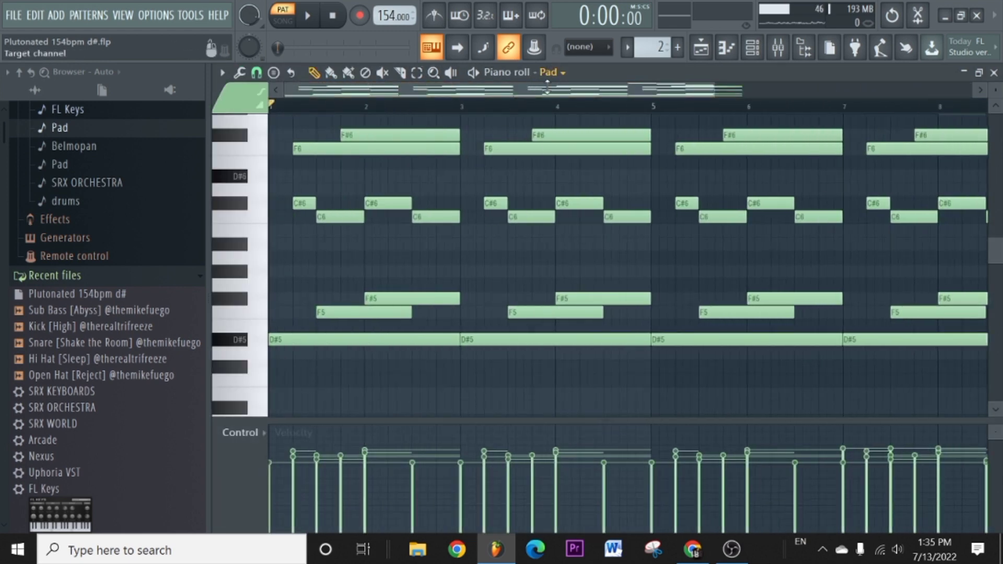
View the Pad channel's Uphoria plugin with its Pad - Affection preset, then close it and show the whole pattern.
right_click(557, 75)
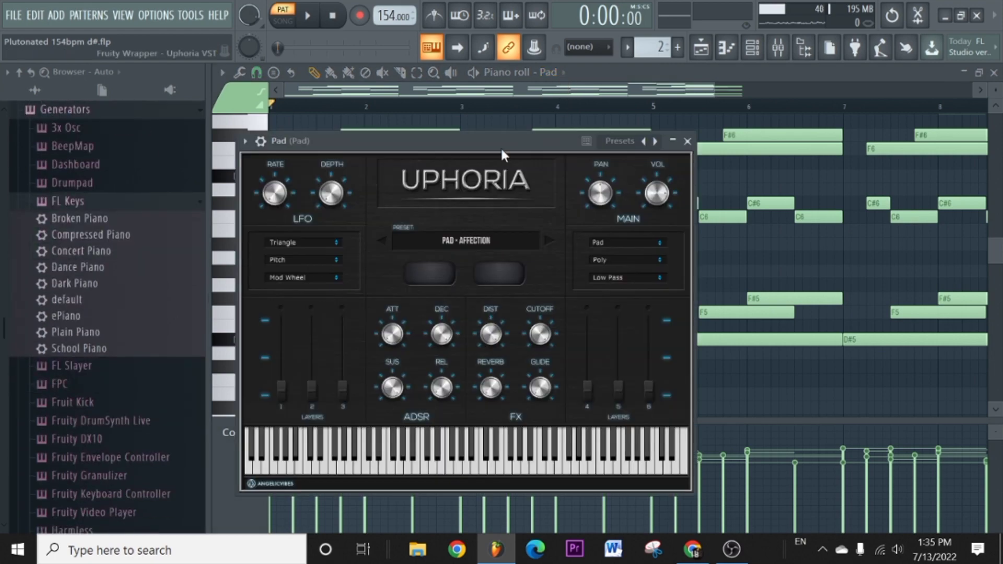
left_click_drag(481, 146, 511, 145)
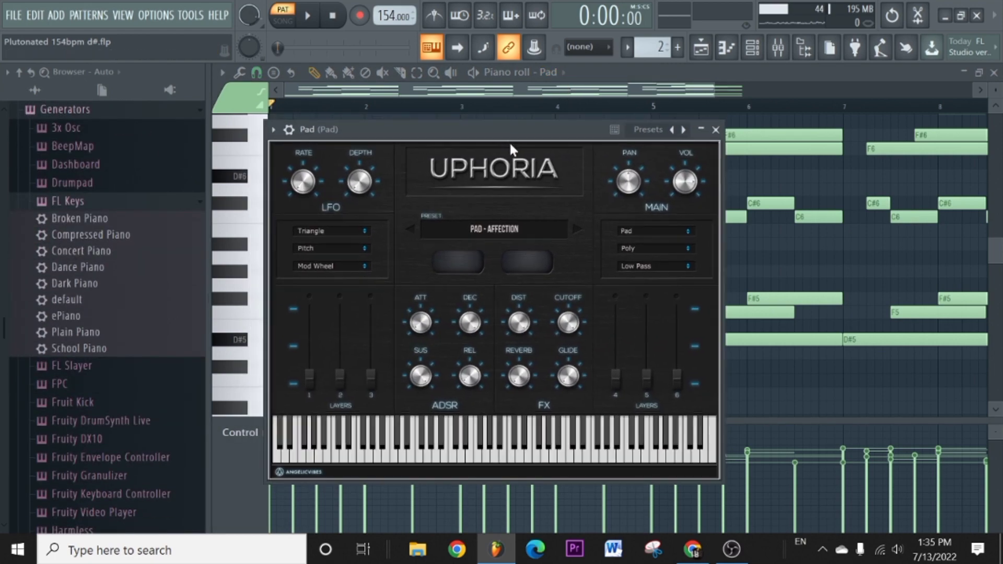
left_click(716, 130)
scroll(548, 103, "down", 4)
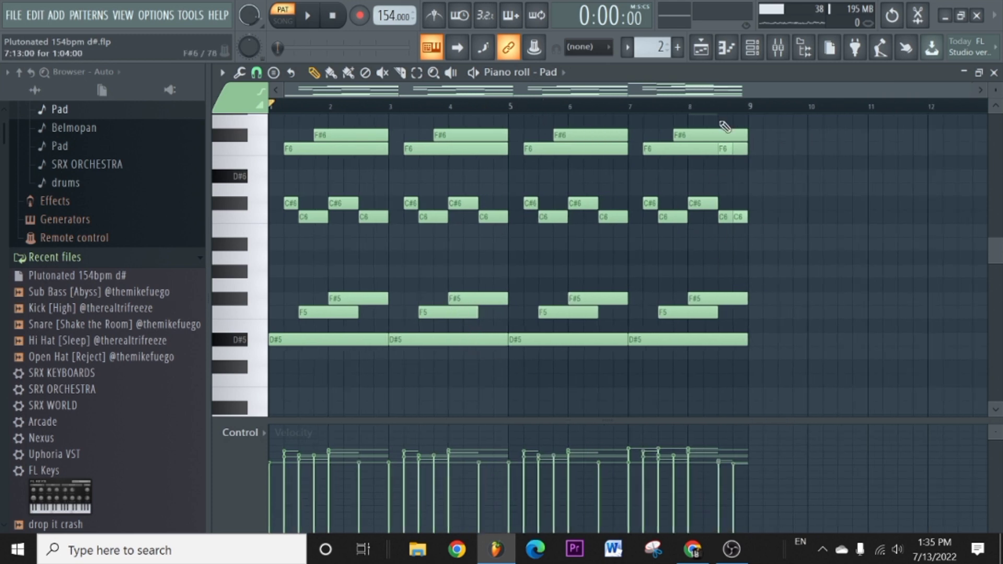
Check the Pad channel in the channel rack, move the rack window lower, and close it.
left_click(752, 47)
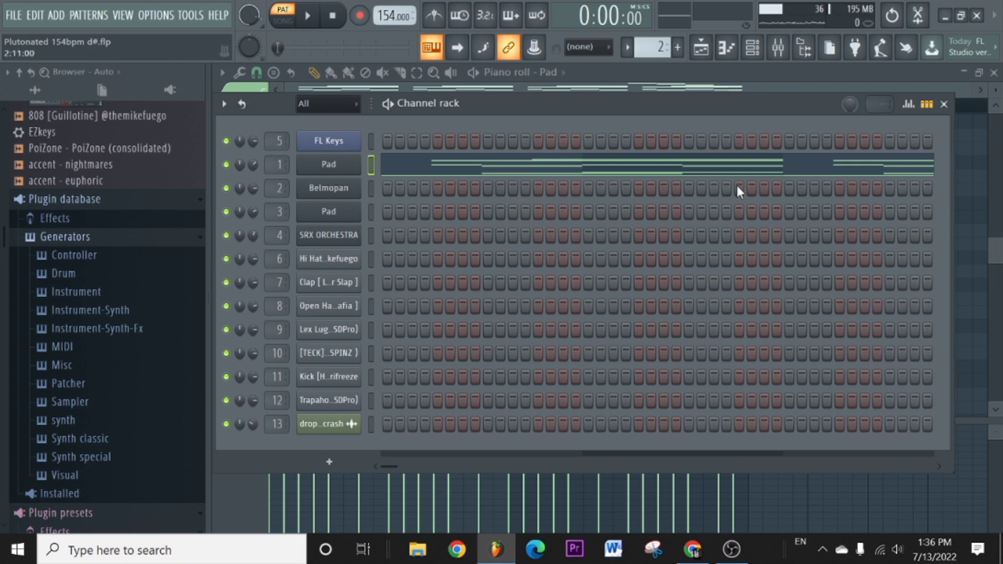
left_click(947, 107)
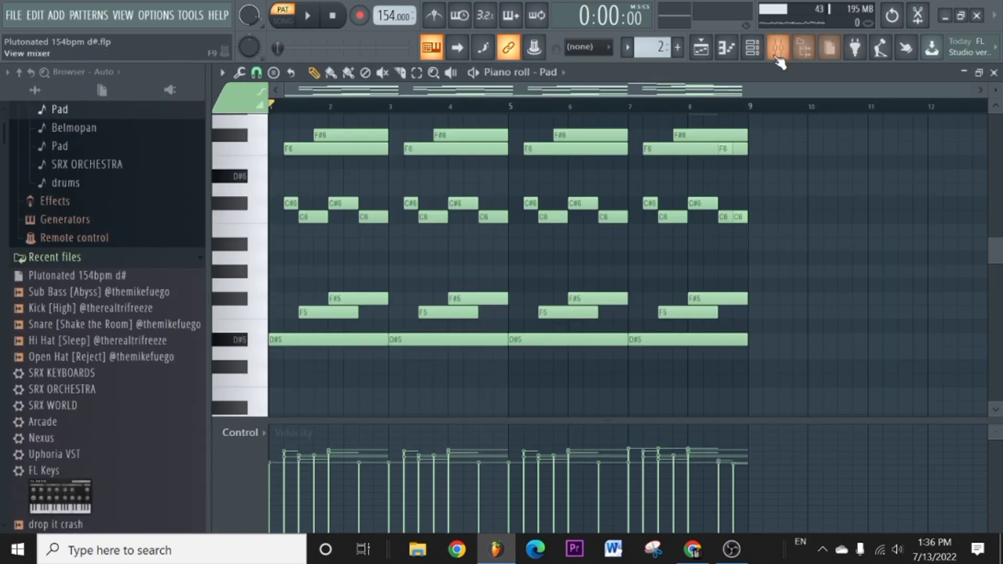
left_click(752, 48)
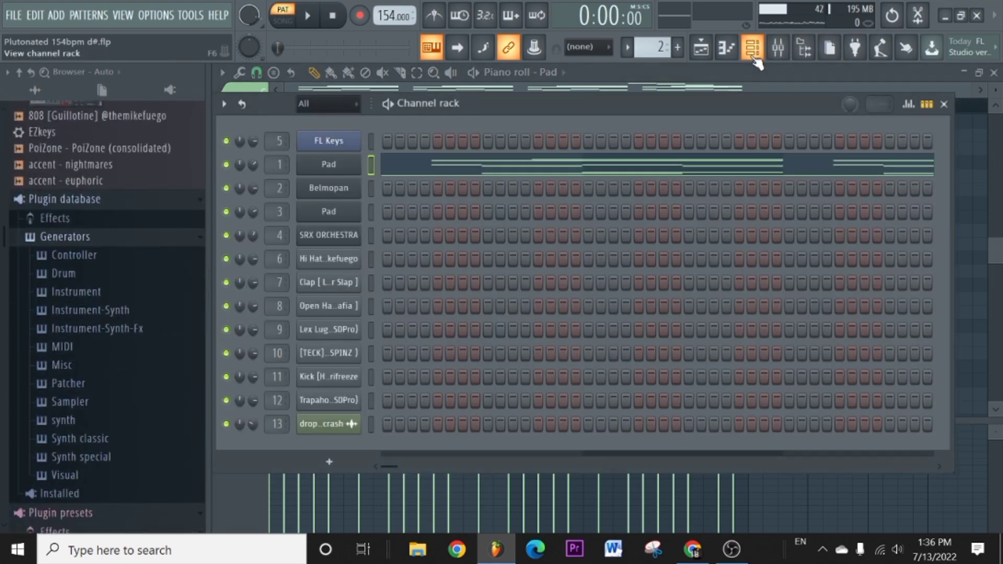
left_click_drag(698, 111, 675, 193)
left_click(757, 52)
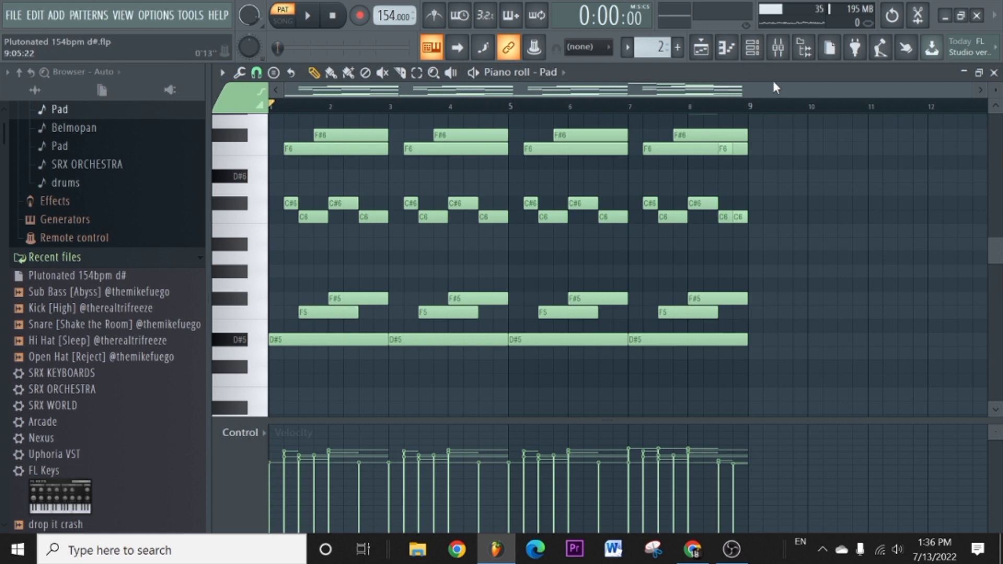
Inspect the Fruity parametric EQ 2 curve on the Pad mixer track, then close the equalizer.
left_click(779, 53)
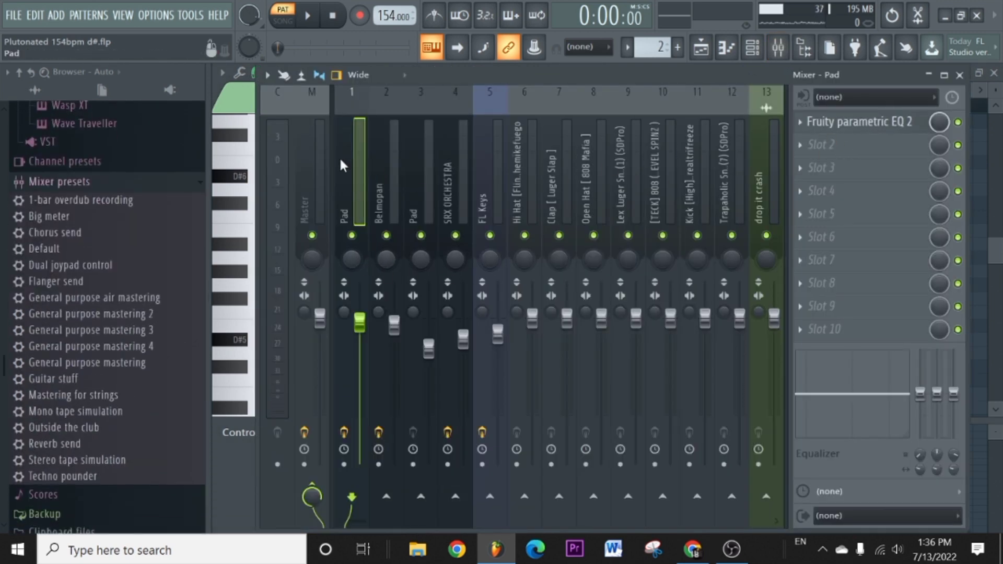
left_click(892, 121)
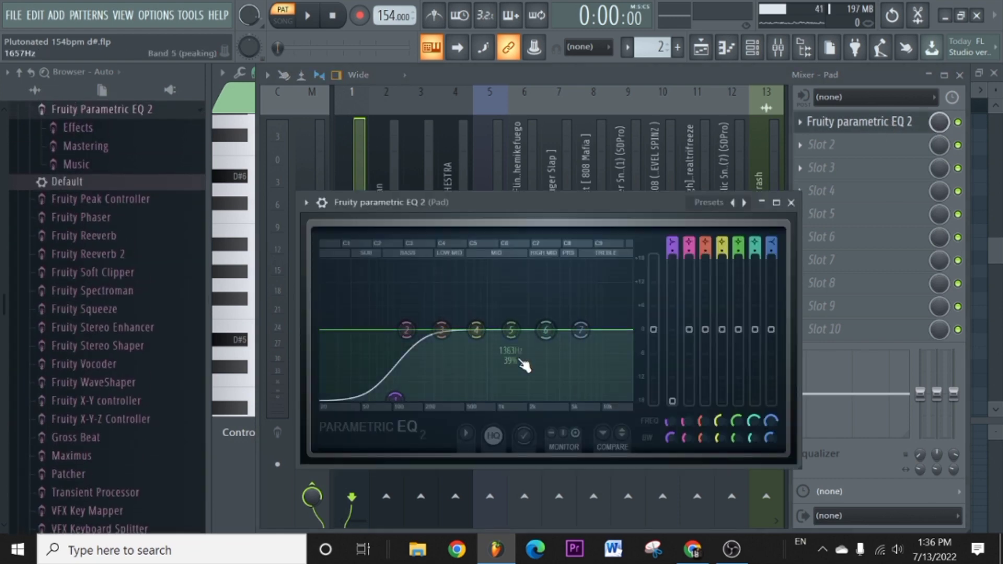
left_click(791, 203)
Reopen the Pad pattern from the playlist in the piano roll, play it through to bar 8, then stop playback.
left_click(701, 48)
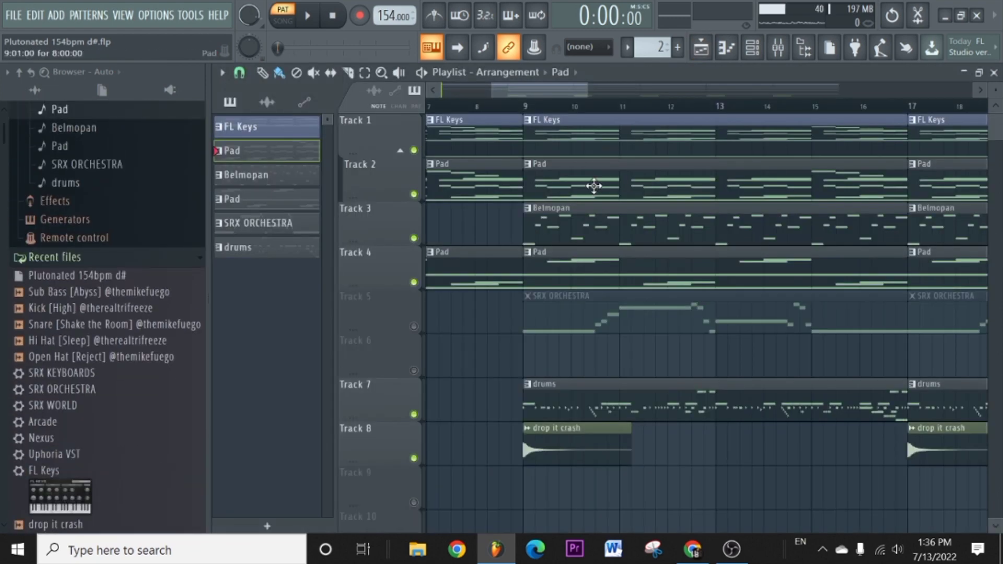
double_click(593, 186)
key("space")
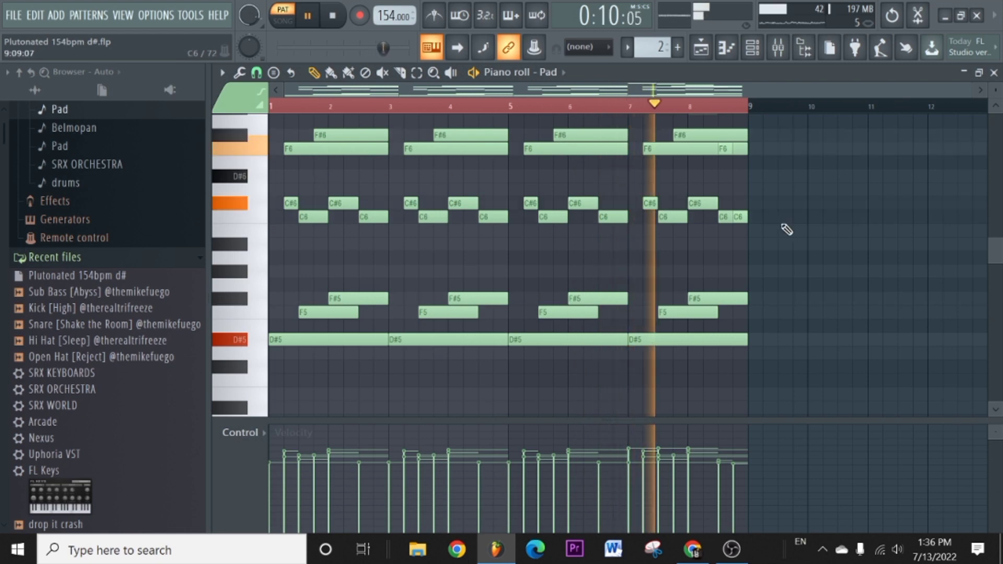
scroll(809, 217, "up", 3)
scroll(744, 220, "down", 3)
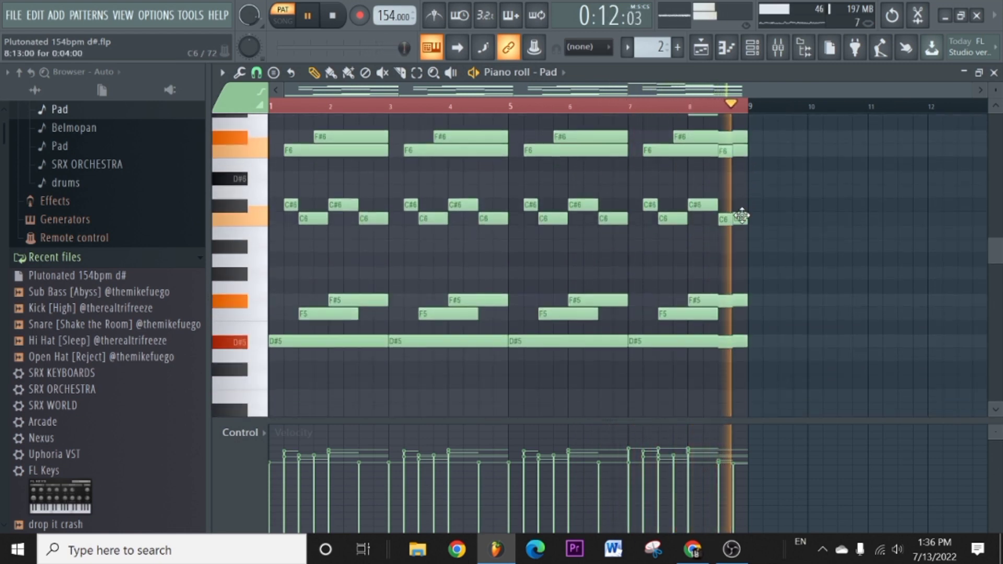
key("space")
Examine the B6, A#6 and G#6 notes in bars 7 and 8 of the Pad melody, auditioning the closing F6 and C6.
scroll(522, 130, "up", 4)
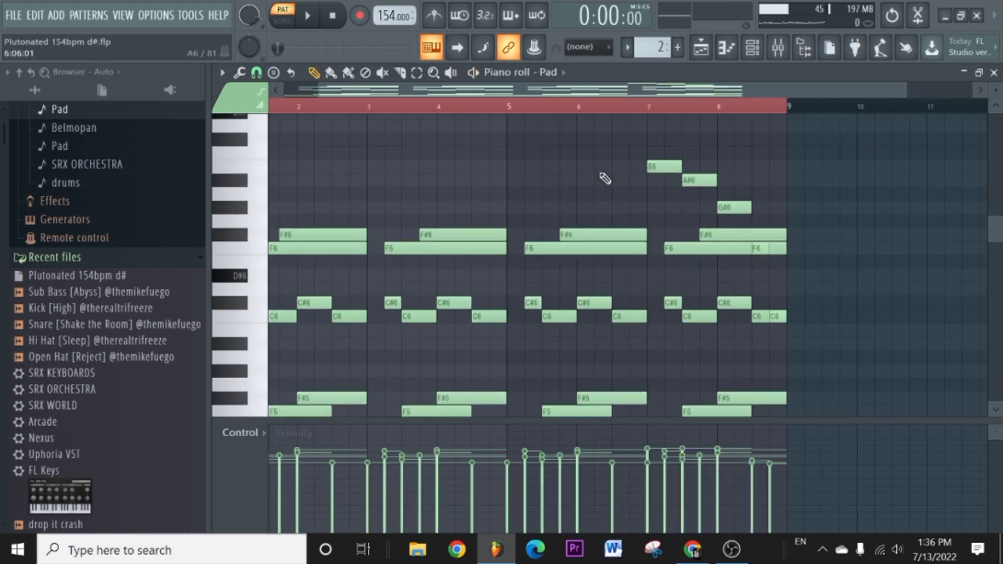
scroll(601, 149, "down", 3)
scroll(634, 141, "up", 3)
scroll(701, 111, "up", 2)
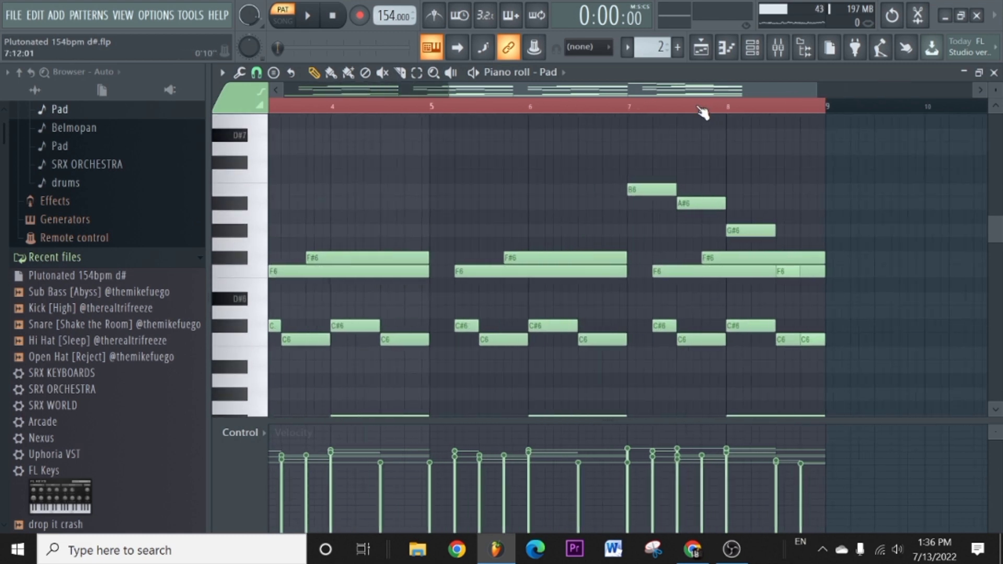
scroll(701, 149, "down", 3)
scroll(679, 141, "up", 3)
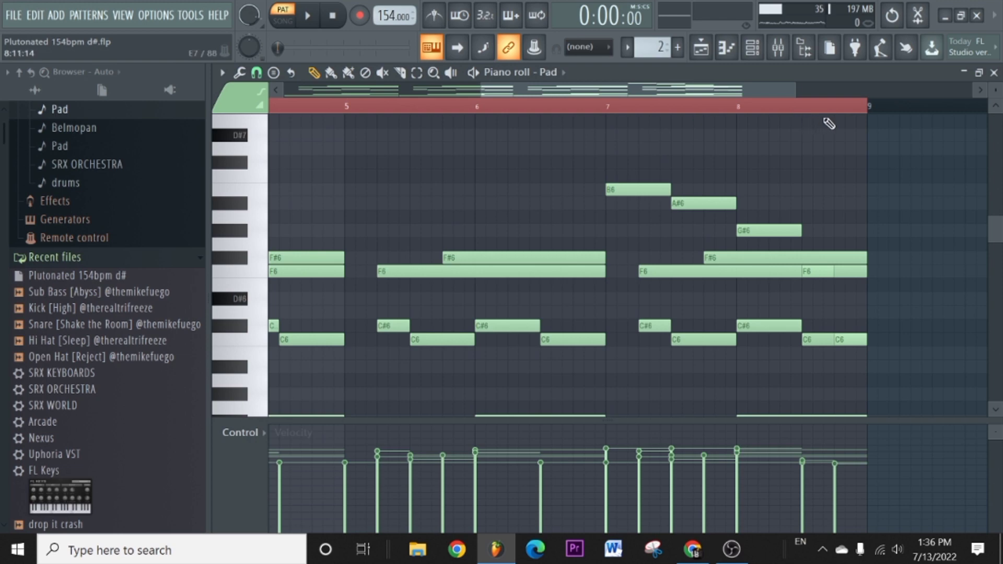
scroll(569, 195, "right", 2)
scroll(564, 116, "down", 2)
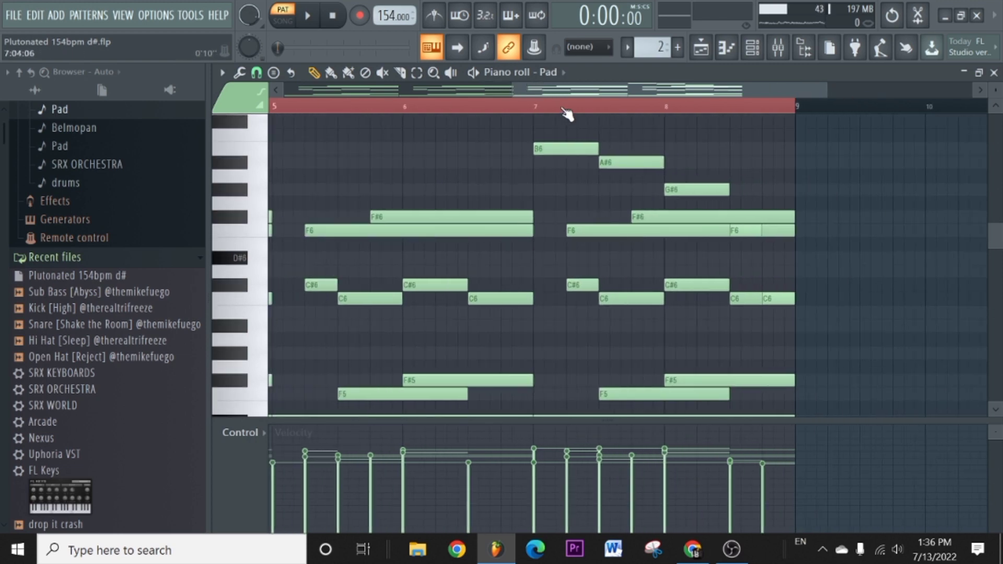
scroll(567, 114, "down", 3)
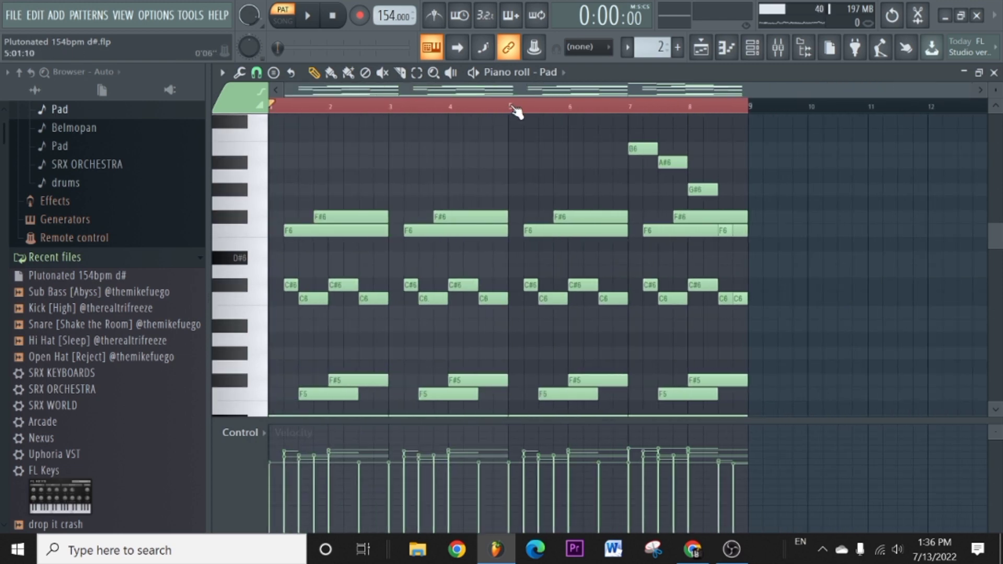
scroll(725, 116, "up", 4)
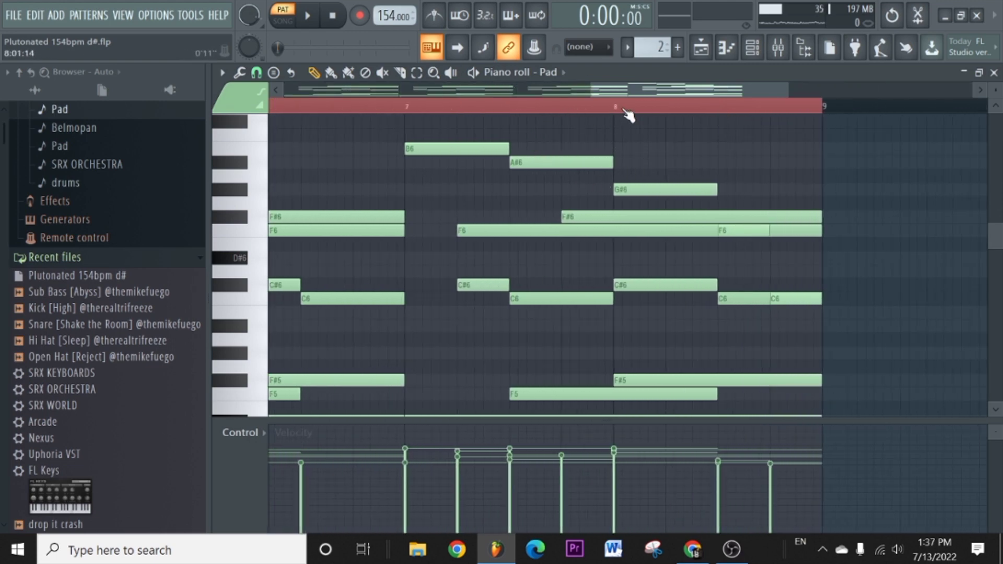
scroll(458, 204, "up", 3)
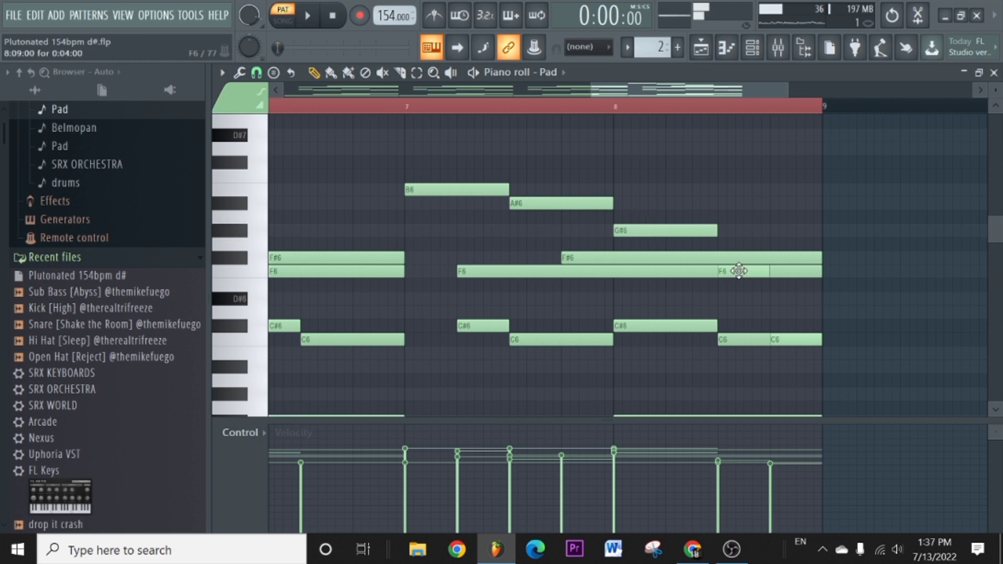
left_click(738, 270)
left_click(790, 342)
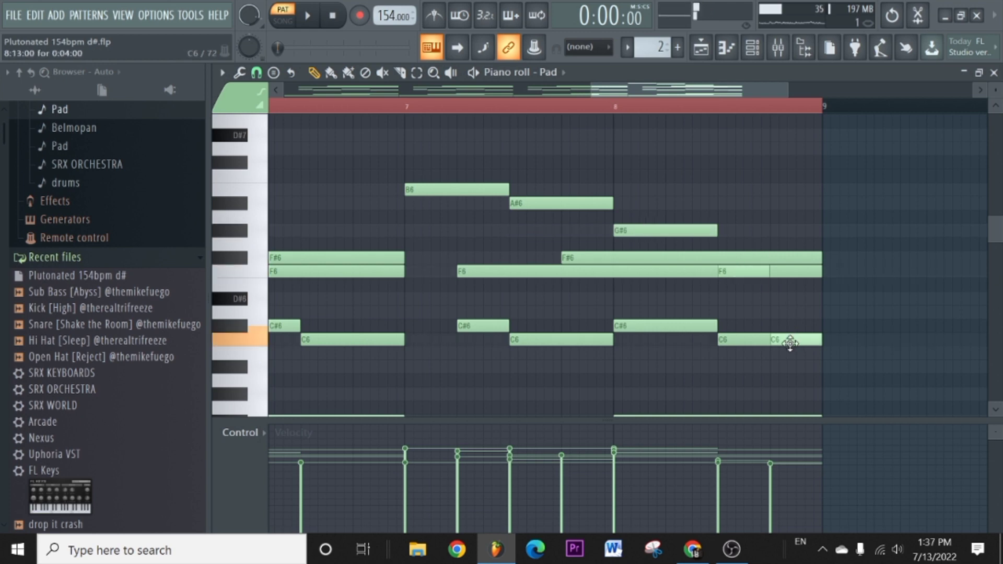
Play the Pad pattern from just before bar 7, then stop playback with the channel rack shown.
scroll(787, 116, "down", 6)
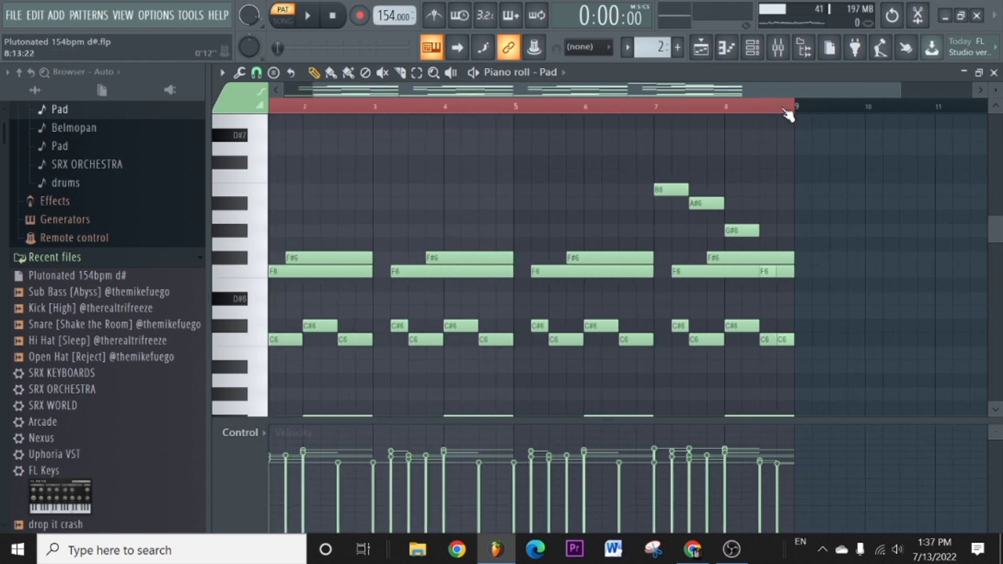
left_click(635, 109)
key("space")
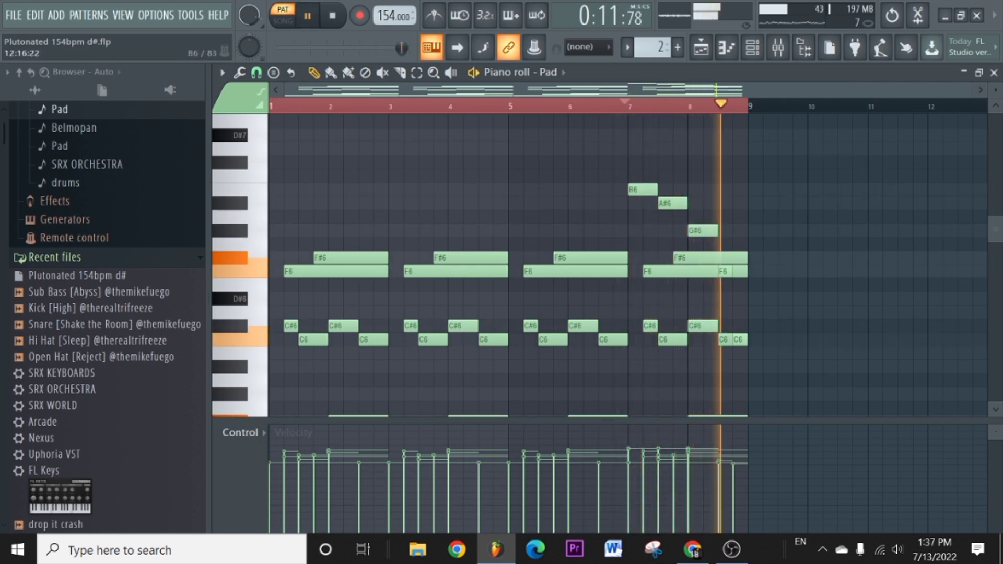
left_click(755, 49)
key("space")
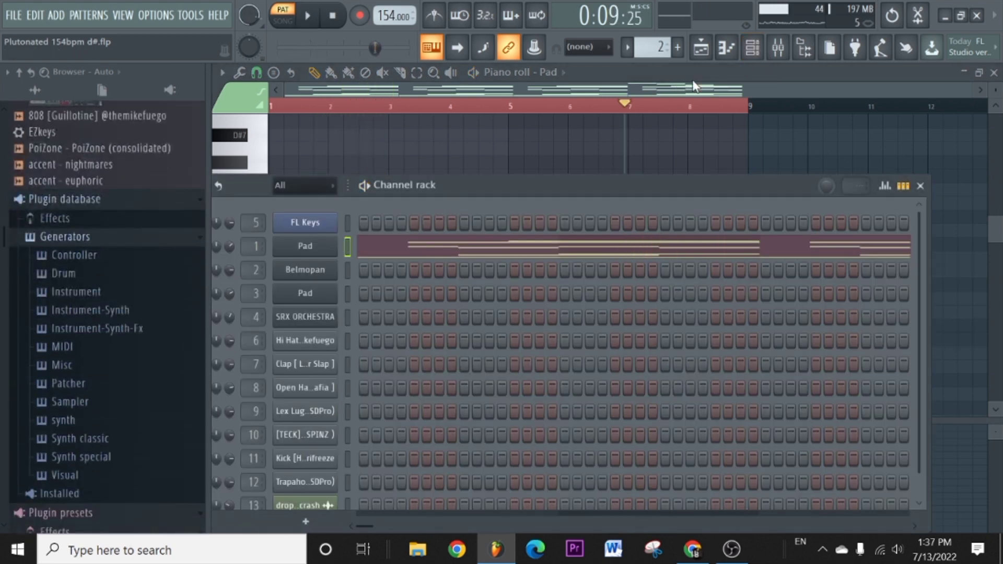
left_click(778, 48)
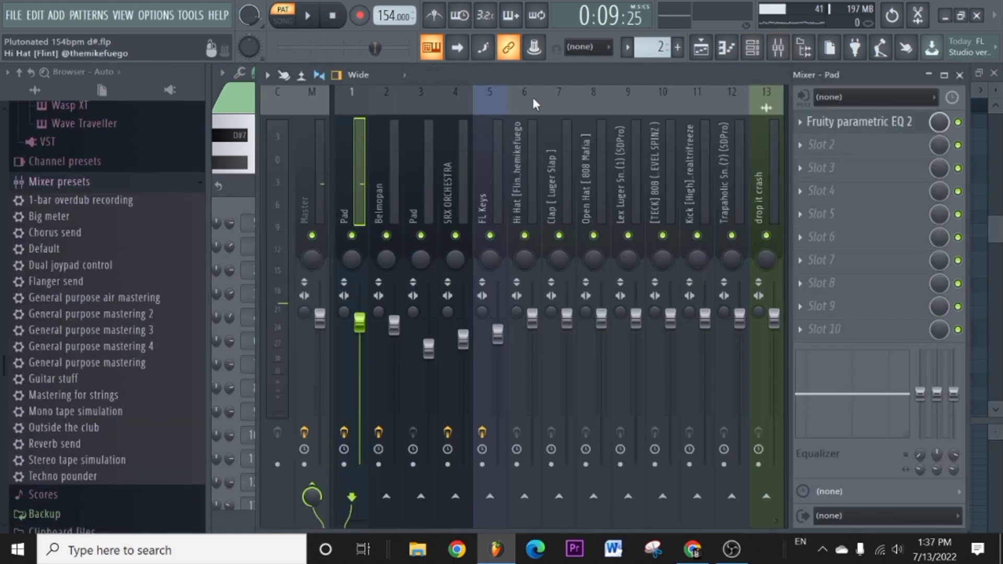
left_click_drag(530, 73, 530, 86)
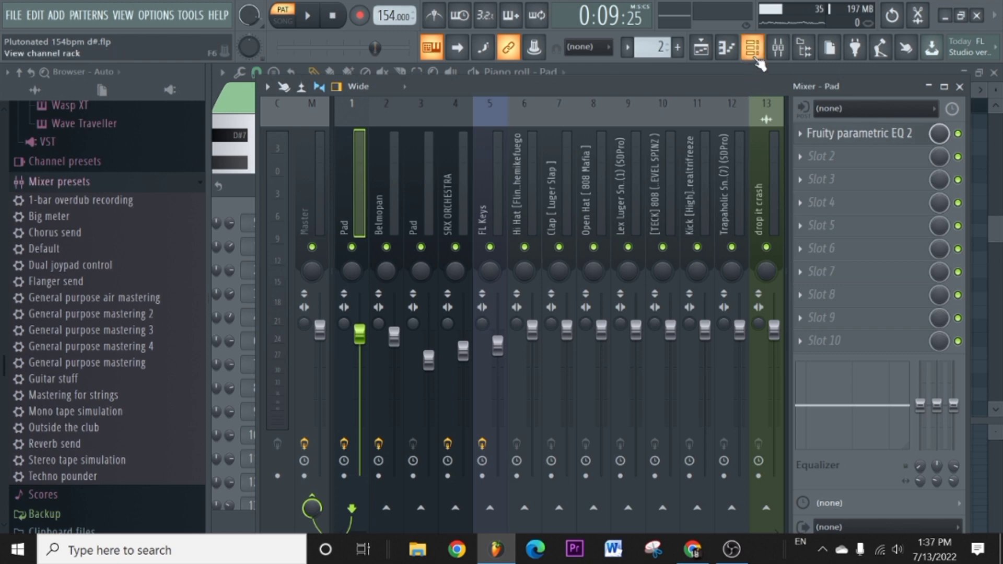
left_click(779, 53)
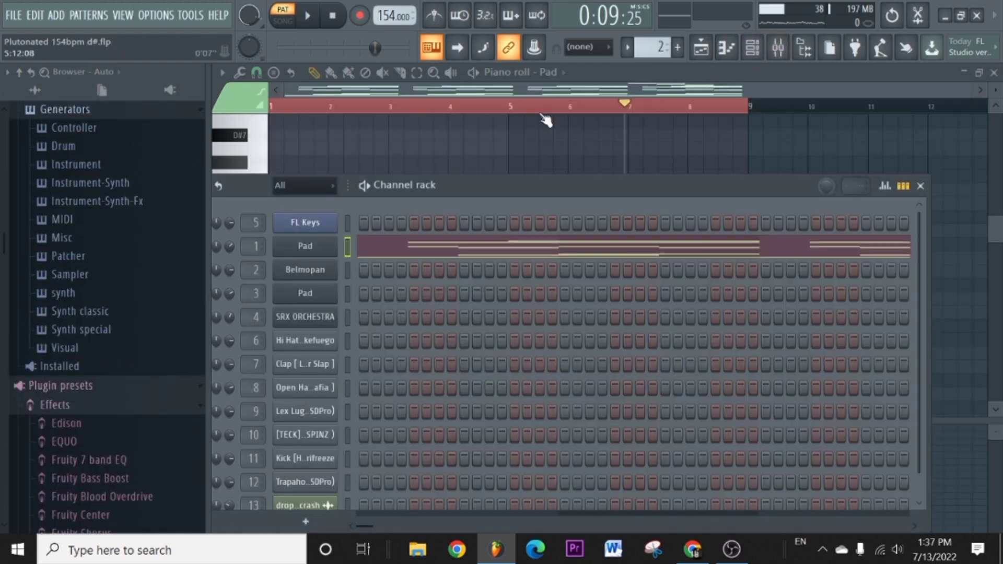
Open the FL Keys pattern from playlist track 1 in the piano roll and bring up the mixer.
left_click(699, 51)
double_click(561, 148)
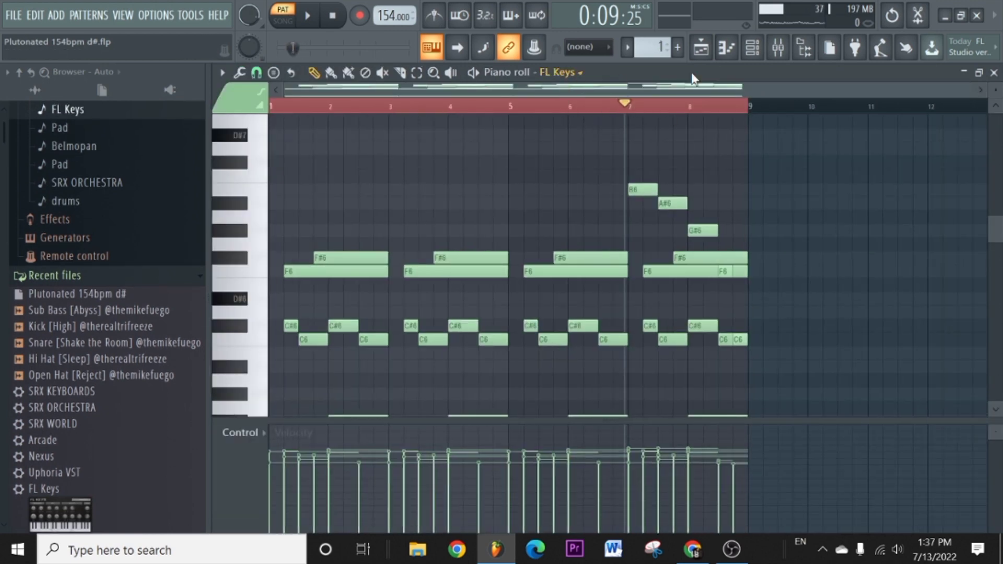
left_click(778, 48)
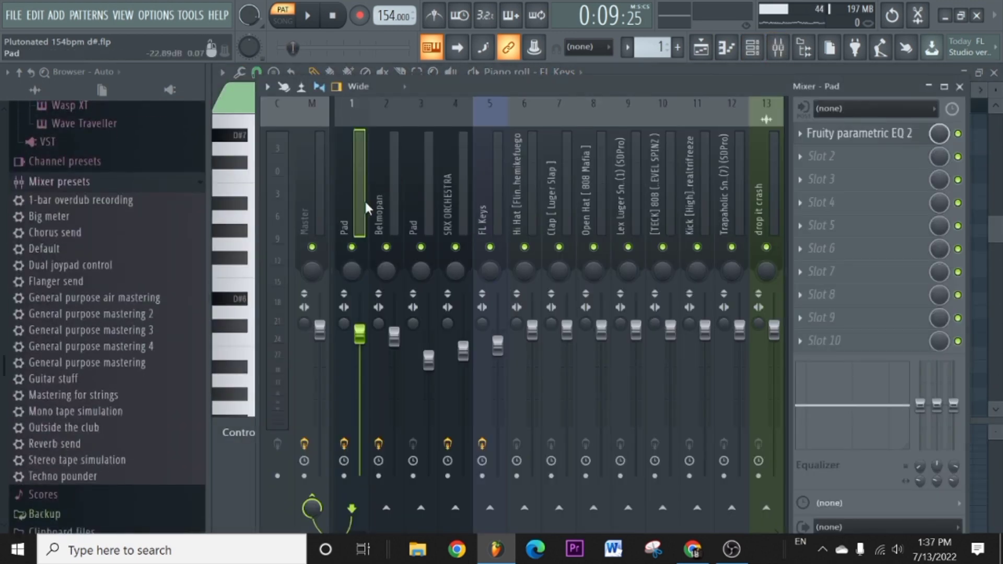
Enable Fruity parametric EQ 2, ValhallaVintageVerb and Cymatics Origin on the FL Keys mixer track and open the equalizer.
left_click(481, 174)
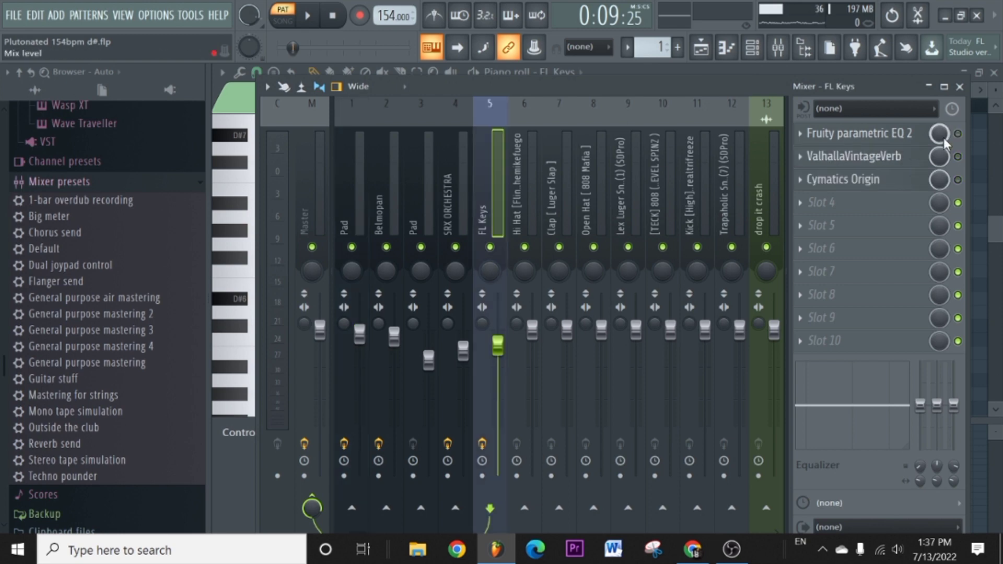
left_click(852, 134)
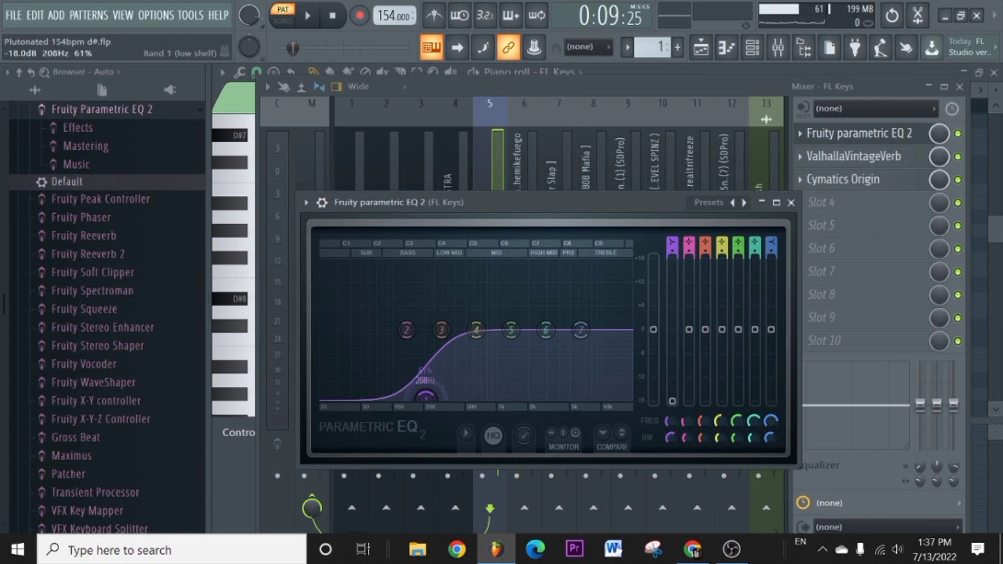
left_click_drag(542, 212, 525, 174)
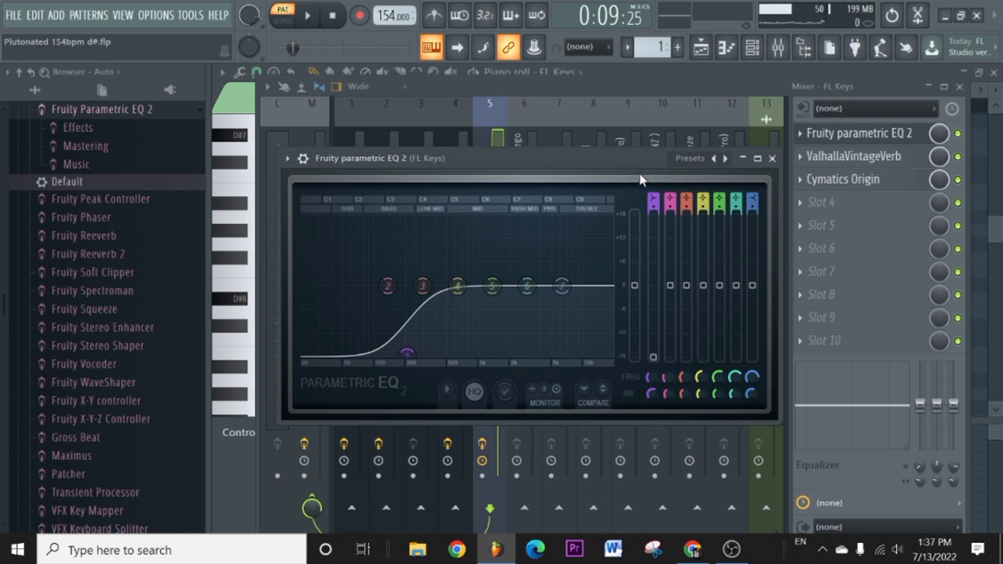
Close the equalizer and view the ValhallaVintageVerb settings on the FL Keys mixer track, closing the reverb again.
left_click(835, 134)
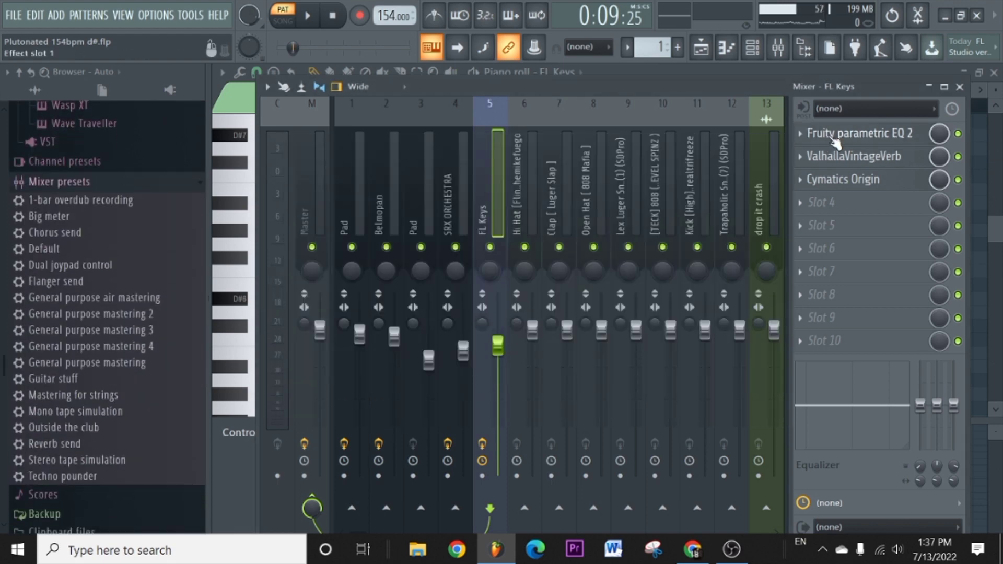
left_click(835, 137)
left_click(863, 156)
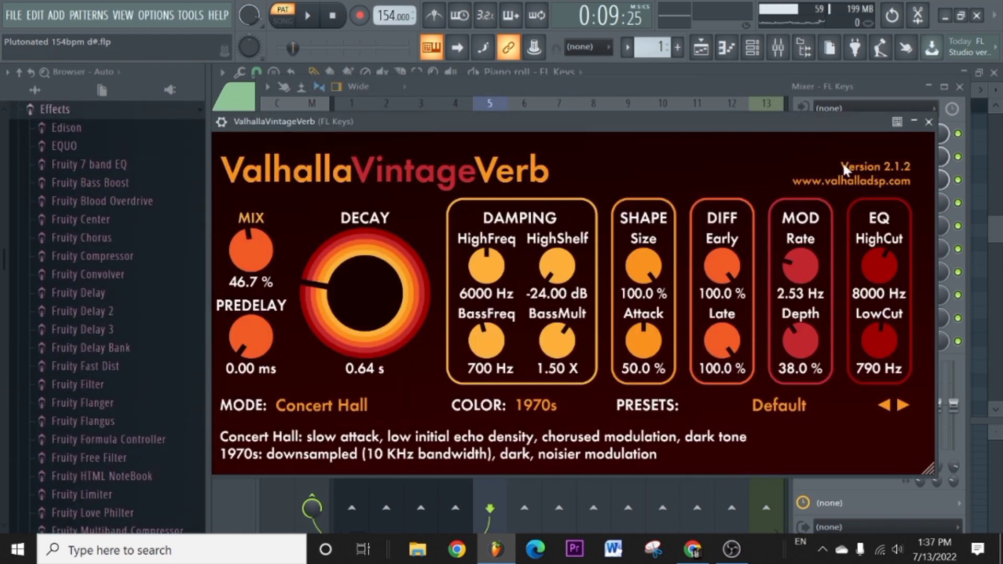
left_click(929, 122)
View the Cymatics Origin settings on the FL Keys mixer track, repositioning its window for a full view before closing it.
left_click(888, 203)
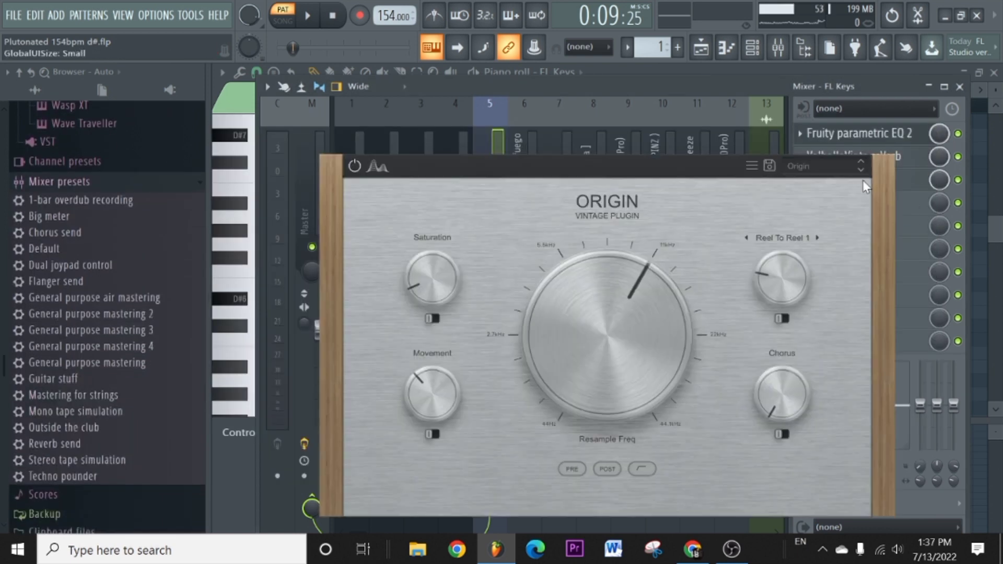
left_click_drag(587, 146, 551, 103)
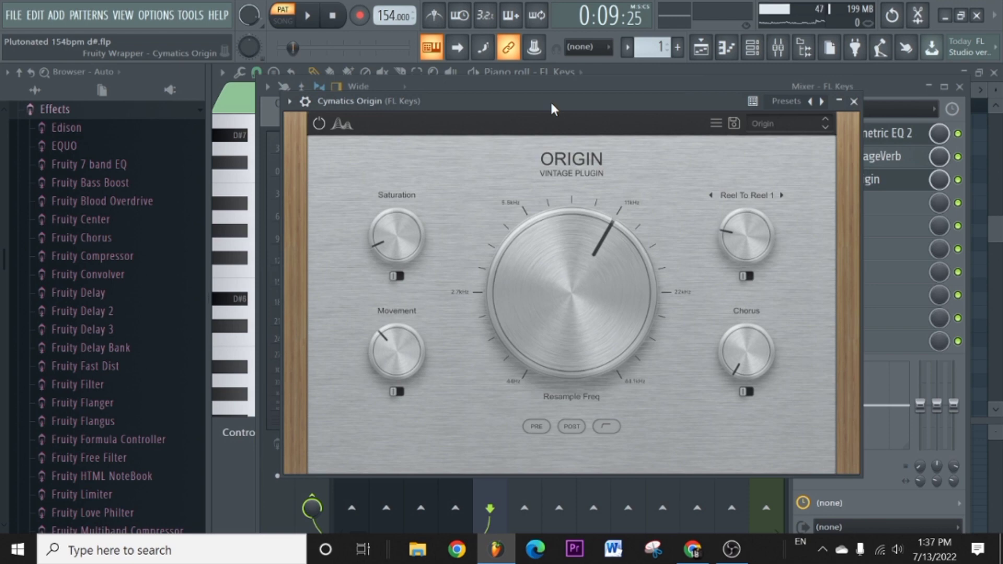
left_click_drag(660, 107, 657, 128)
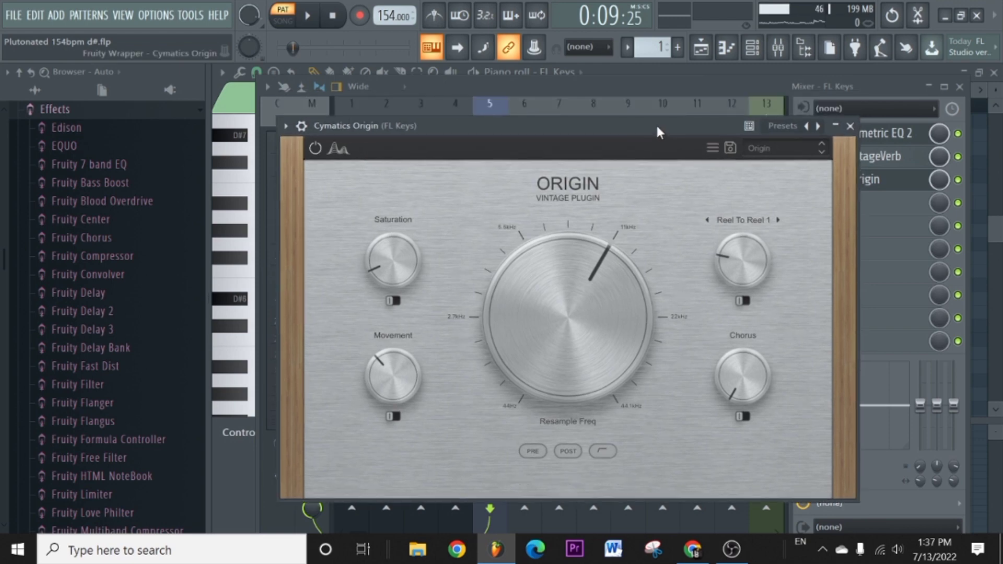
left_click(851, 126)
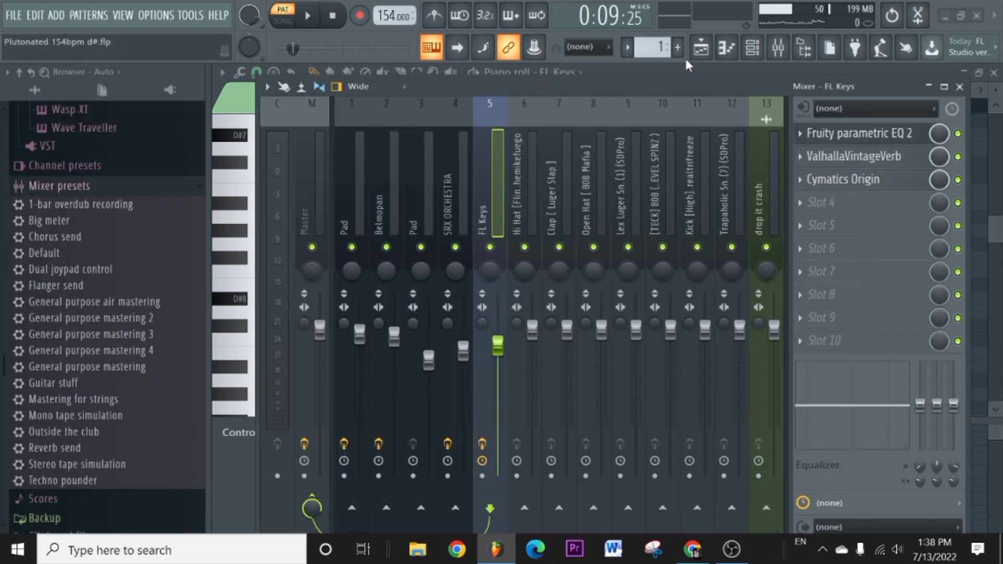
Solo playlist track 1 and play the FL Keys pattern while checking its level in the mixer, then stop playback.
left_click(701, 48)
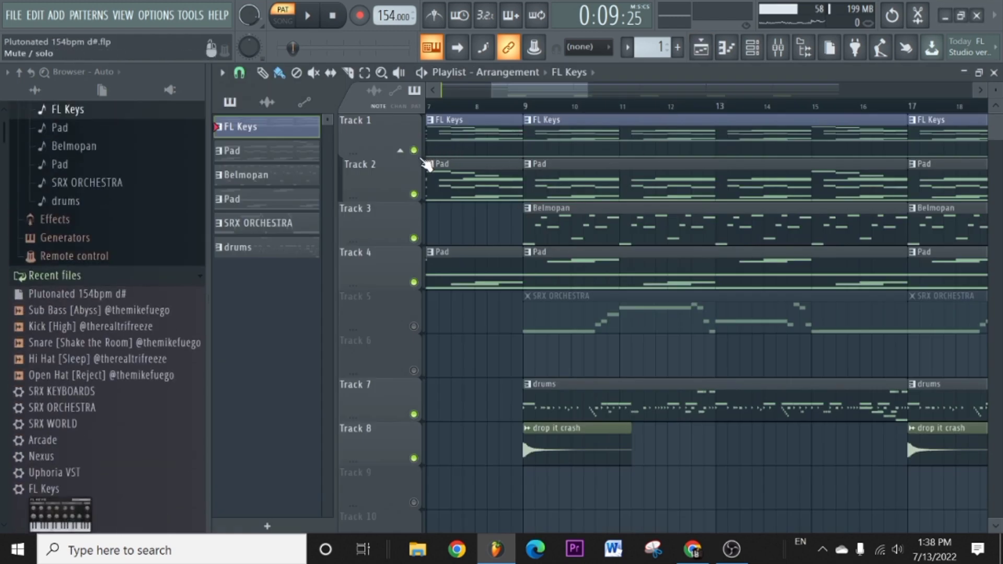
right_click(413, 150)
key("space")
scroll(541, 118, "down", 2)
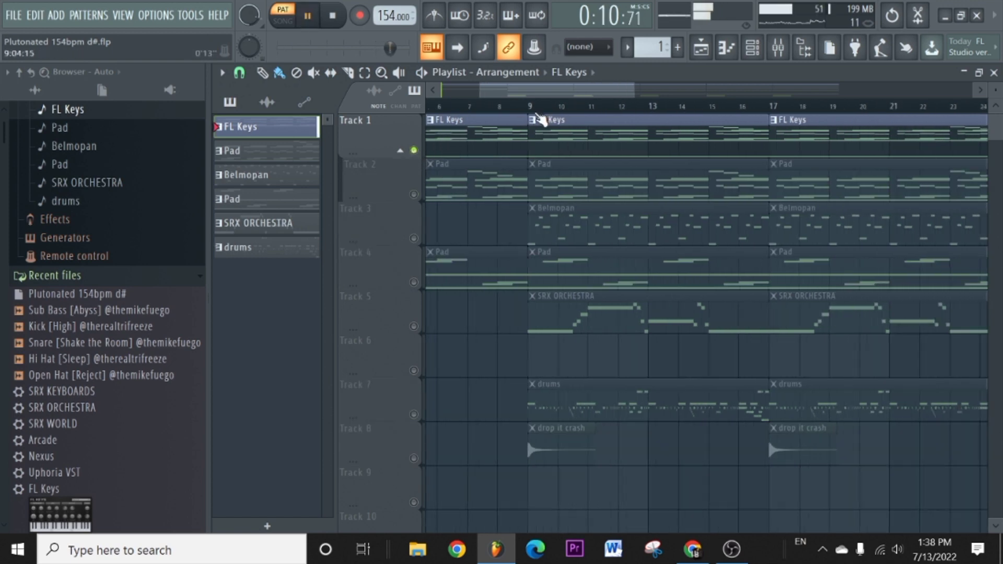
scroll(549, 115, "down", 3)
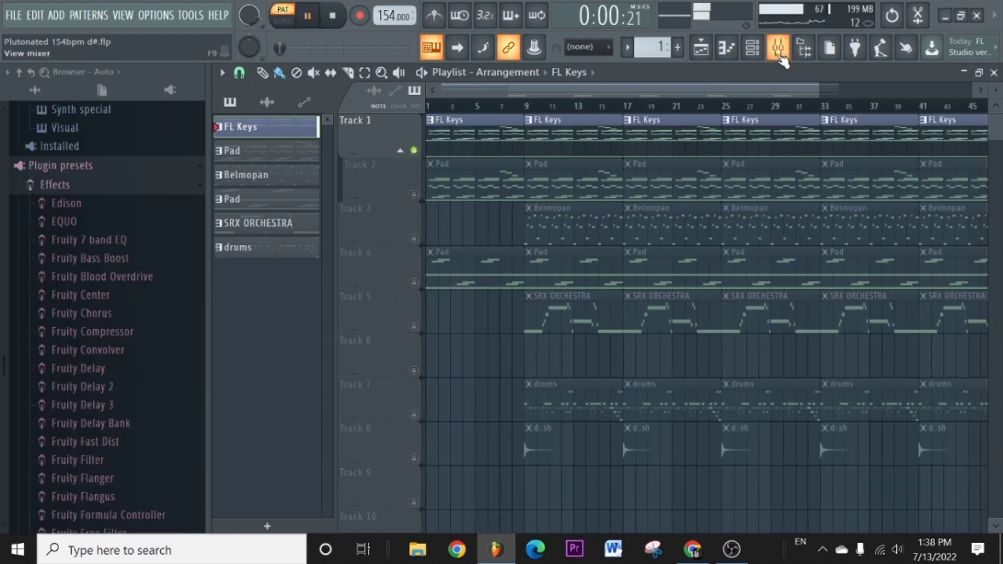
left_click(778, 47)
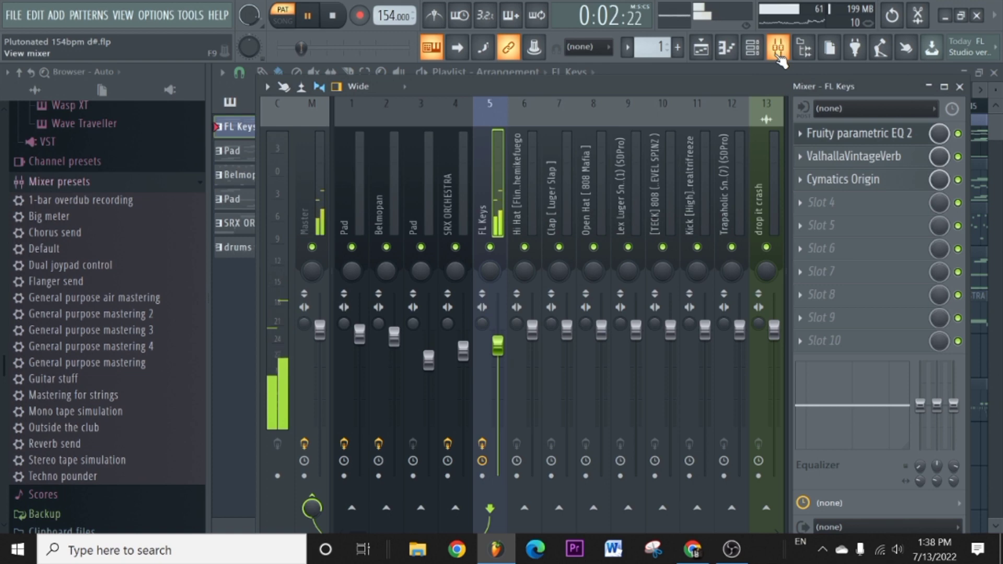
left_click(778, 47)
key("space")
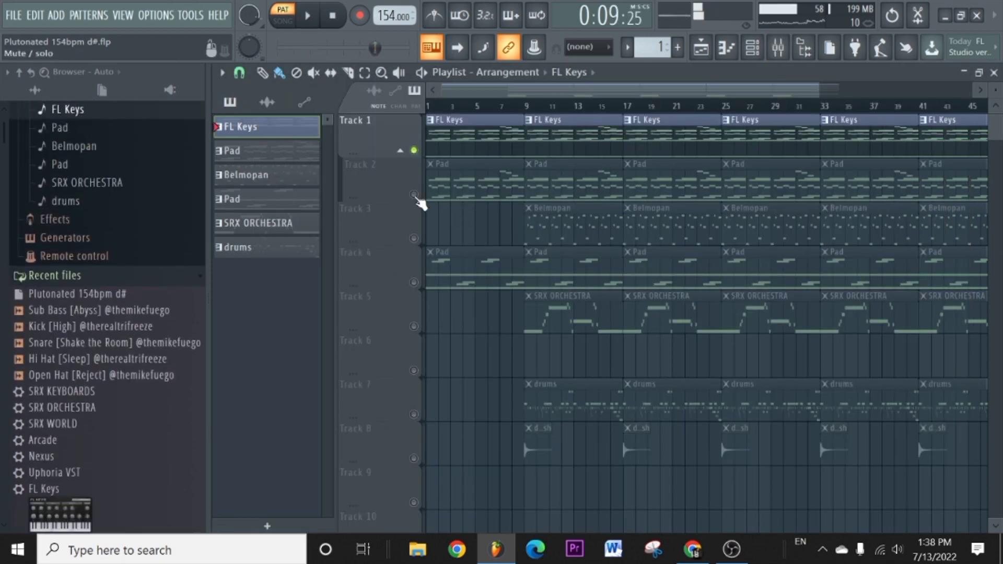
Unmute the Pad on playlist track 2 and play it together with FL Keys in song mode from bar 9, then stop.
left_click(414, 194)
left_click(283, 20)
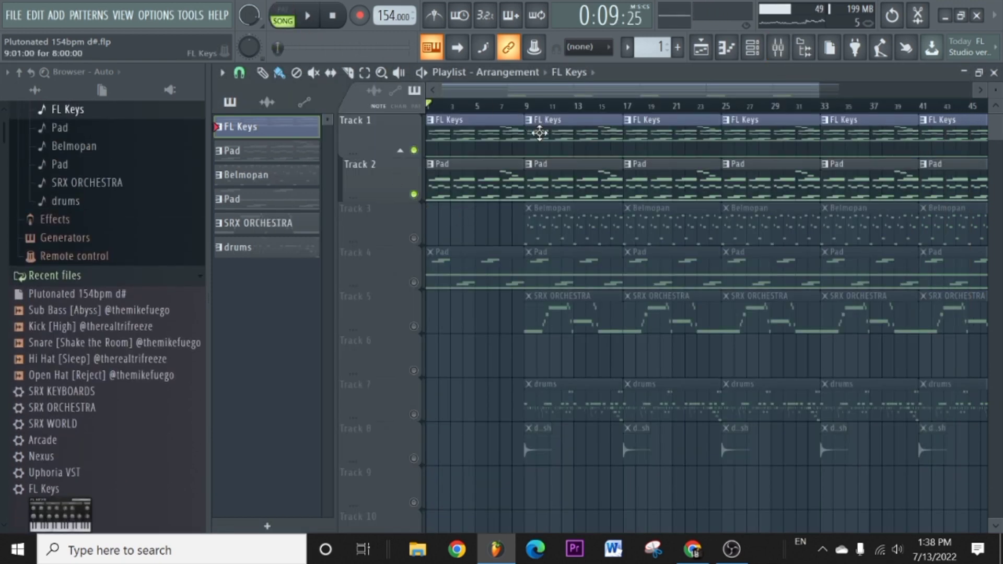
left_click(529, 108)
key("space")
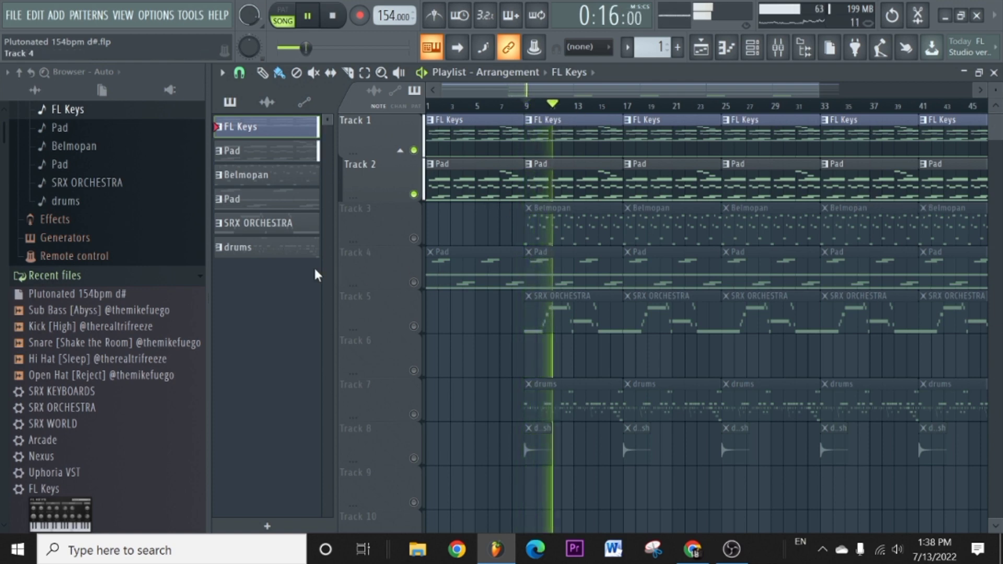
scroll(513, 102, "up", 4)
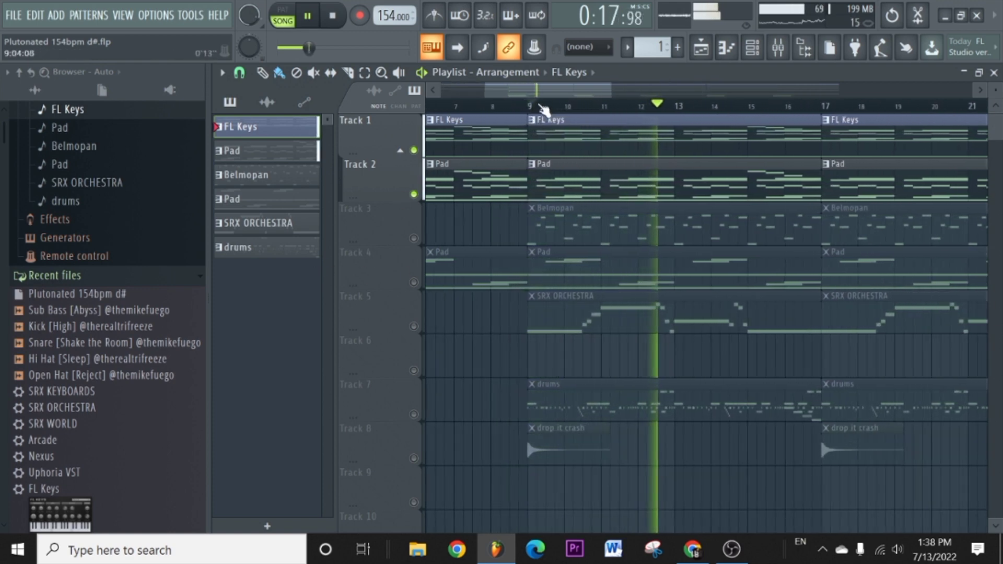
key("space")
scroll(513, 103, "down", 4)
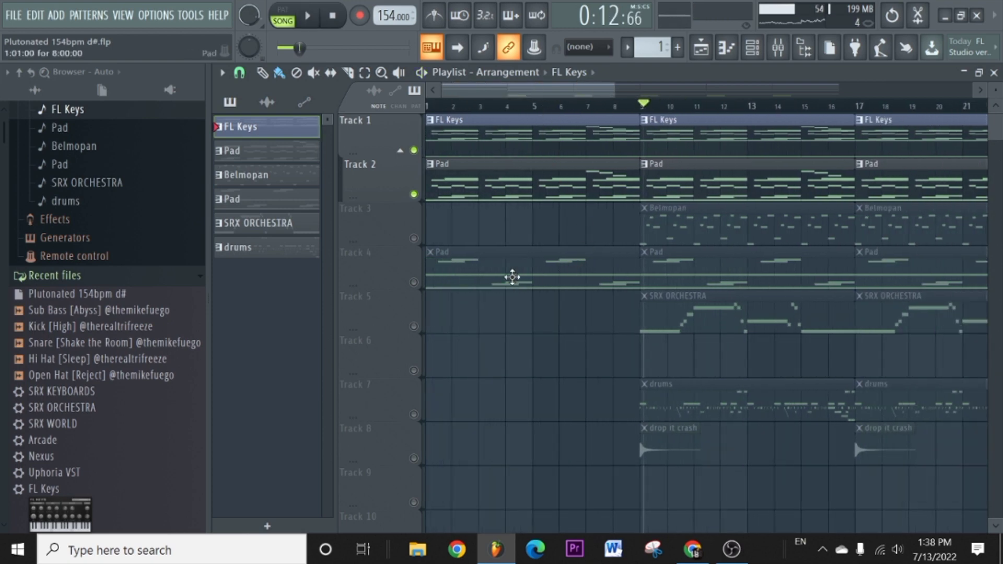
Unmute playlist track 3 and open its Belmopan pattern in the piano roll, viewing and closing the pattern's instrument.
left_click(414, 239)
double_click(720, 227)
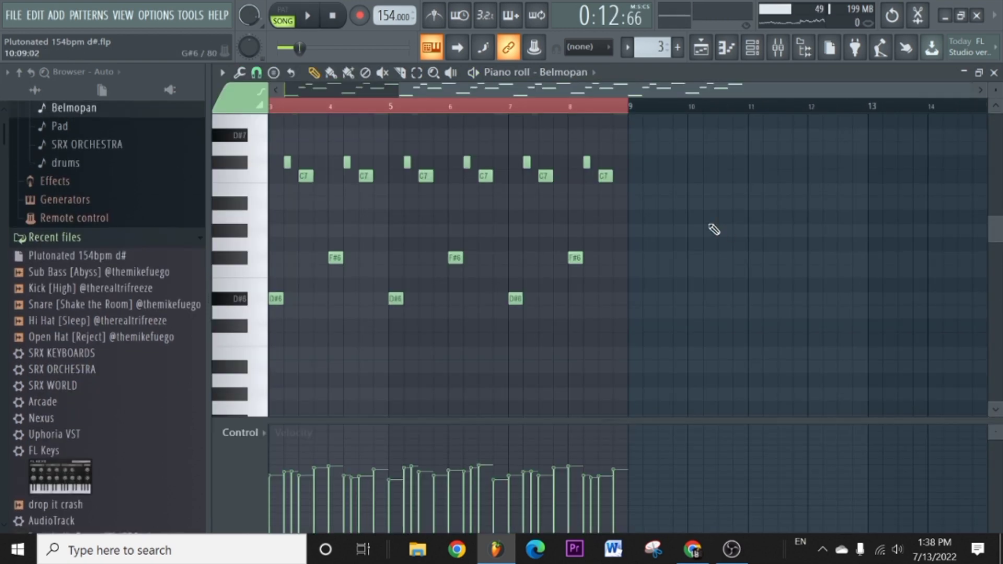
left_click(563, 74)
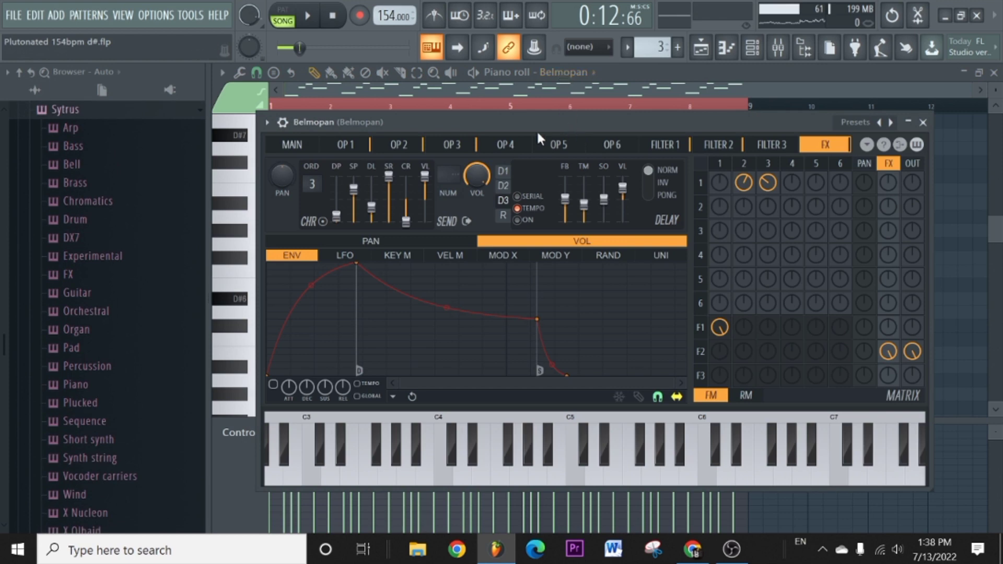
left_click_drag(472, 118, 478, 130)
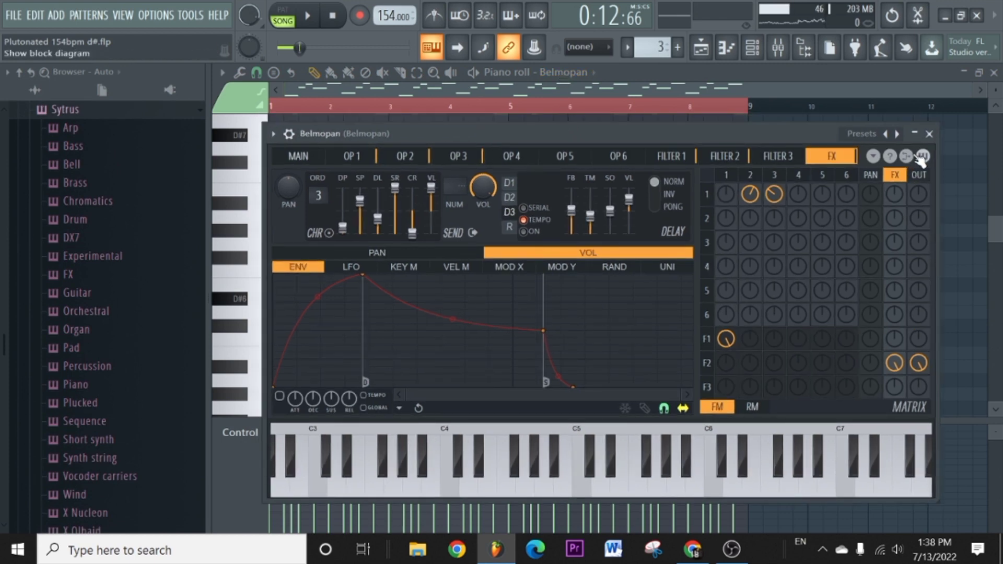
left_click(929, 134)
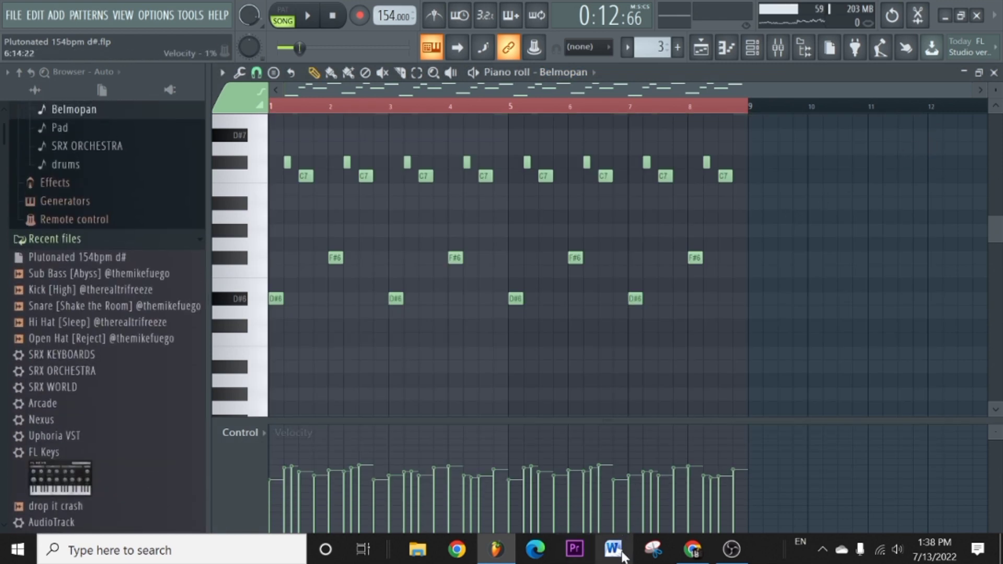
Examine the low D#6 and F#6 notes of the Belmopan melody, auditioning the opening D#6.
scroll(587, 413, "down", 3)
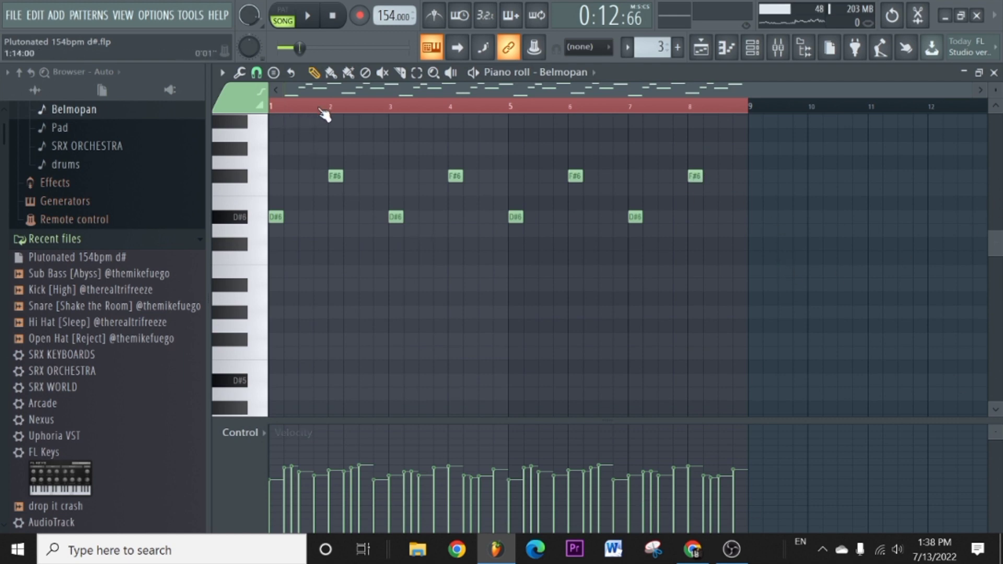
scroll(324, 108, "up", 4)
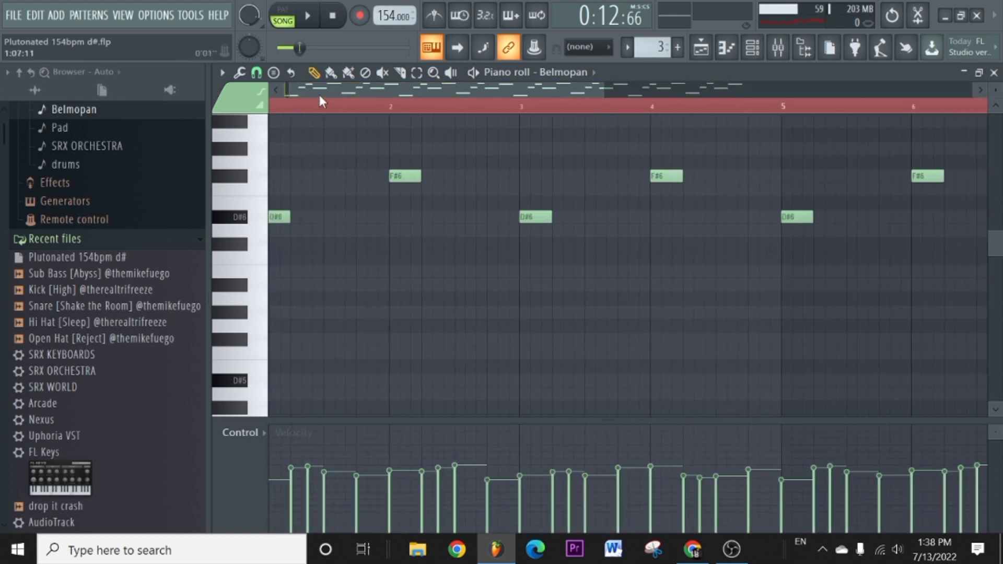
scroll(345, 157, "down", 2)
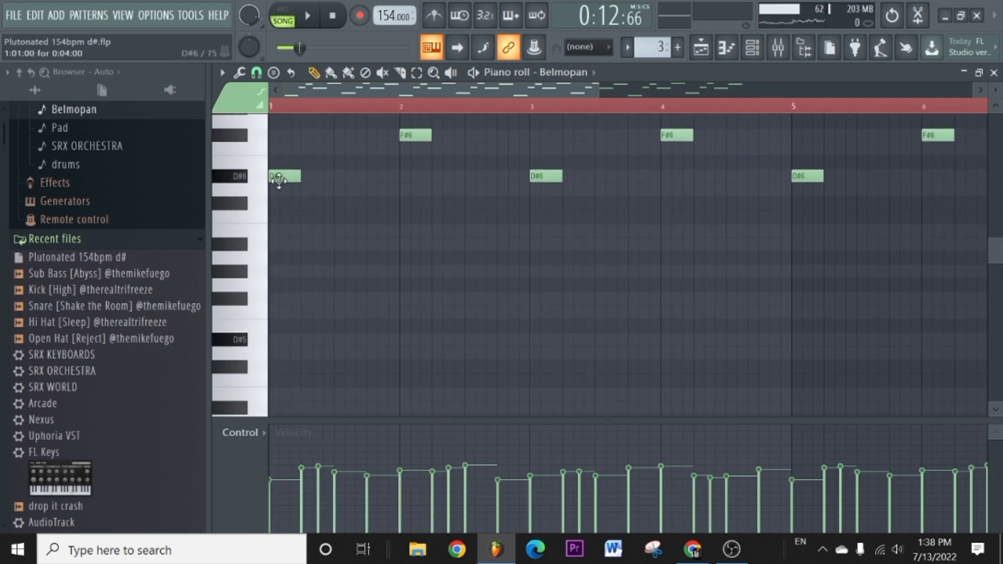
scroll(263, 177, "up", 2)
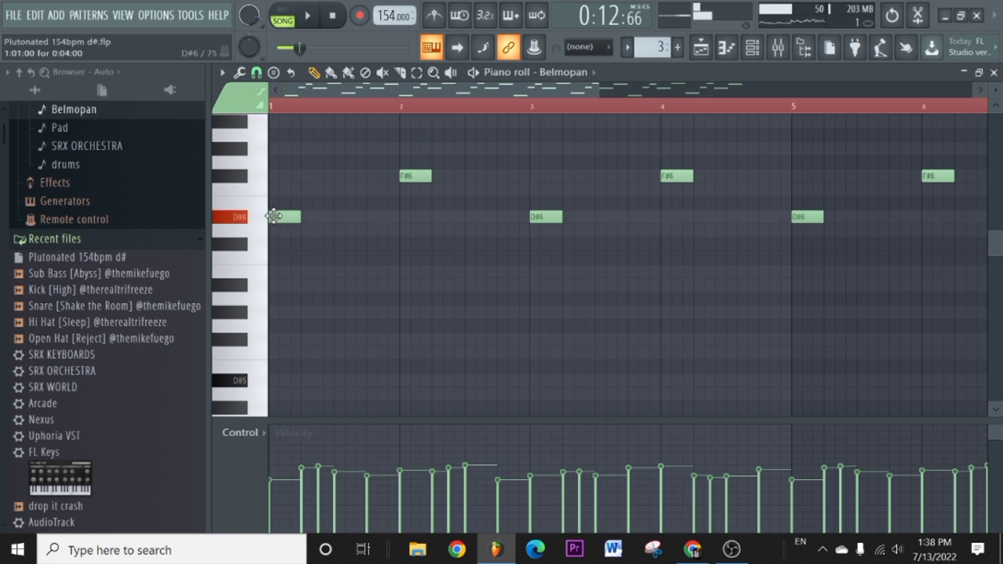
scroll(408, 251, "up", 2)
key("space")
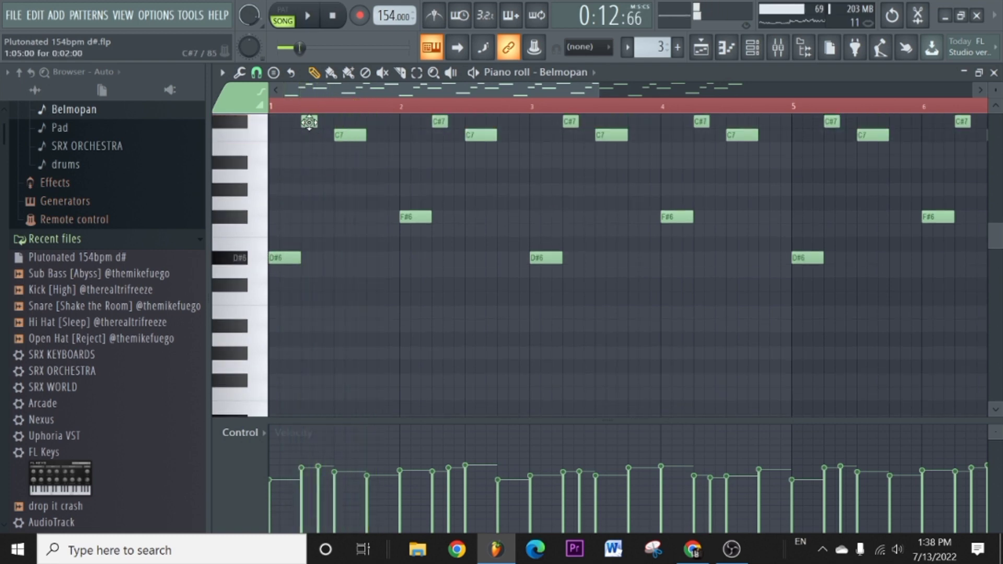
Audition the C#7 and C7 notes in bar 1 of the Belmopan melody with the bar enlarged.
left_click(309, 123)
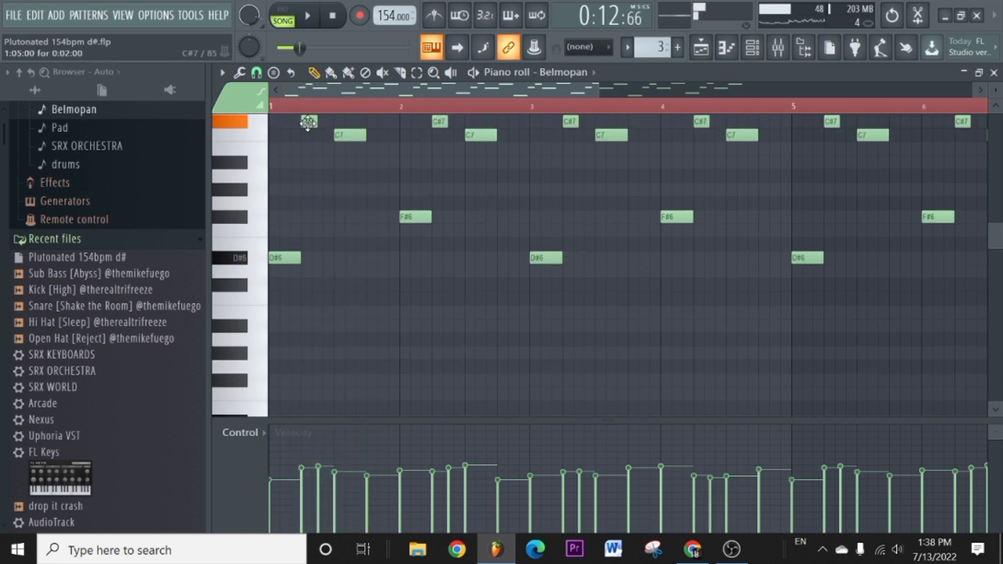
scroll(351, 137, "up", 3)
scroll(331, 150, "up", 4, "ctrl")
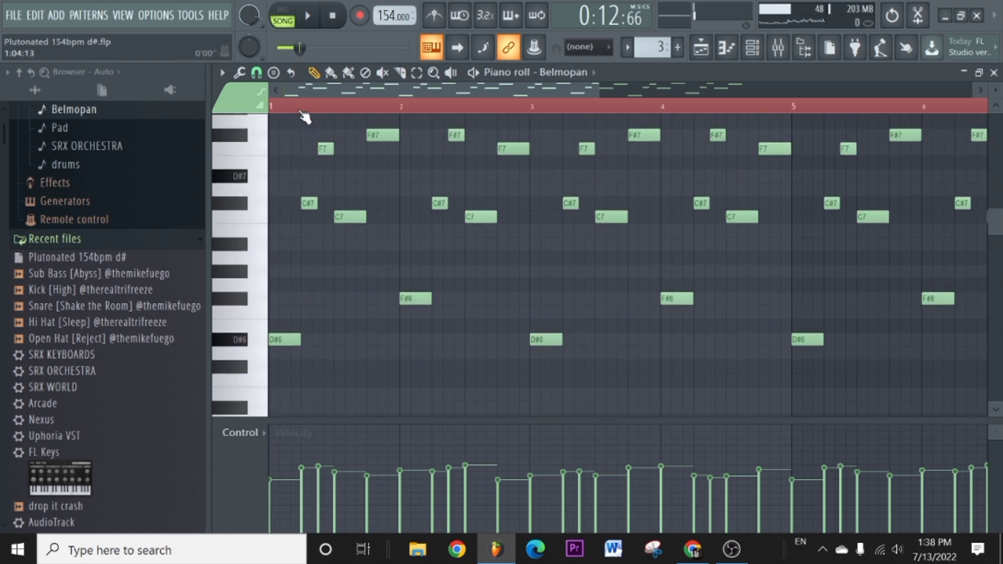
left_click(334, 204)
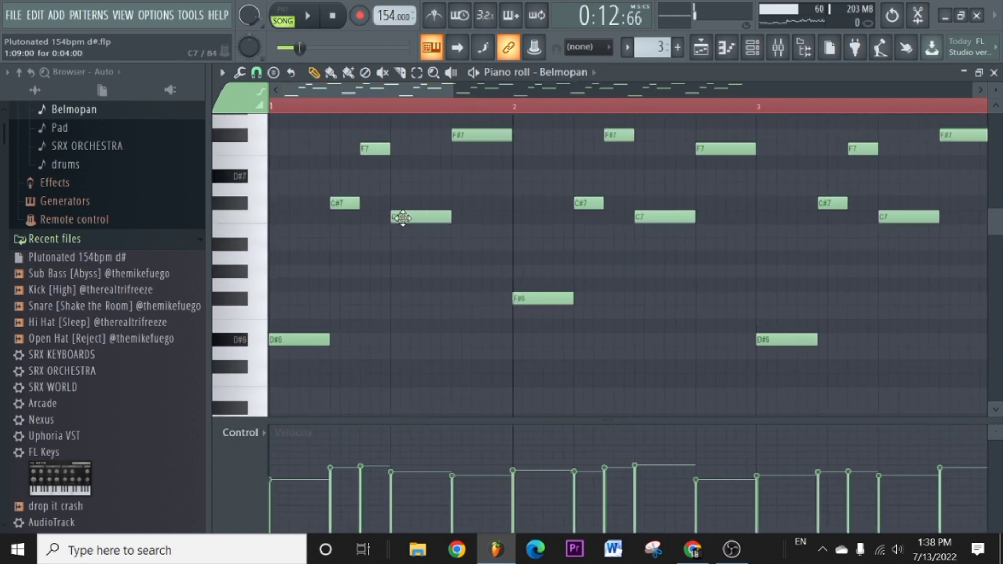
left_click(398, 217)
Play the opening of the Belmopan melody briefly and audition the C7 in bar 1, returning it to its original position.
key("space")
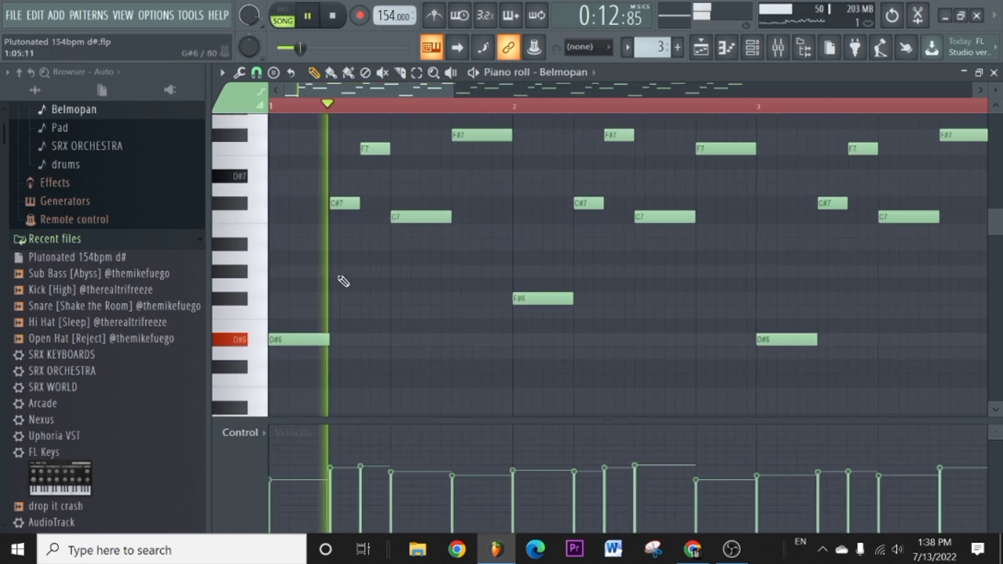
left_click(342, 192)
right_click(343, 190)
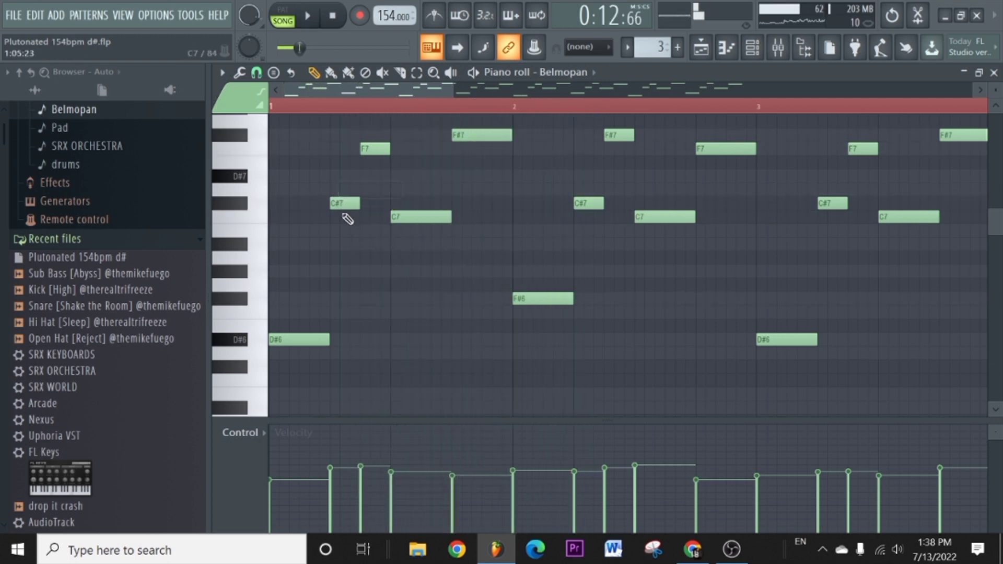
key("space")
left_click_drag(413, 215, 419, 215)
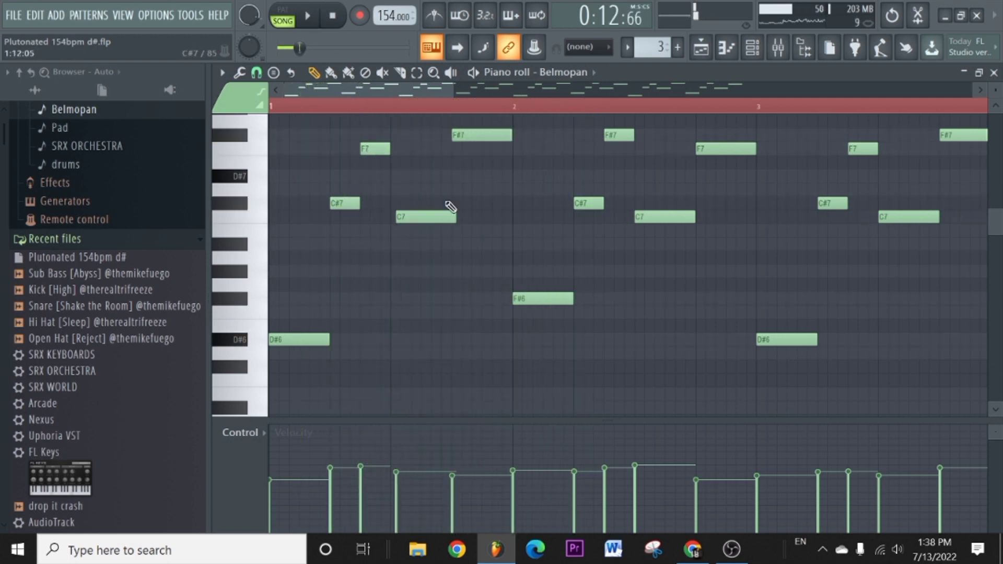
left_click(414, 215)
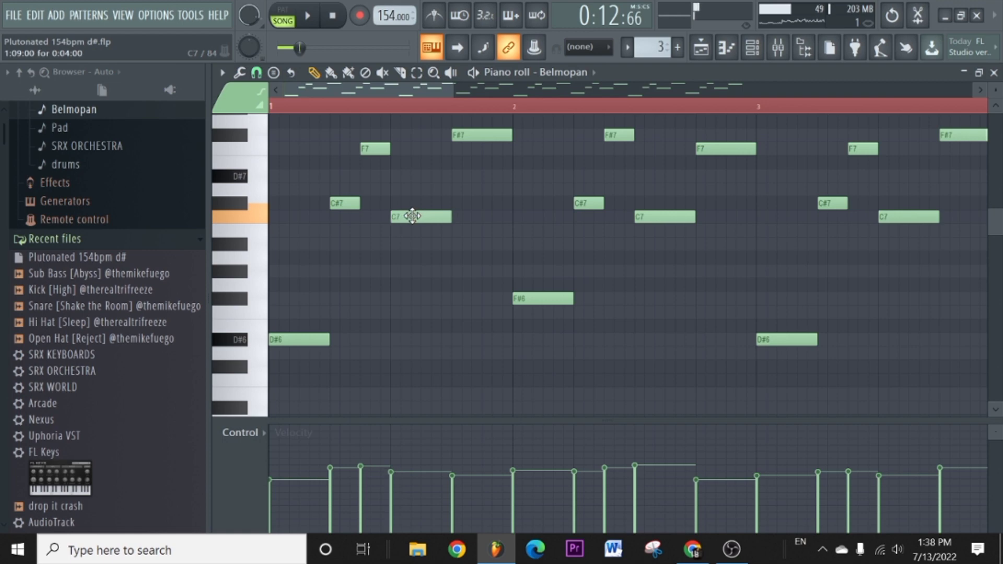
Play the Belmopan melody from bar 1 into bar 2, then stop playback.
key("space")
scroll(565, 272, "up", 2)
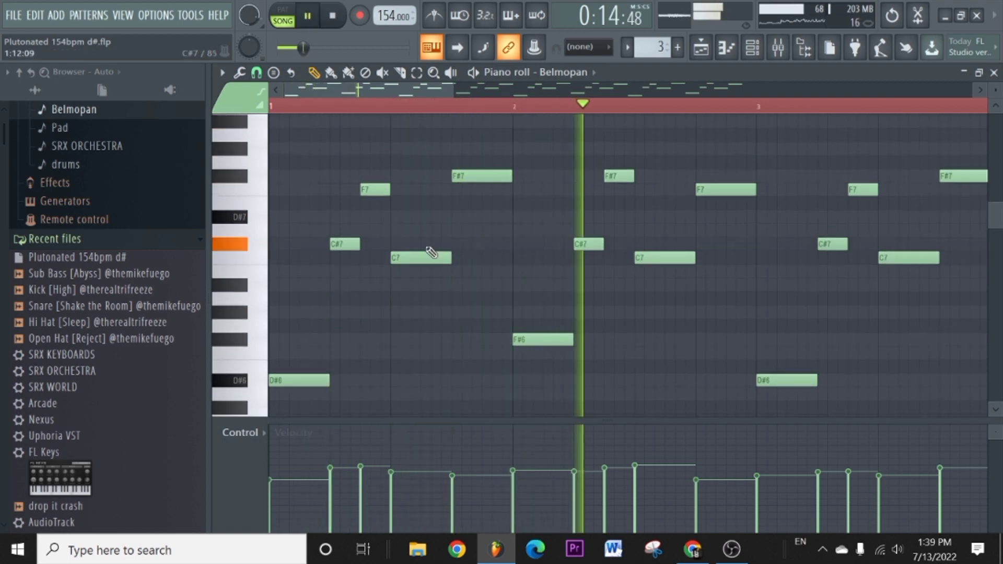
key("space")
Set the time selection to bar 1 of the Belmopan melody only and play it.
left_click(514, 109)
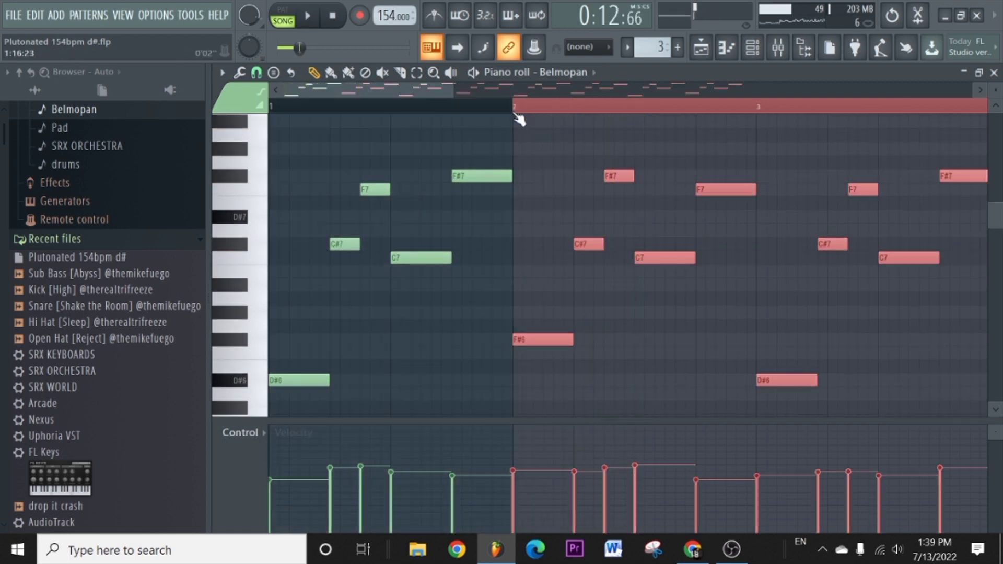
left_click(521, 108)
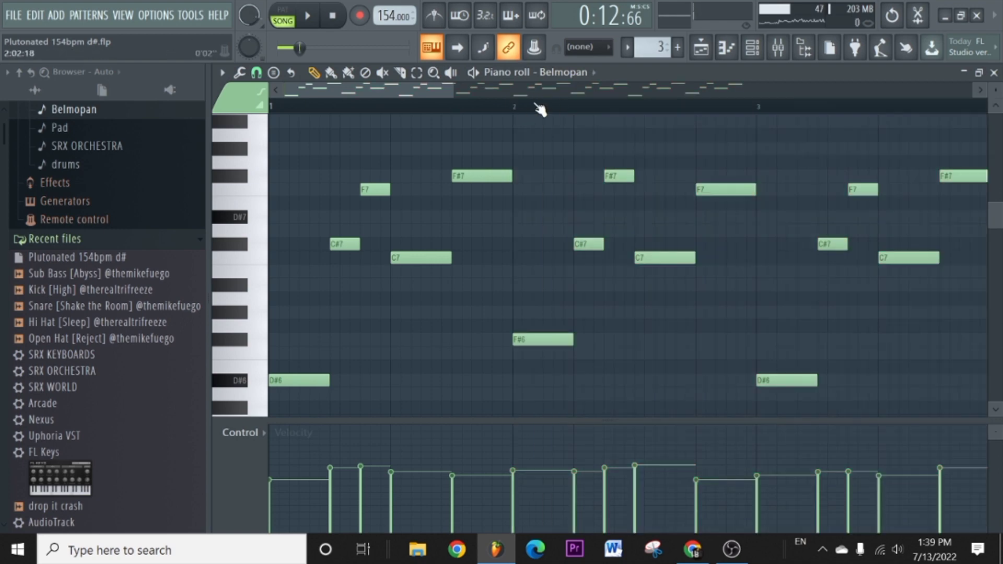
left_click_drag(517, 111, 184, 168)
key("space")
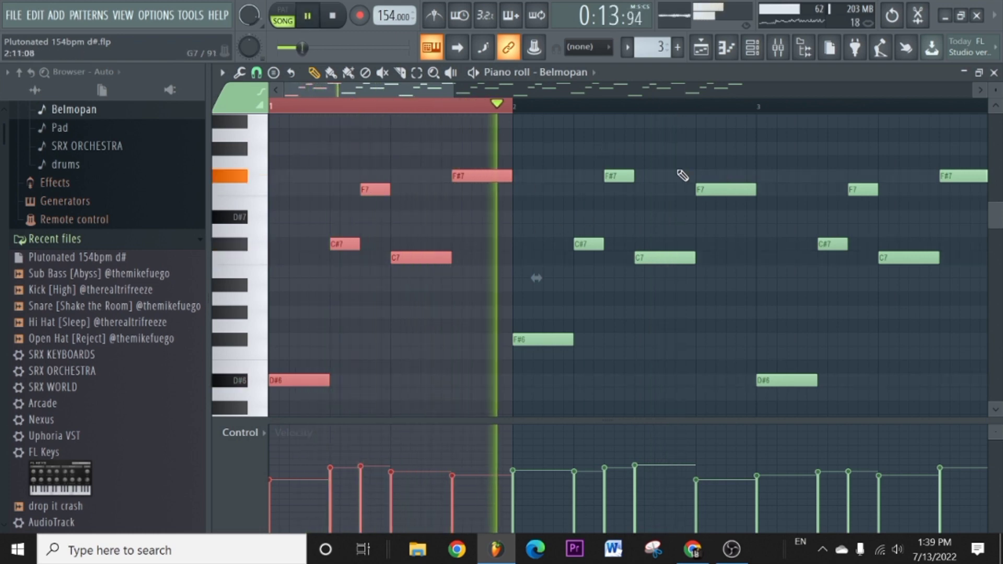
Stop playback, duplicate bar 1's Belmopan notes into bar 2 and raise the copy three semitones so it starts on F#6.
key("space")
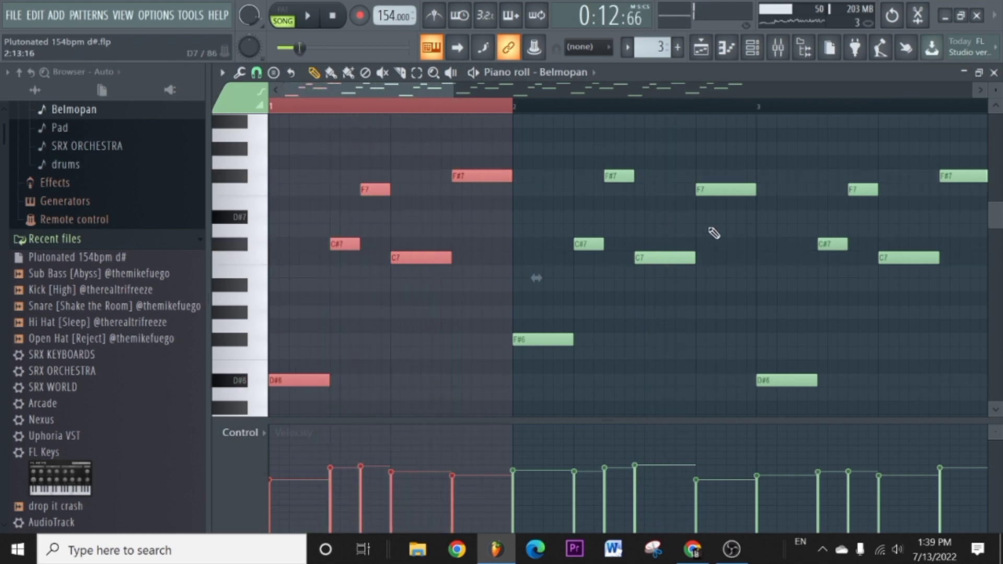
key("ctrl+Right")
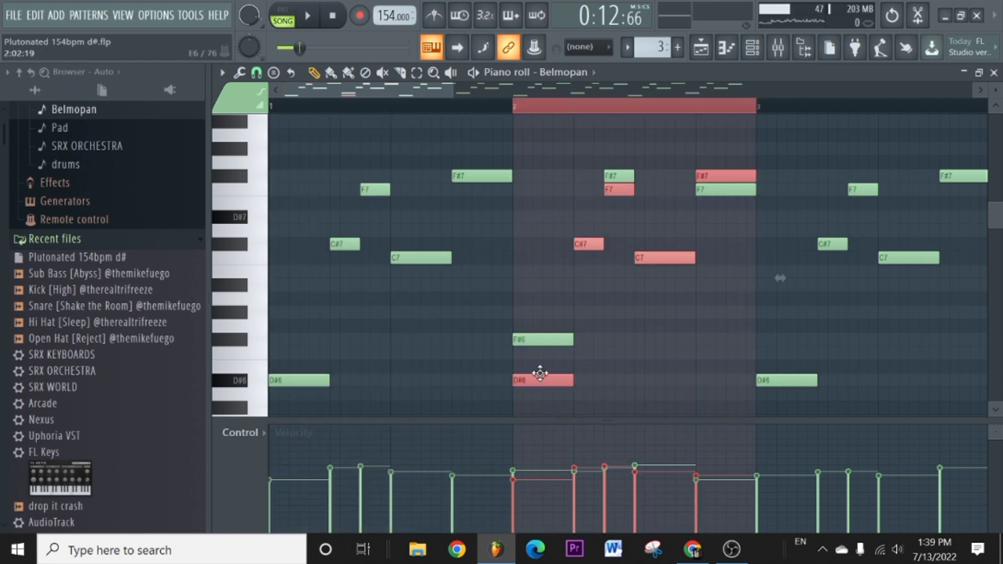
left_click_drag(540, 373, 537, 335)
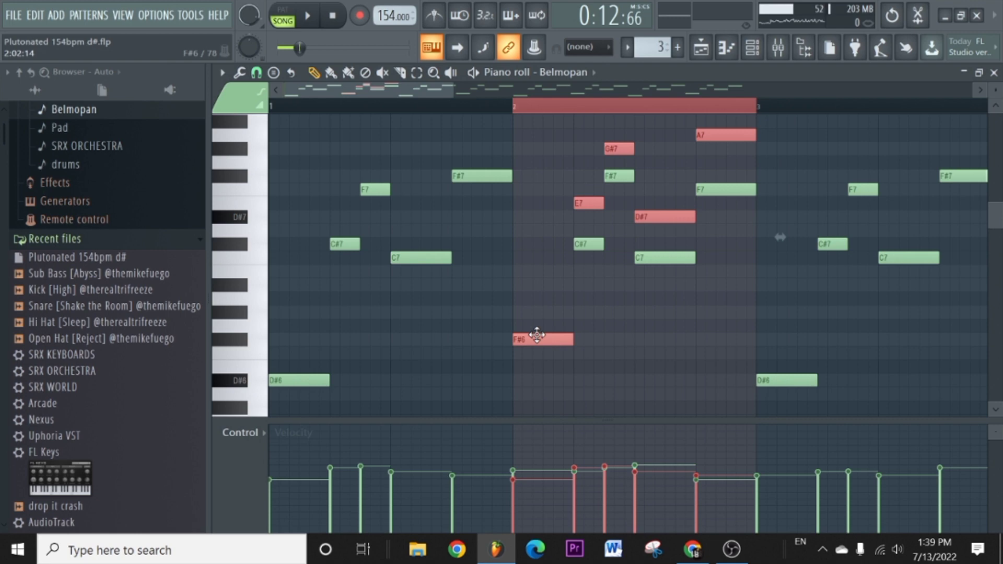
Delete the raised duplicate notes E7, G#7, D#7 and A7 from bar 2 and clear the time selection.
left_click(747, 310)
right_click(736, 316)
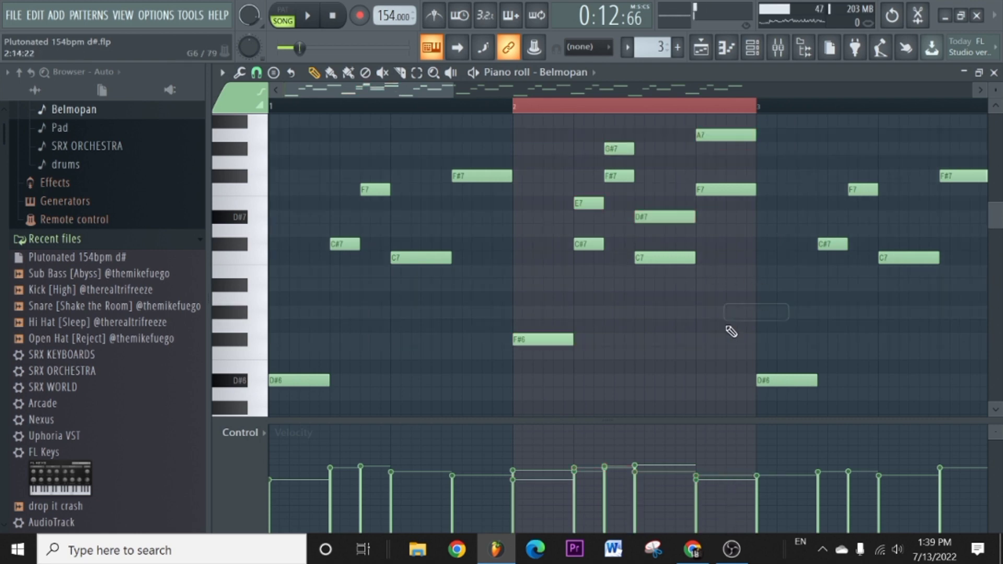
right_click(651, 220)
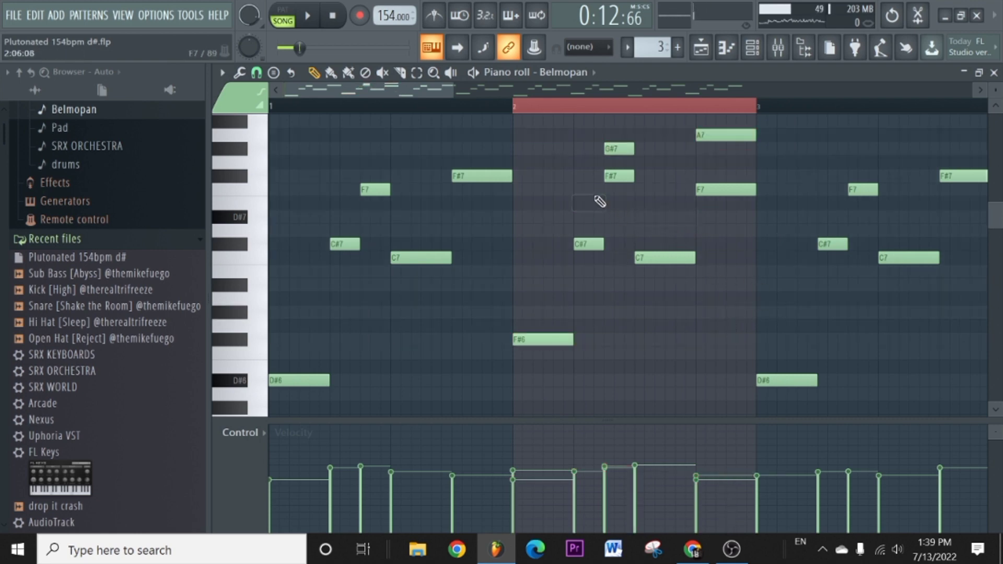
right_click(713, 137)
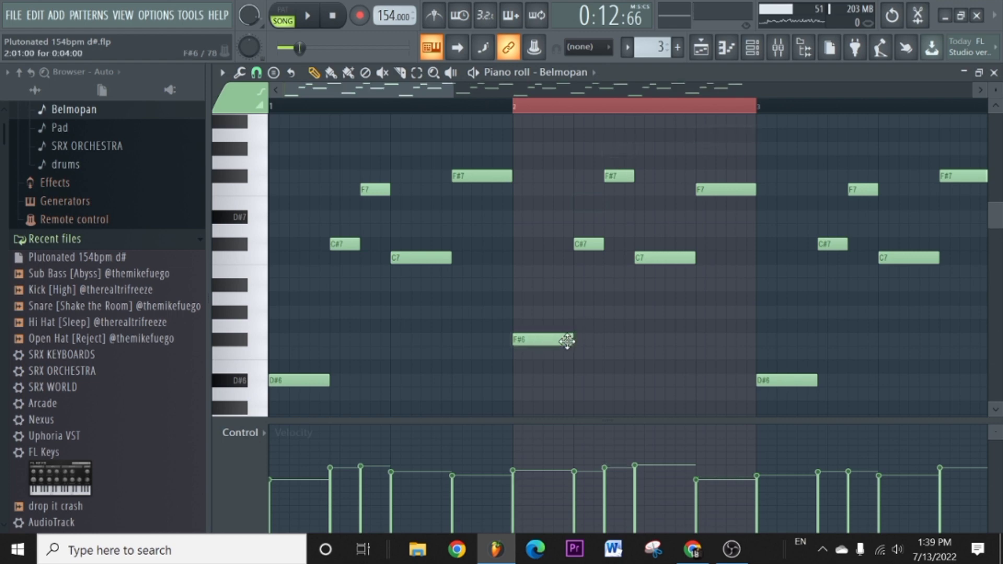
key("ctrl+d")
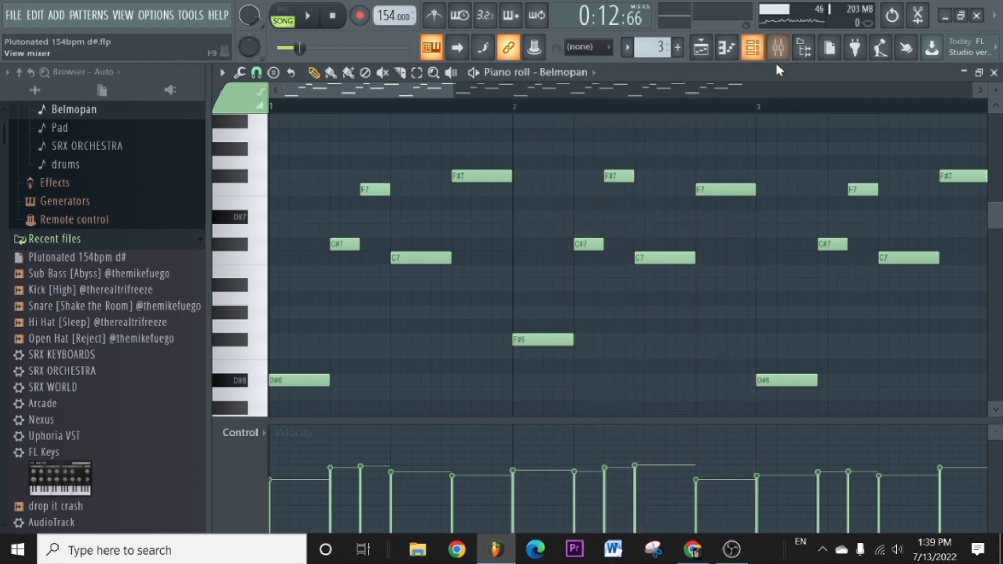
Examine the Belmopan mixer track's Fruity Chorus, Fruity Stereo Enhancer and PanCake2 effects.
scroll(761, 121, "down", 2)
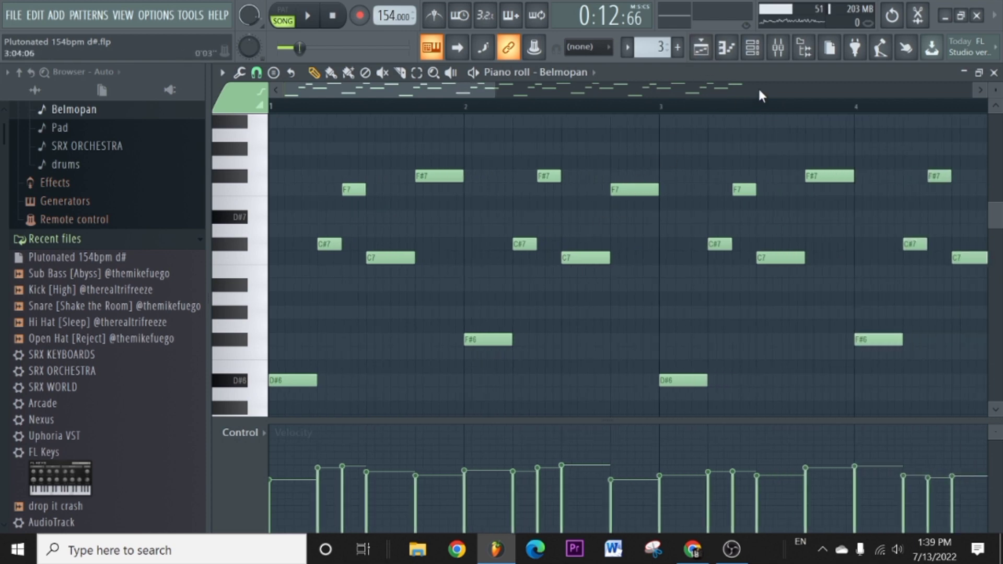
left_click(778, 48)
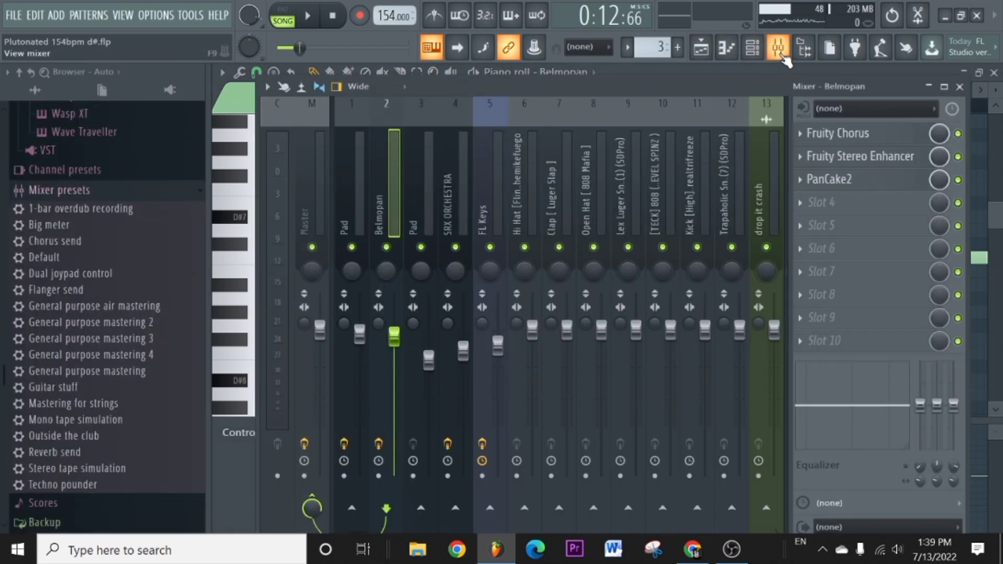
left_click(854, 142)
left_click_drag(584, 108, 562, 132)
left_click(867, 156)
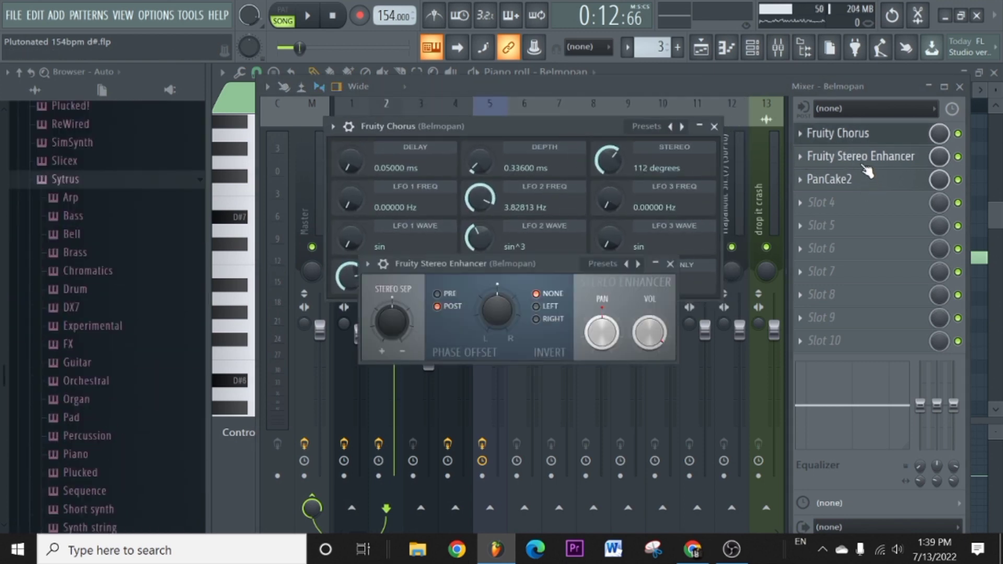
left_click_drag(531, 269, 528, 231)
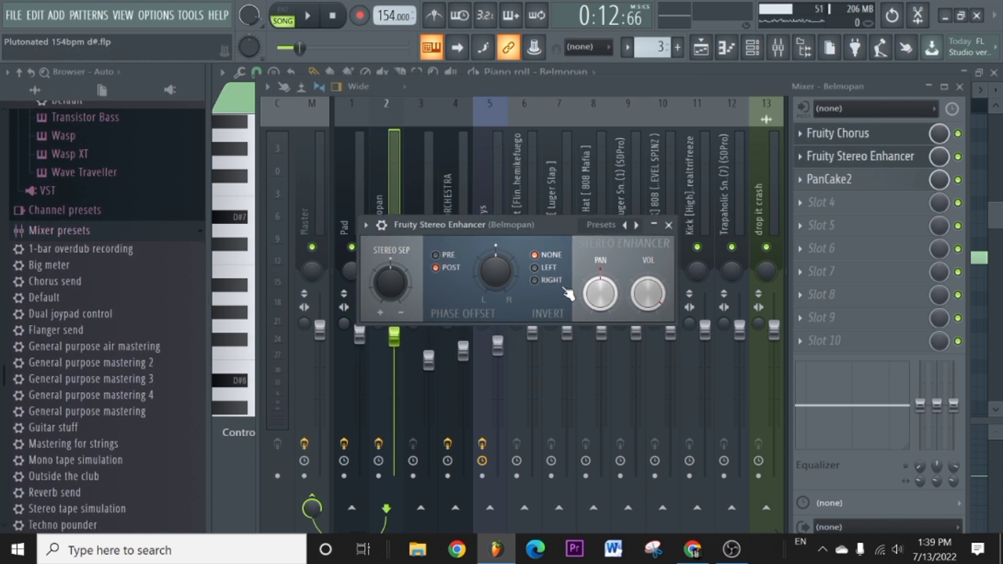
left_click(867, 180)
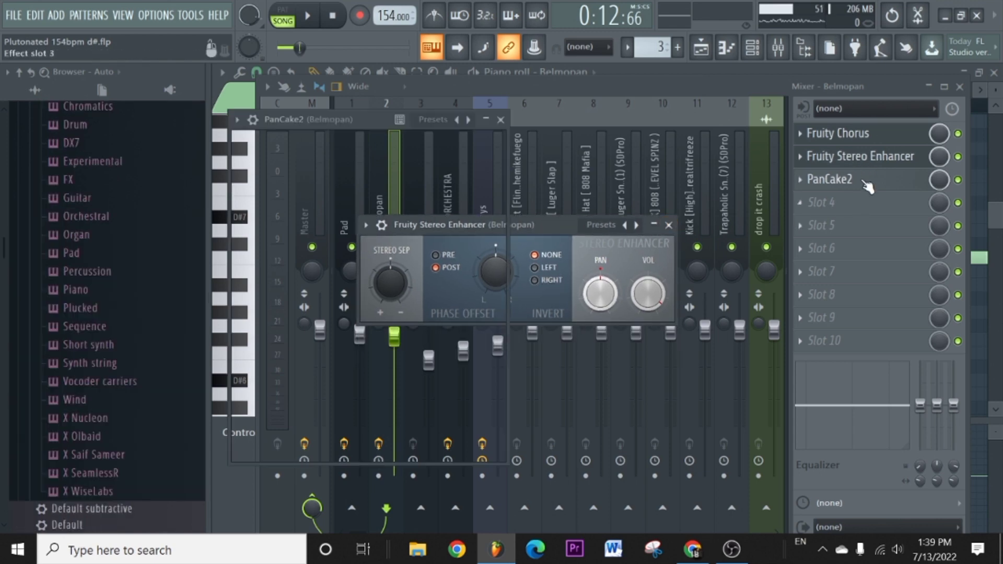
left_click_drag(368, 118, 406, 120)
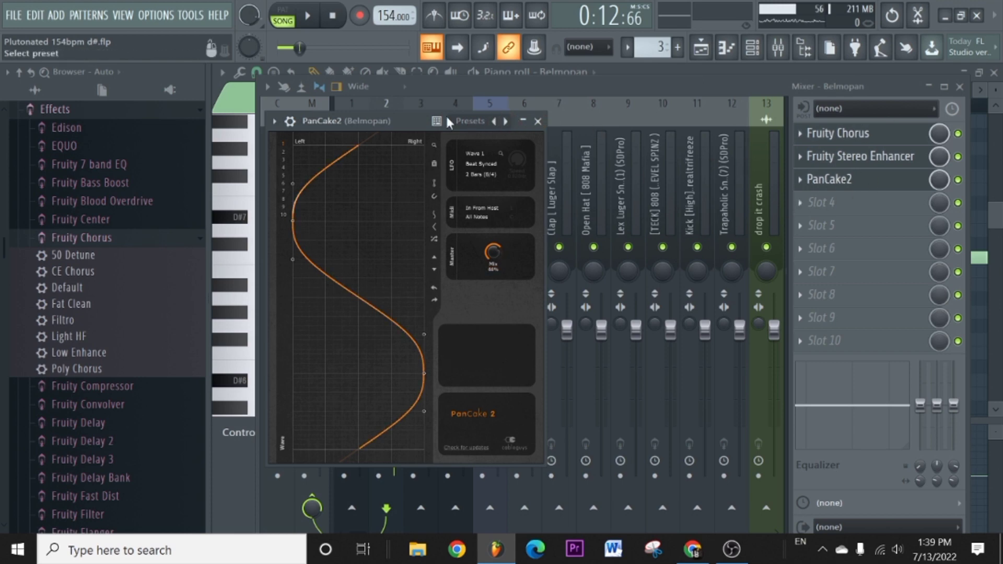
left_click_drag(400, 113, 382, 209)
Solo Track 3 with the Belmopan melody in the playlist, play it and stop playback.
key("space")
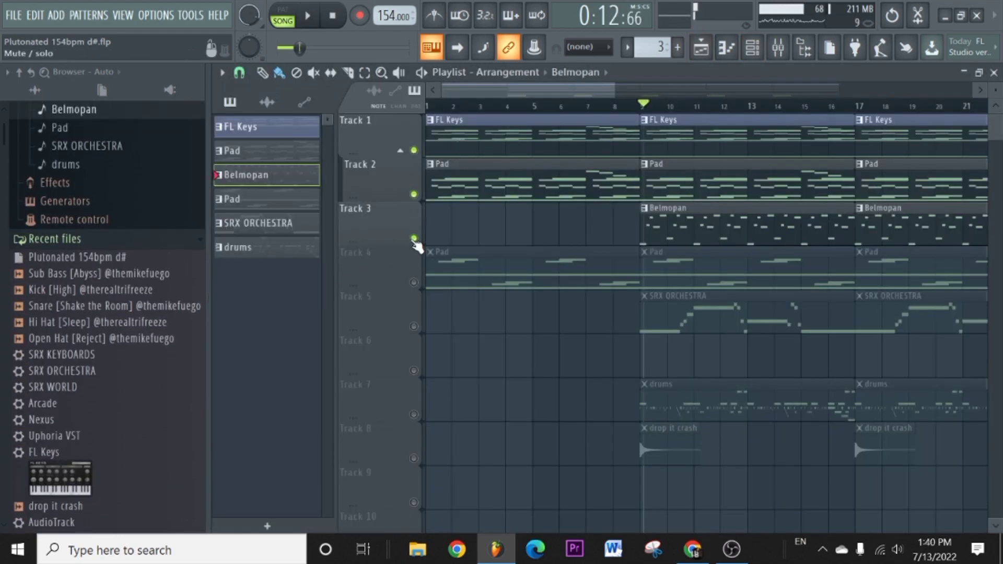
right_click(413, 239)
key("space")
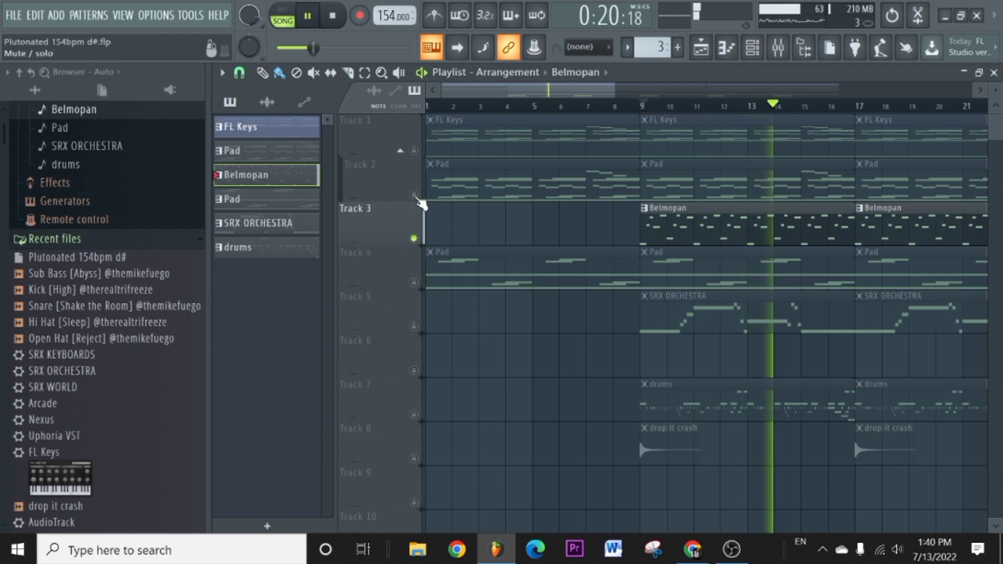
key("space")
Switch off Track 3, enable the Pad on Track 4 and open its pattern in the piano roll.
left_click(413, 240)
left_click(414, 285)
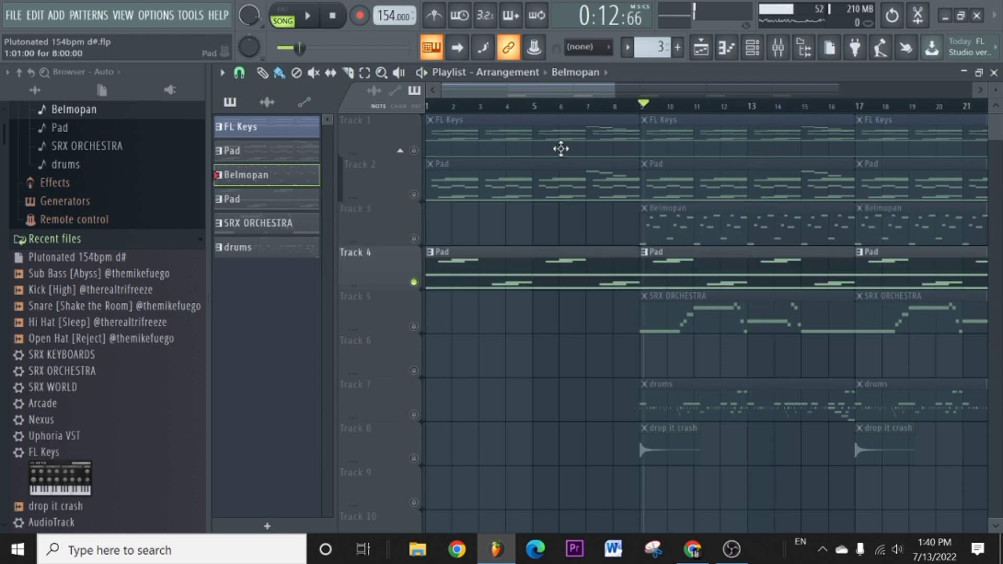
scroll(673, 112, "up", 4)
double_click(654, 261)
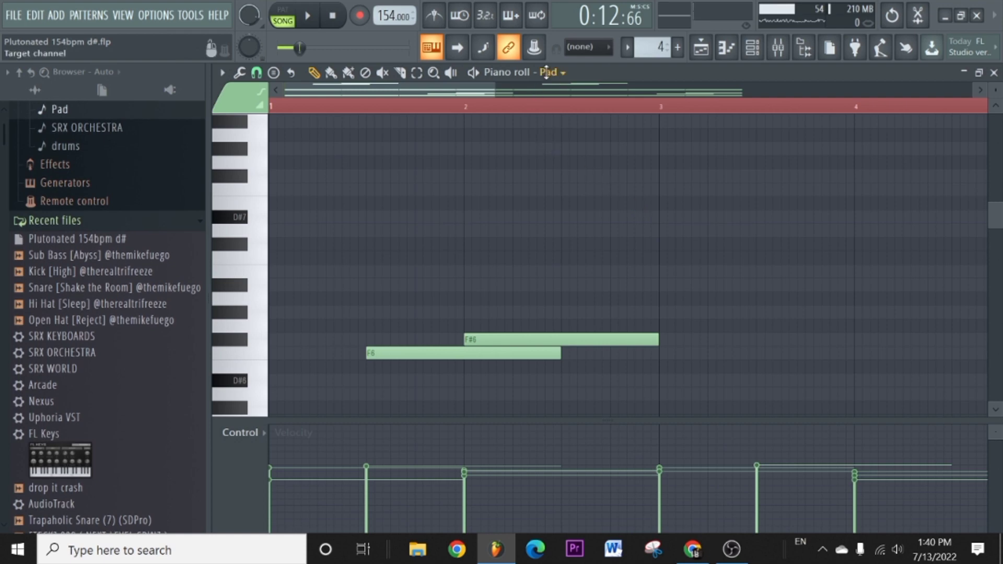
View the Pad's Uphoria instrument, close it, and examine the whole eight-bar melody, auditioning the D#5 key.
left_click(546, 72)
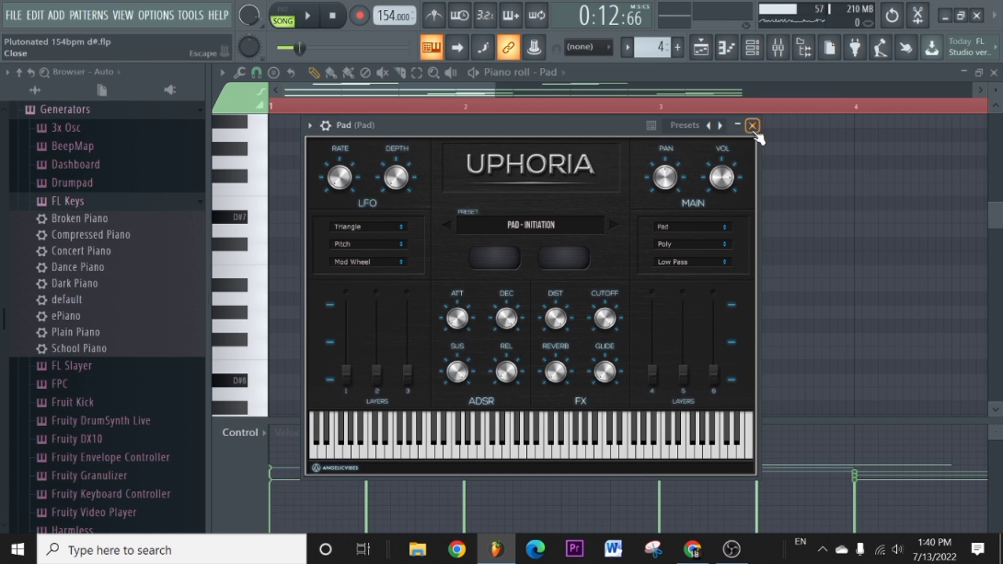
left_click(752, 126)
scroll(592, 107, "down", 4)
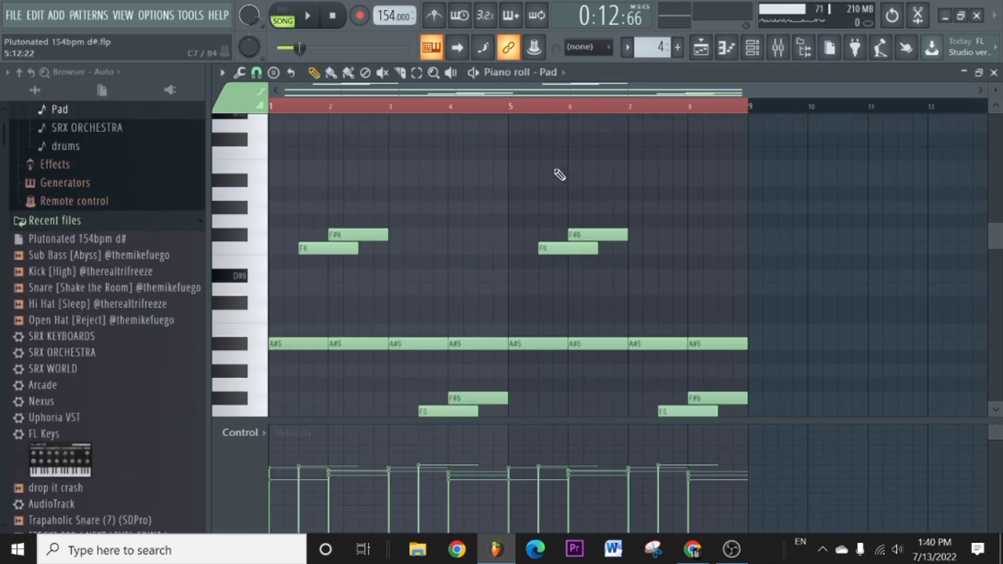
scroll(388, 316, "down", 5)
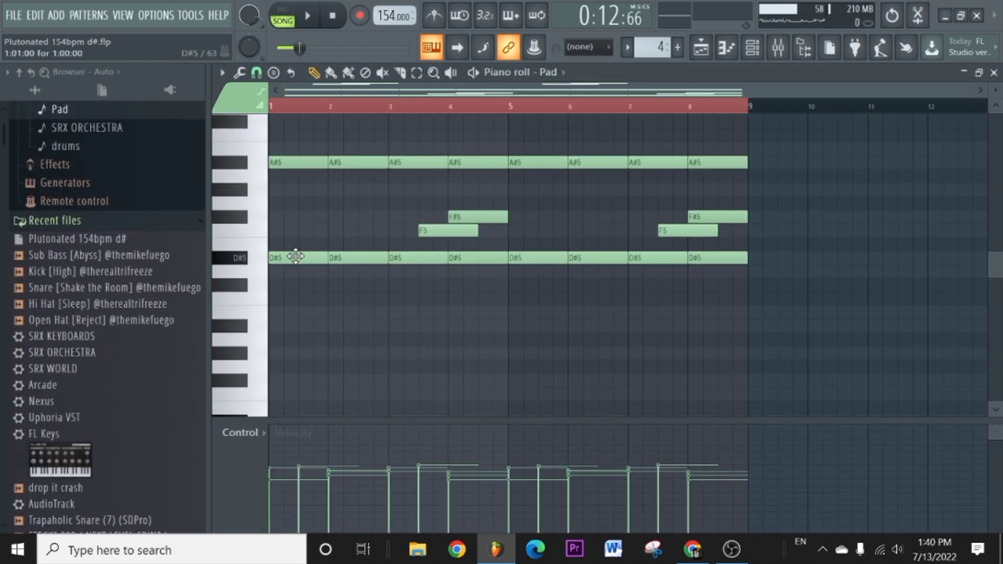
left_click(254, 255)
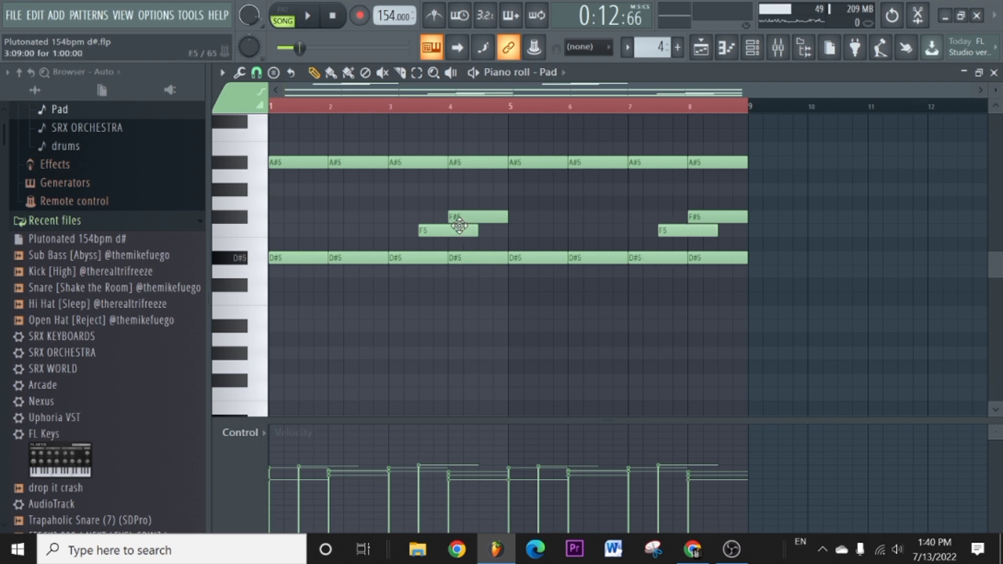
Highlight the F5 and F#5 note pairs in bars 3–4 and 7–8 of the Pad melody and briefly play its opening.
scroll(679, 184, "up", 3)
scroll(574, 220, "down", 5)
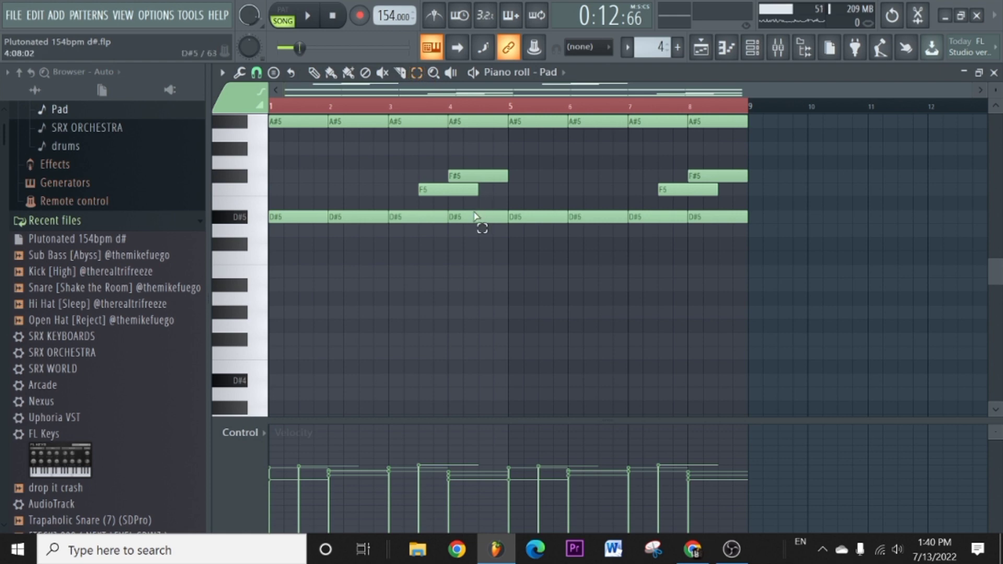
left_click_drag(476, 217, 436, 157)
left_click_drag(735, 199, 675, 167)
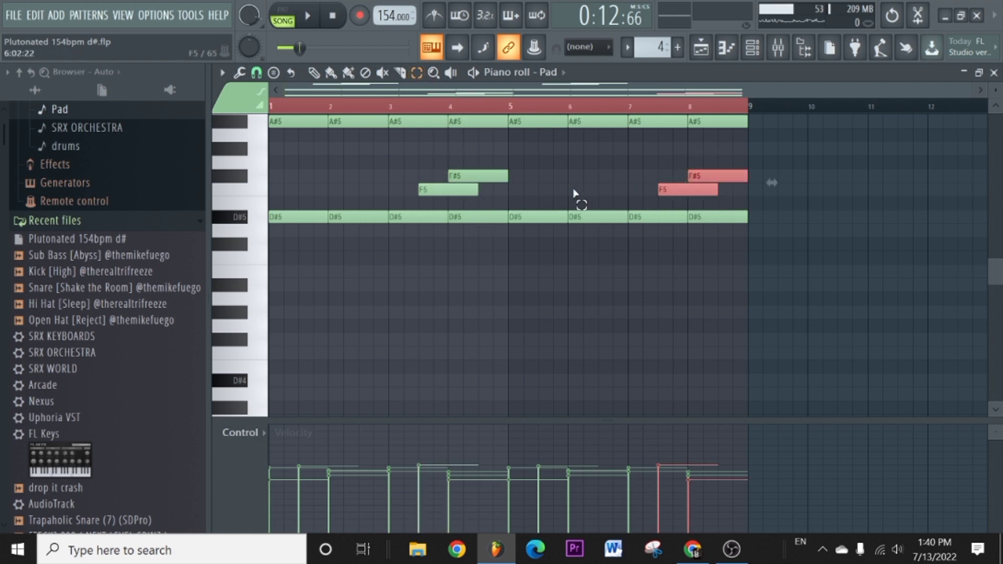
left_click_drag(481, 197, 432, 168)
left_click_drag(727, 197, 708, 183)
scroll(525, 205, "up", 3)
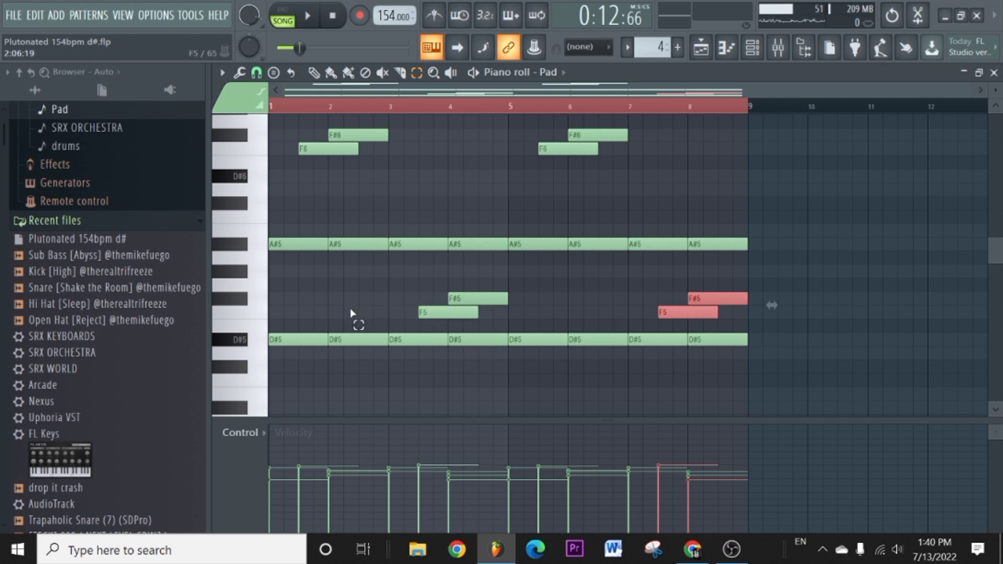
key("space")
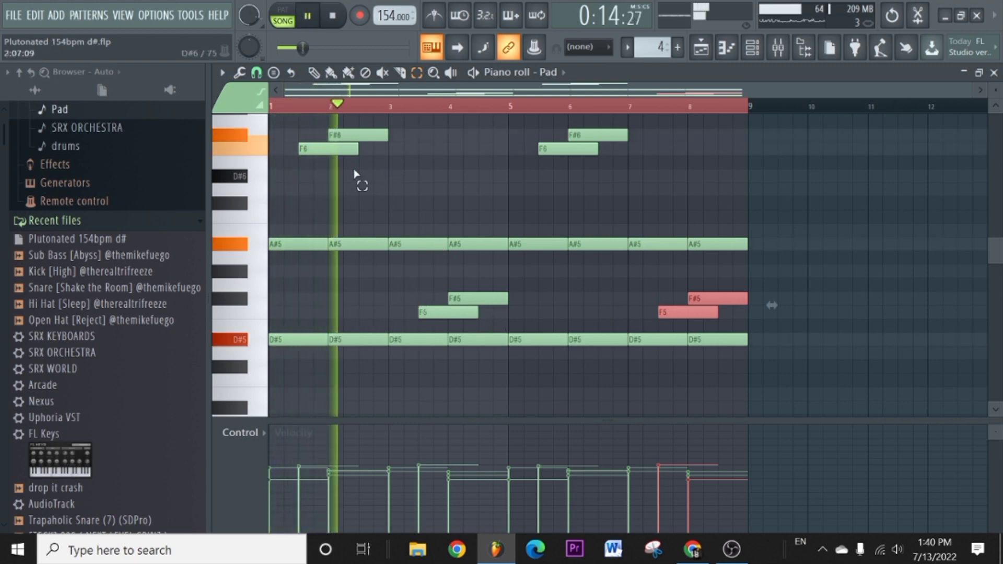
key("space")
Lower the F6 and F#6 notes in bars 1–2 and 5–6 of the Pad melody by one octave and play the result.
left_click_drag(371, 155, 315, 117)
key("space")
left_click_drag(659, 168, 277, 115)
key("space")
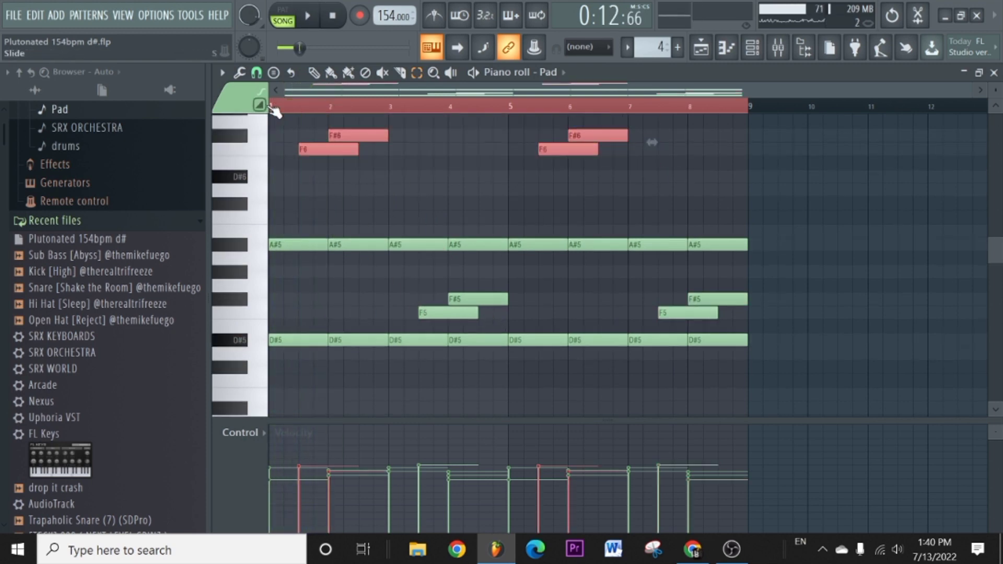
key("ctrl+Down")
key("space")
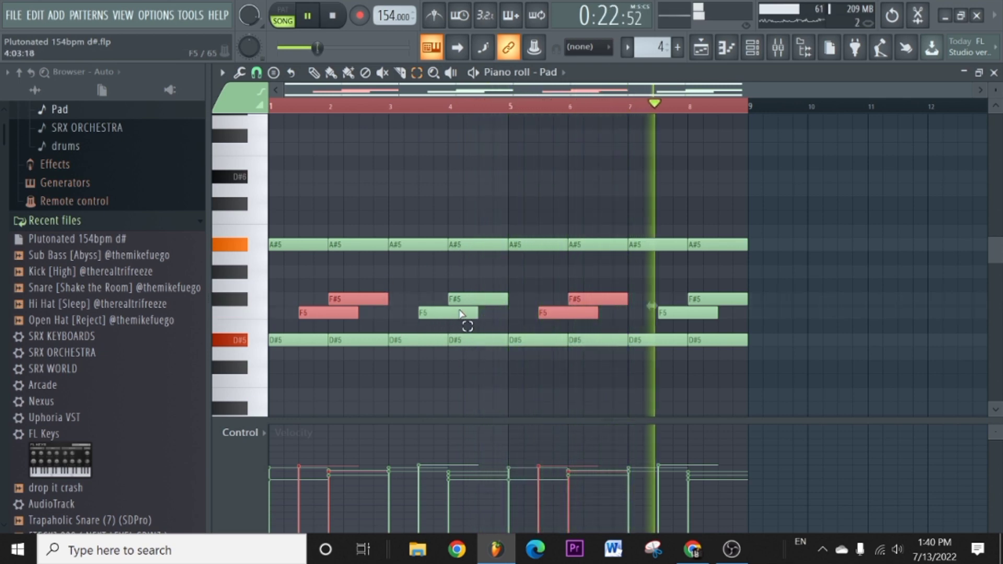
key("space")
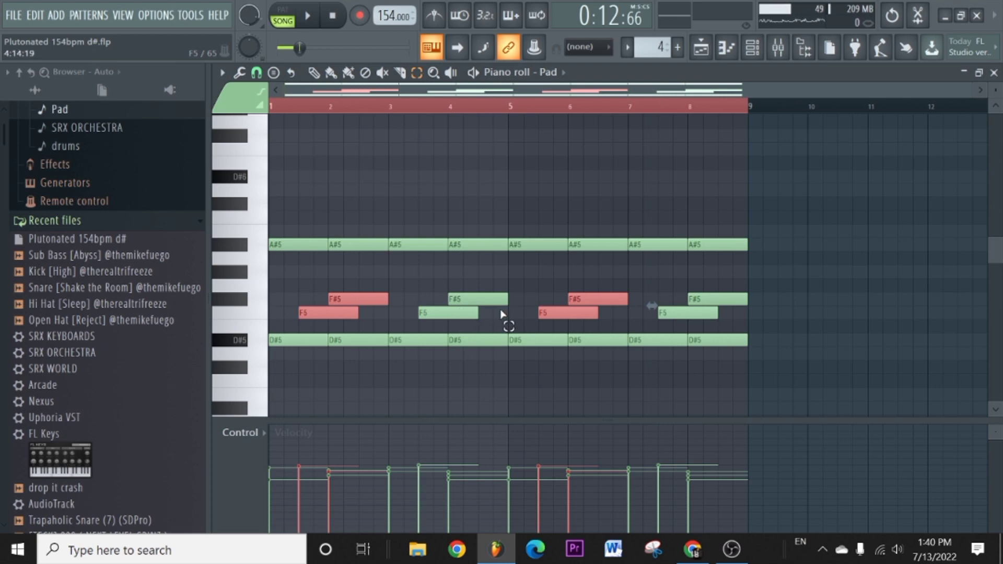
Raise the F5 and F#5 notes in bars 1–2 and 5–6 back up one octave and play the Pad melody.
left_click_drag(369, 317, 315, 293)
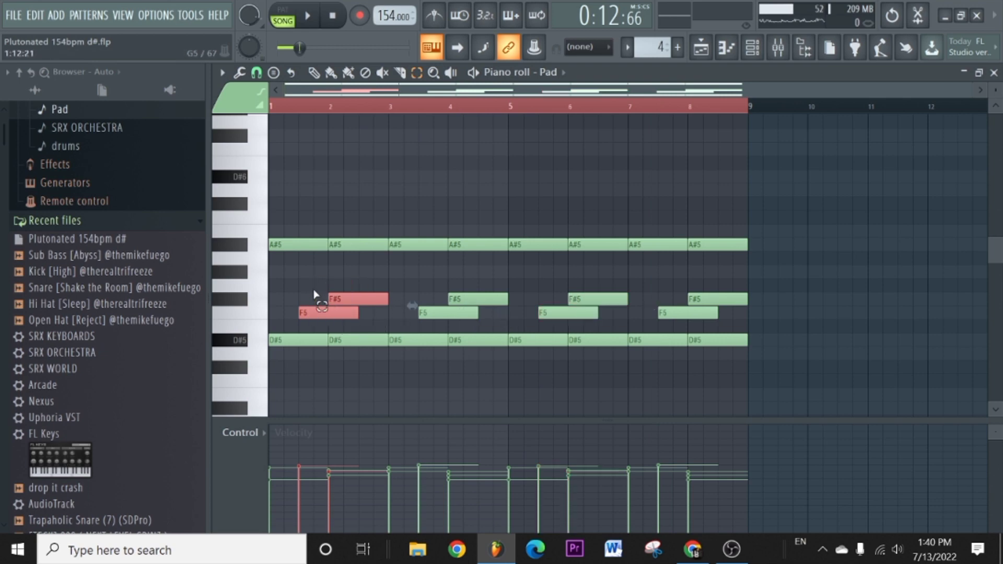
left_click_drag(611, 318, 548, 281)
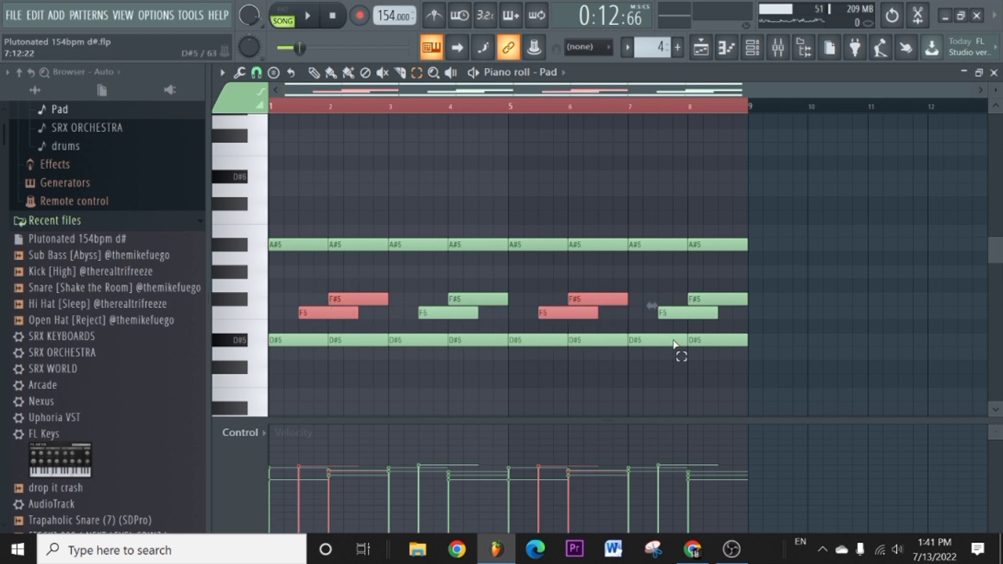
key("ctrl+Up")
key("space")
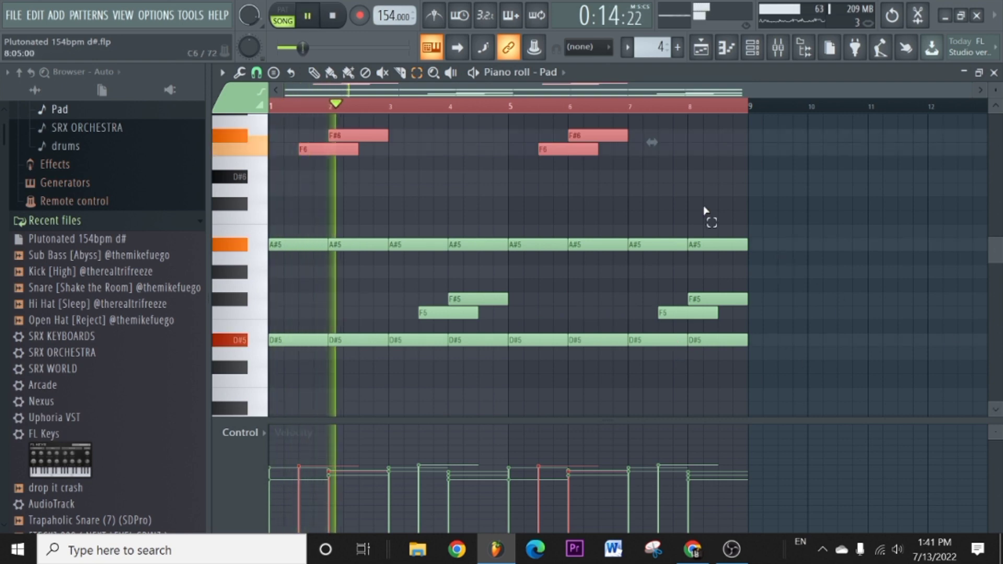
View the channel rack and the Pad's mixer track with its effect slots while the melody plays.
left_click(762, 55)
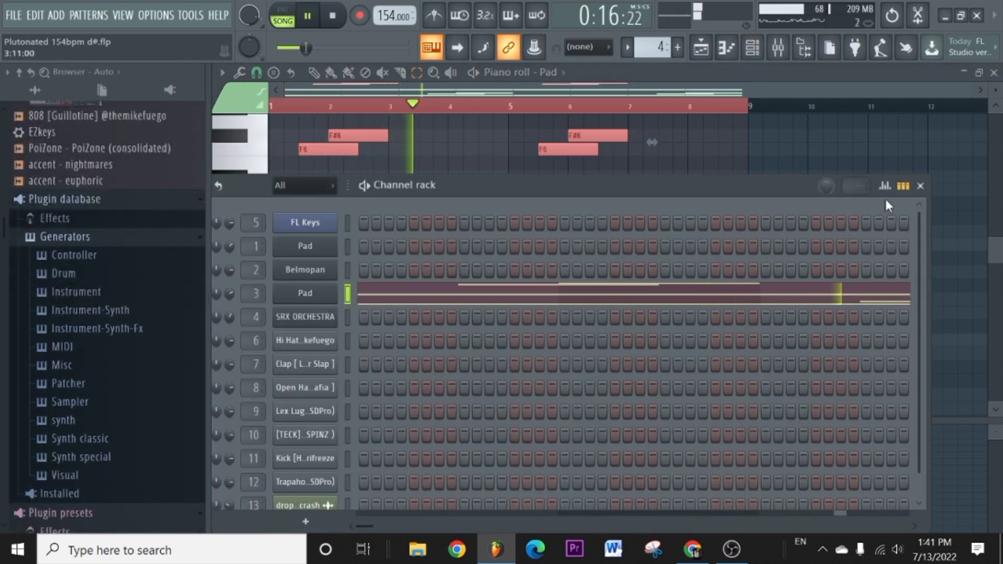
left_click_drag(754, 182, 731, 182)
left_click(897, 190)
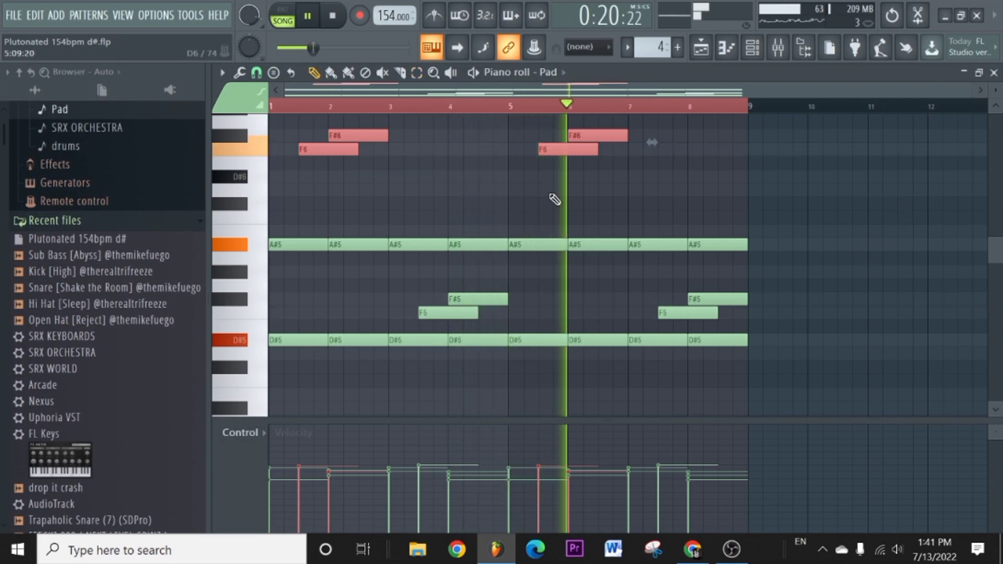
left_click(805, 48)
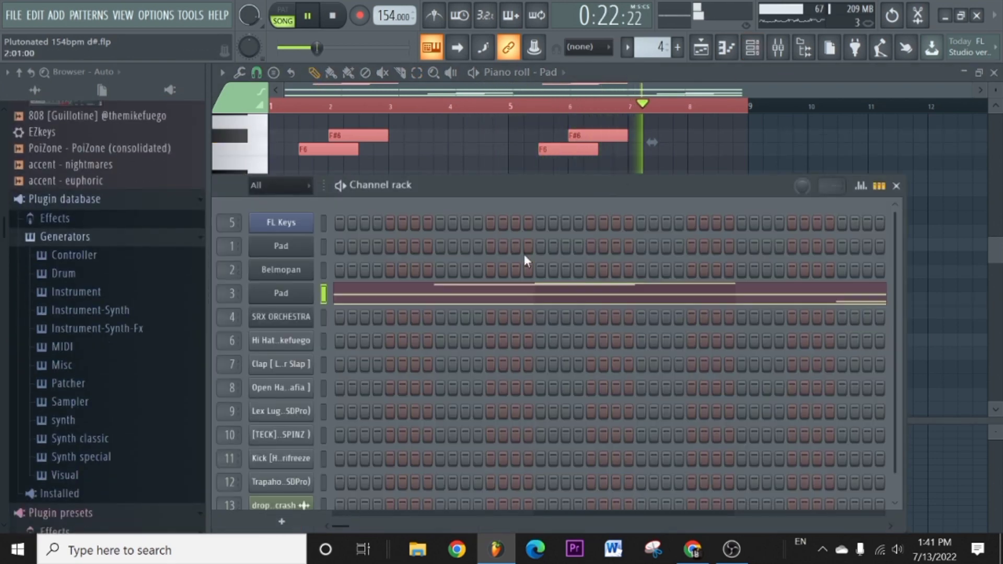
key("F9")
key("space")
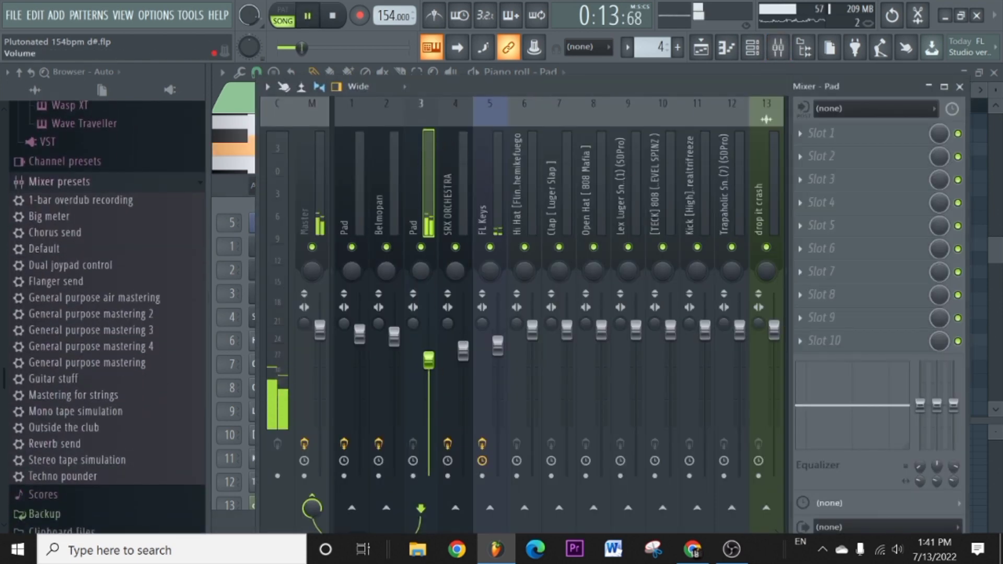
Unmute tracks 1–3 in the playlist and play the FL Keys, Pad, Belmopan and second Pad melodies together from bar 9.
key("space")
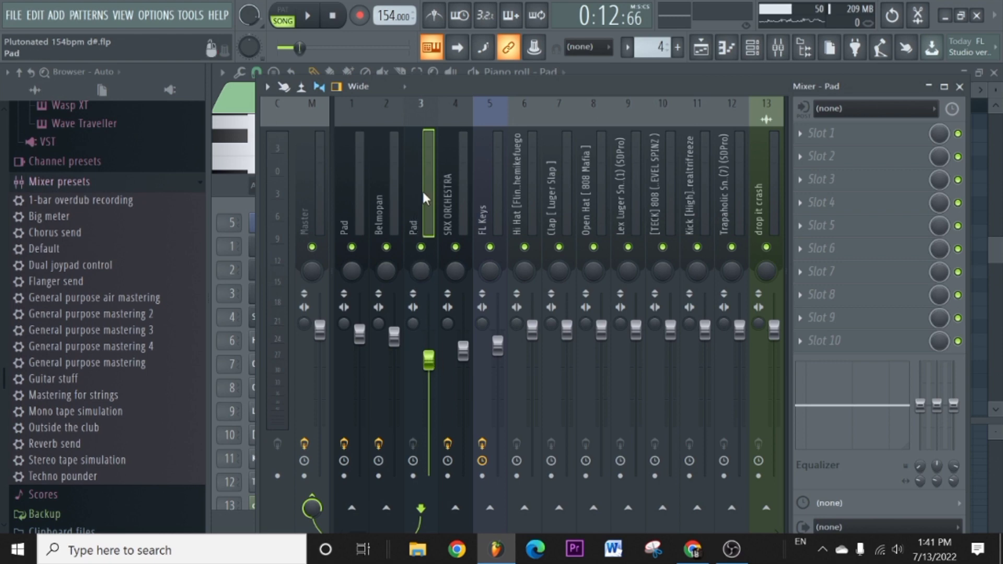
left_click(703, 47)
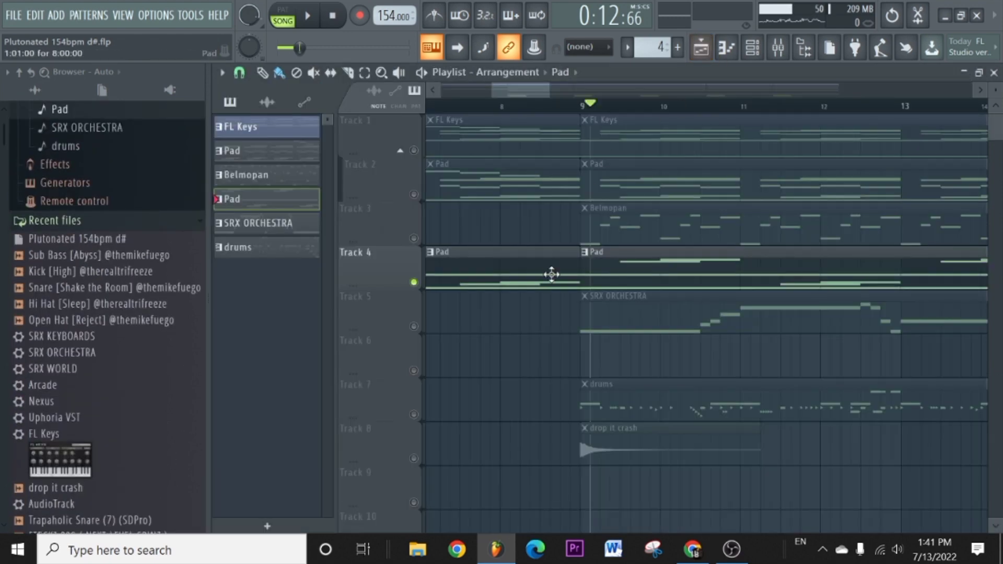
left_click_drag(418, 239, 416, 159)
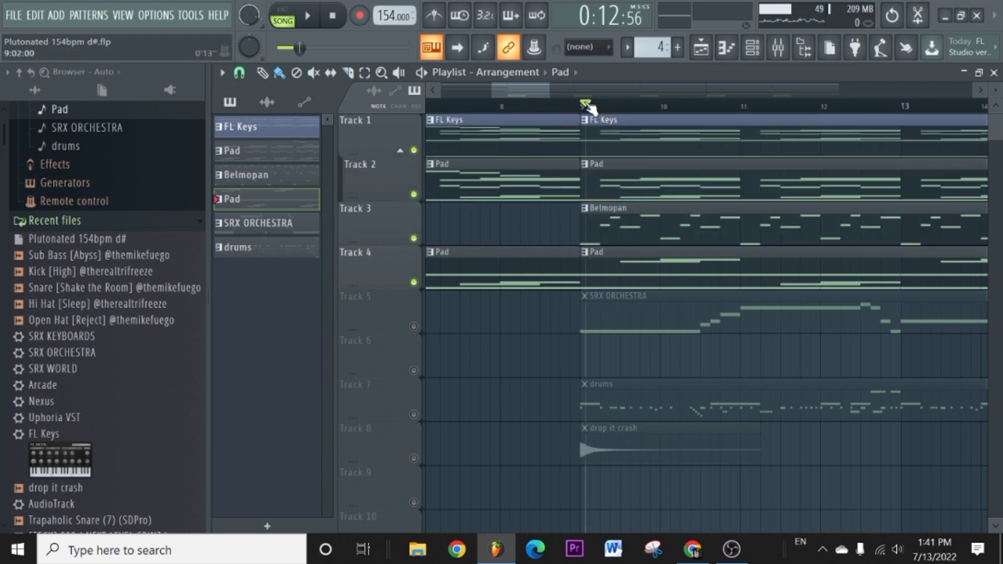
key("space")
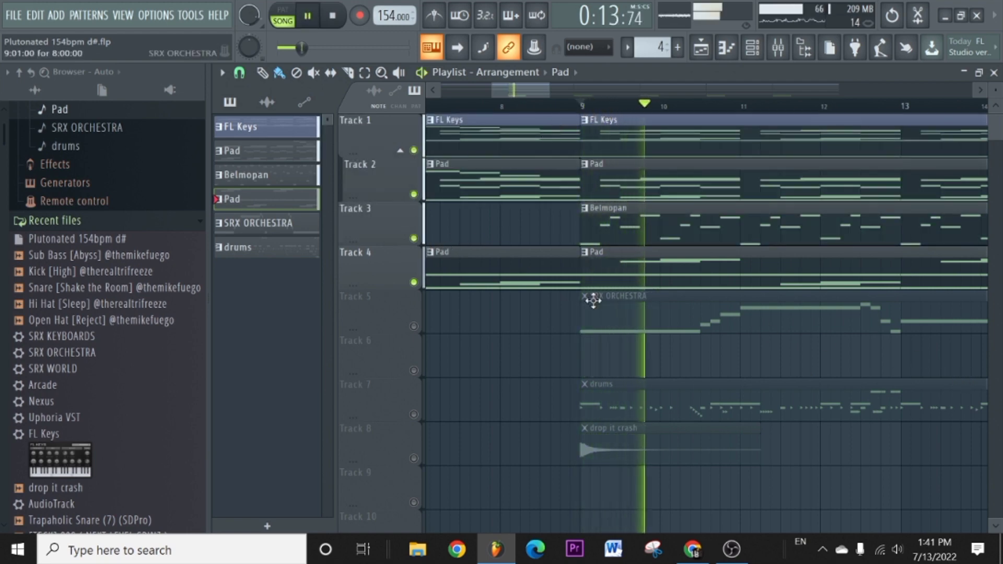
scroll(669, 122, "down", 3)
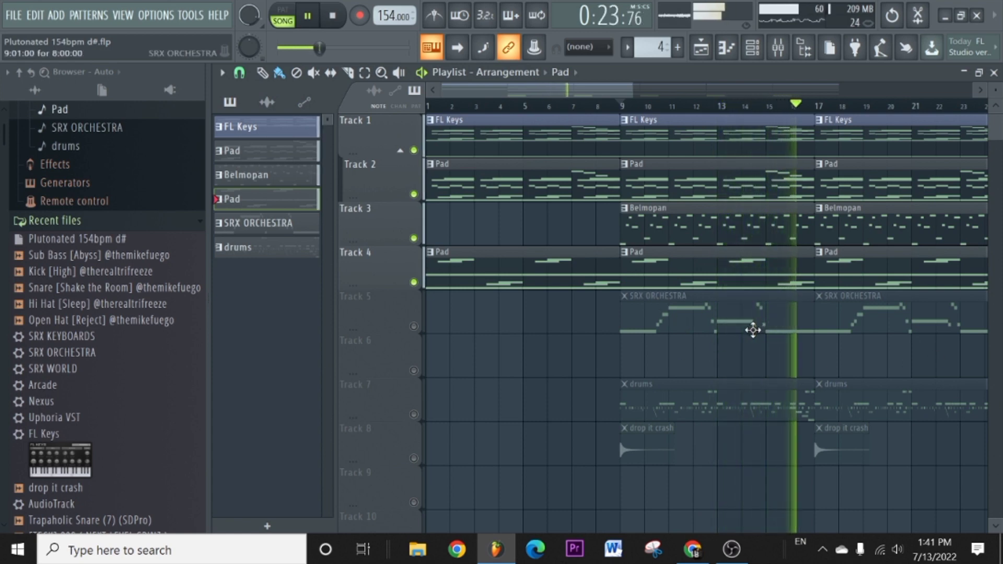
key("space")
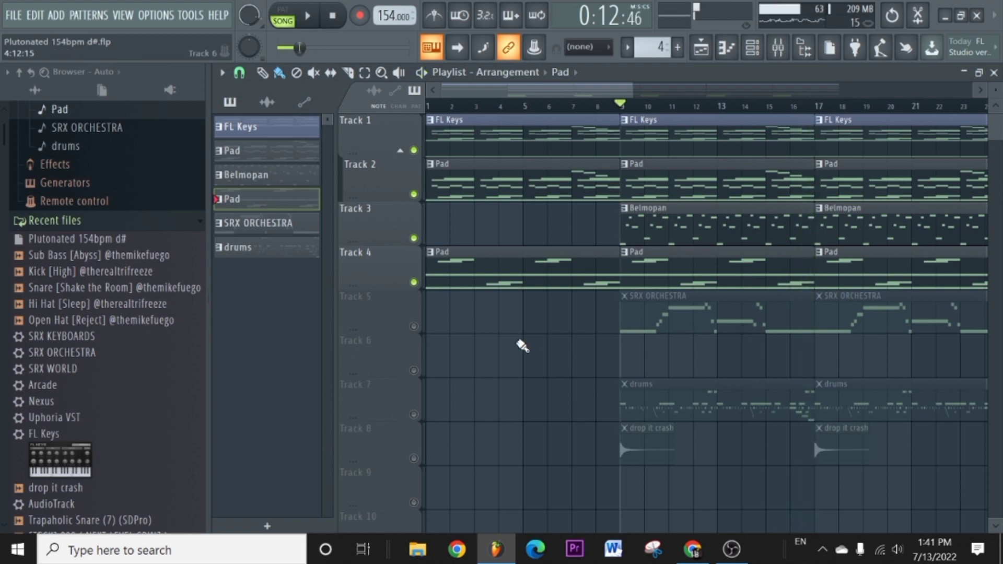
Solo the SRX ORCHESTRA track and play its melody in the piano roll.
scroll(476, 112, "up", 4)
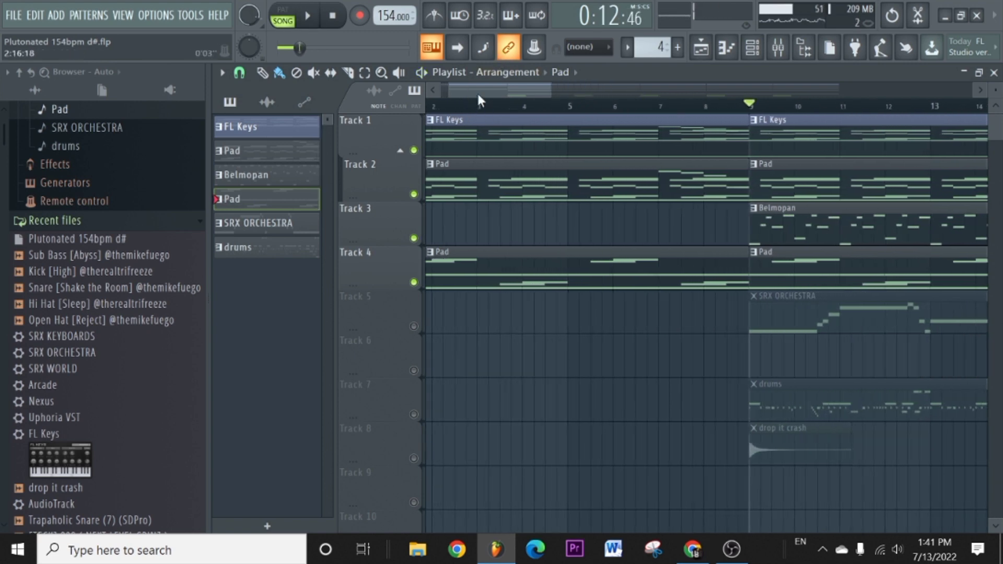
scroll(440, 89, "up", 1)
scroll(488, 114, "down", 5)
scroll(488, 114, "down", 3)
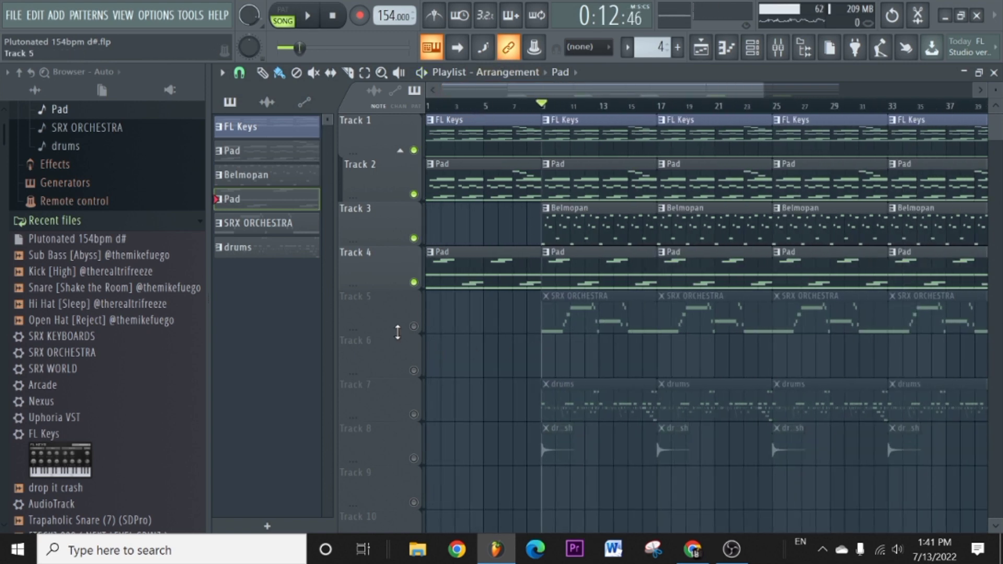
left_click(413, 328)
right_click(414, 328)
double_click(573, 312)
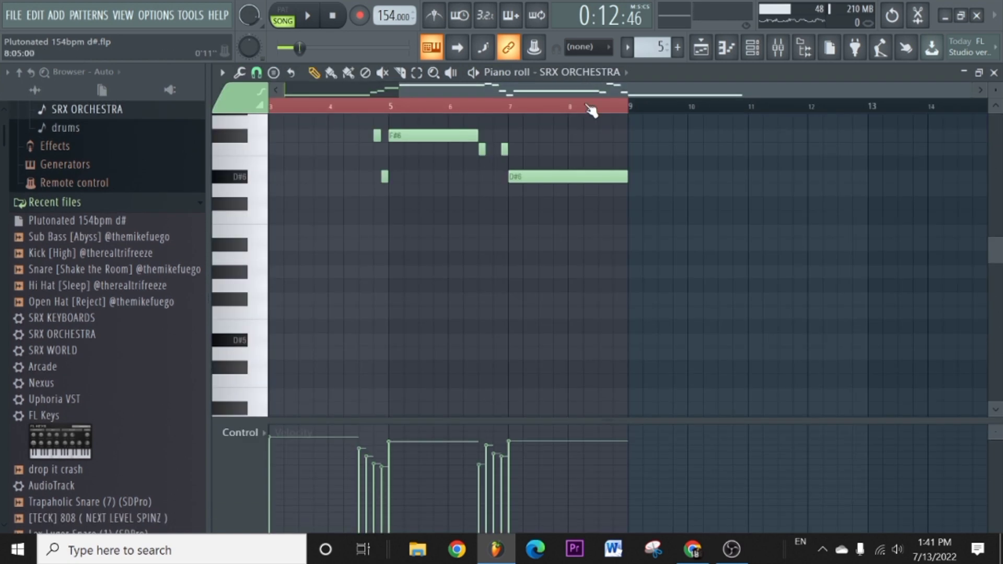
key("space")
scroll(715, 239, "up", 3)
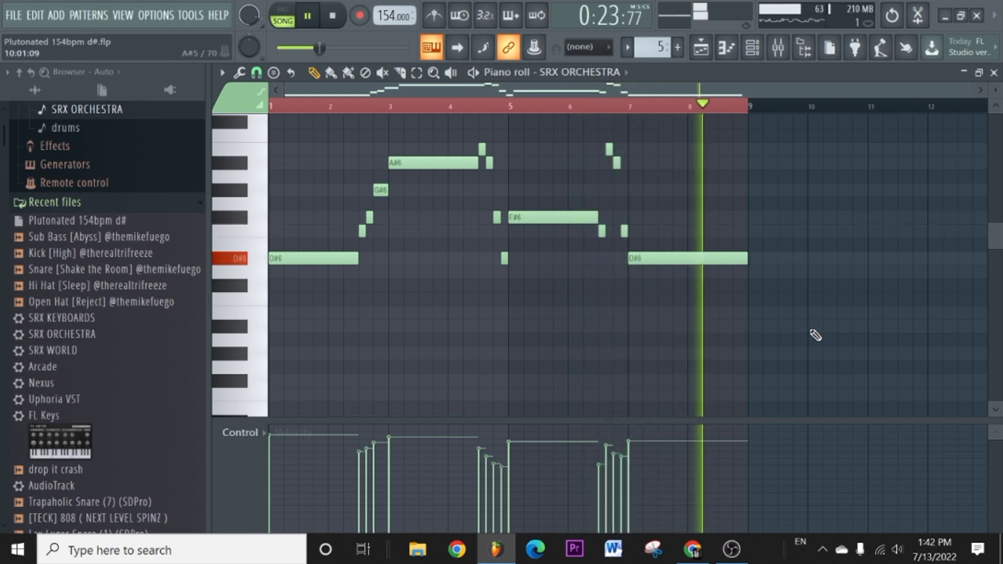
key("space")
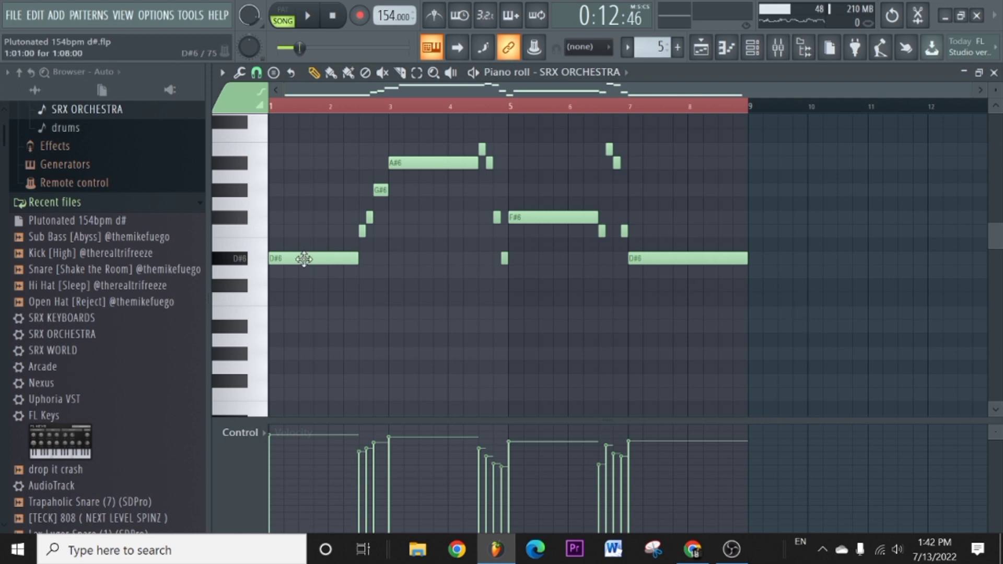
Examine the notes and velocities of the SRX ORCHESTRA melody over bars 1–8 and play it again.
scroll(341, 107, "up", 3)
left_click_drag(369, 92, 308, 102)
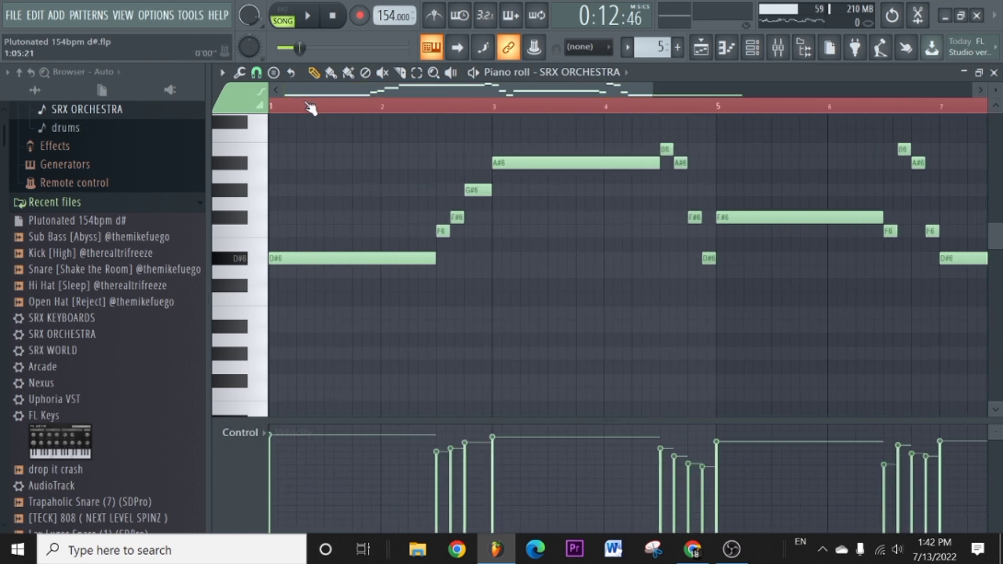
scroll(320, 105, "down", 2)
scroll(347, 188, "down", 3)
scroll(336, 284, "up", 2)
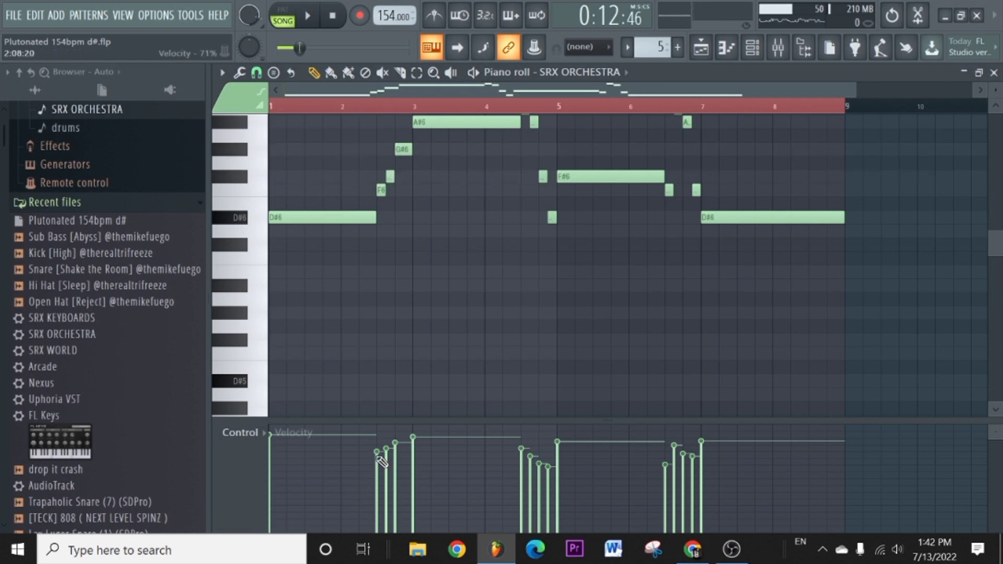
scroll(425, 314, "up", 3)
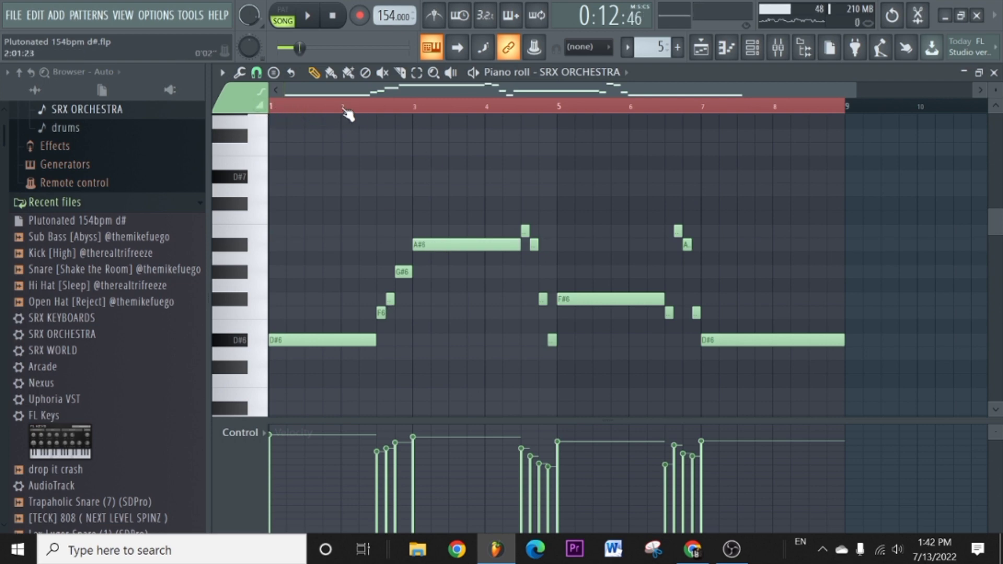
scroll(344, 110, "down", 2)
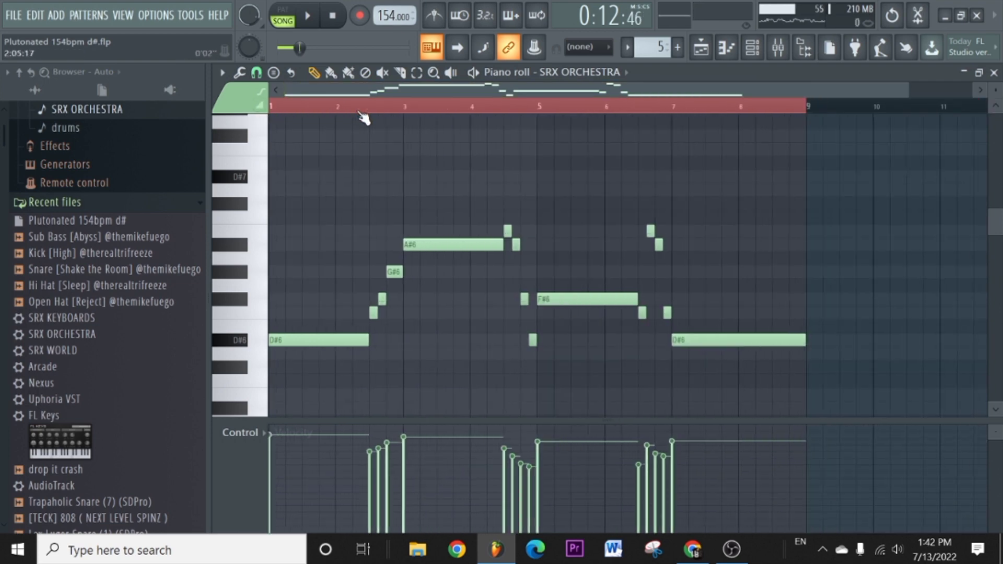
scroll(364, 117, "down", 1)
key("space")
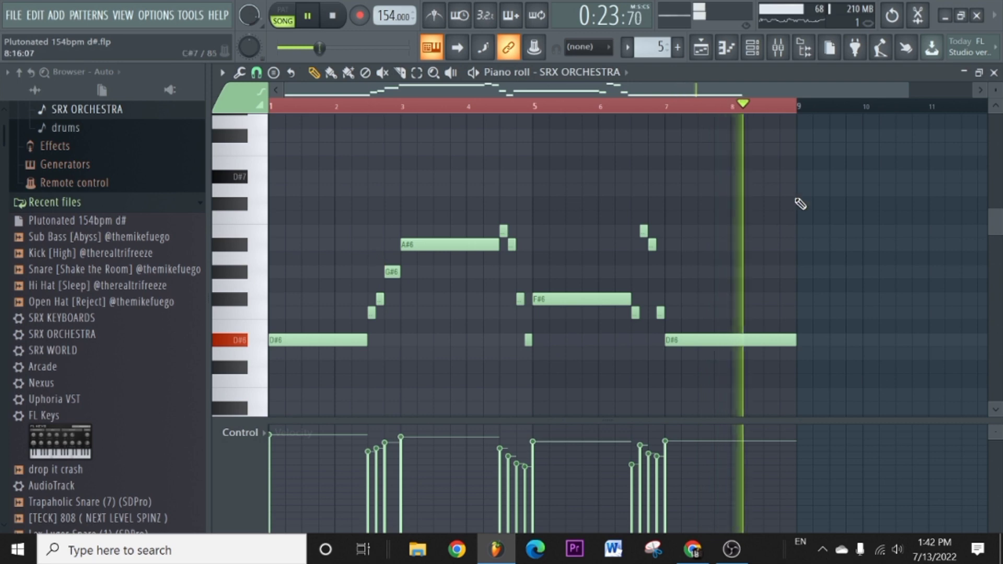
Inspect the Cymatics Space reverb and Fruity parametric EQ 2 on the SRX ORCHESTRA mixer track.
left_click(752, 48)
key("space")
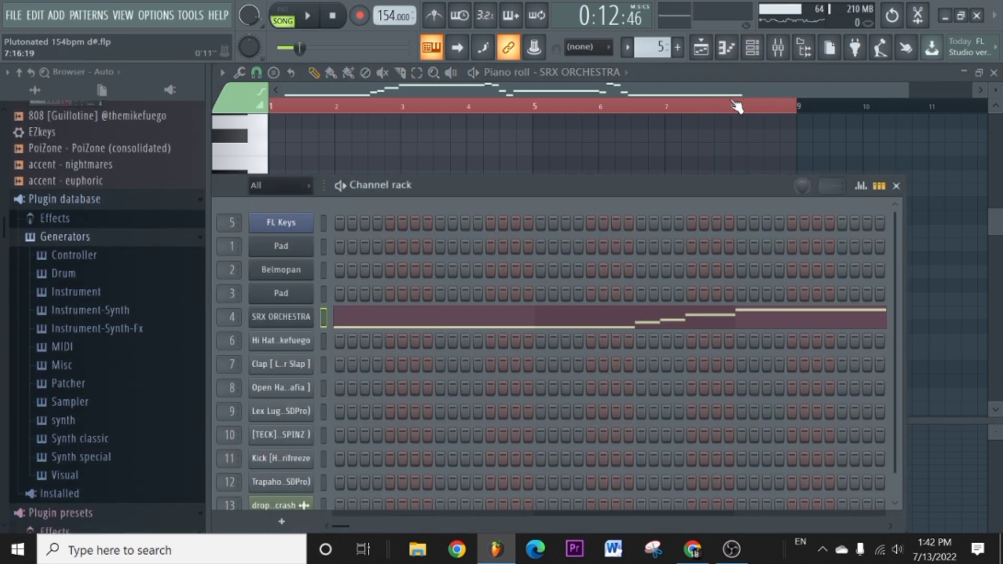
left_click(777, 48)
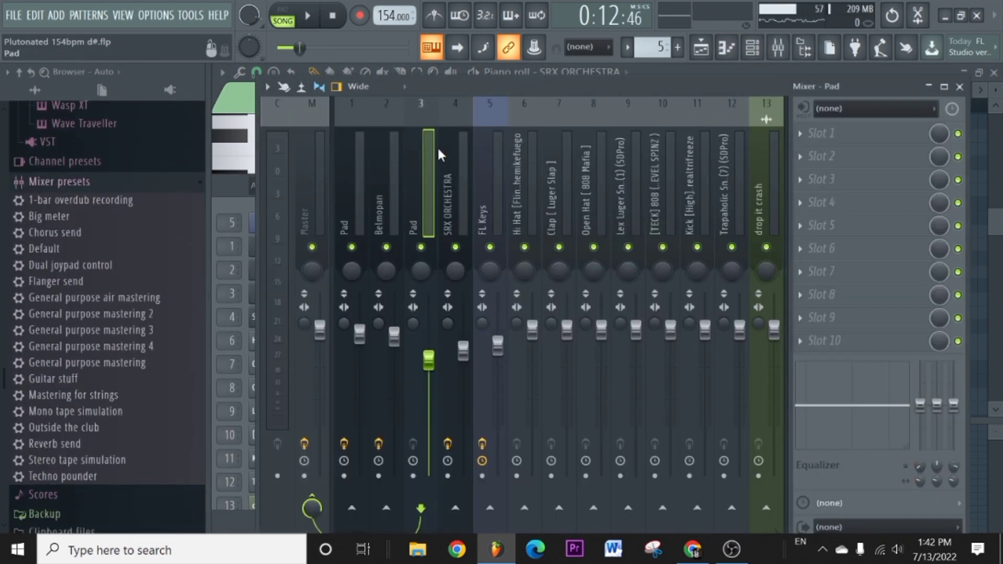
left_click(452, 159)
left_click(844, 137)
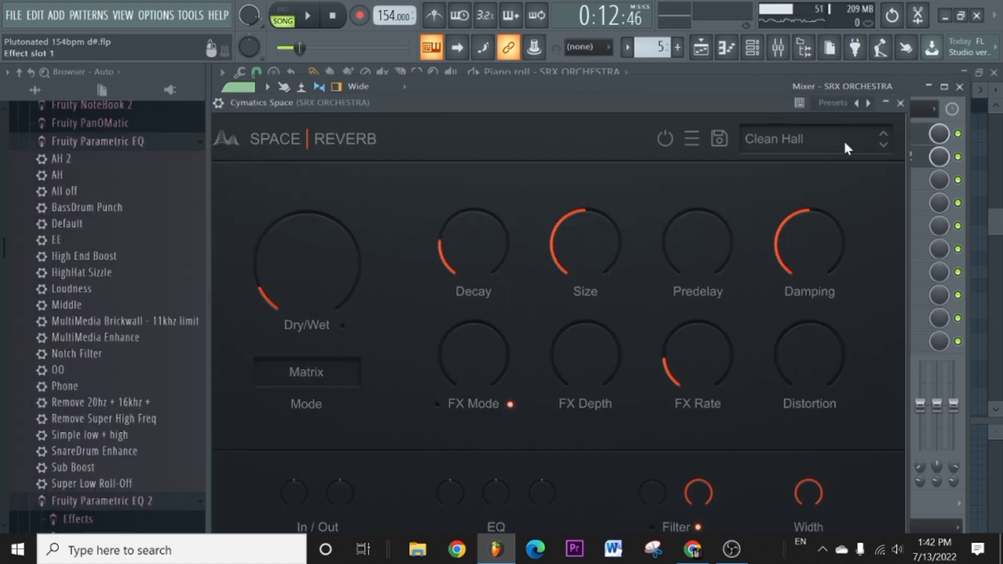
left_click_drag(618, 102, 627, 127)
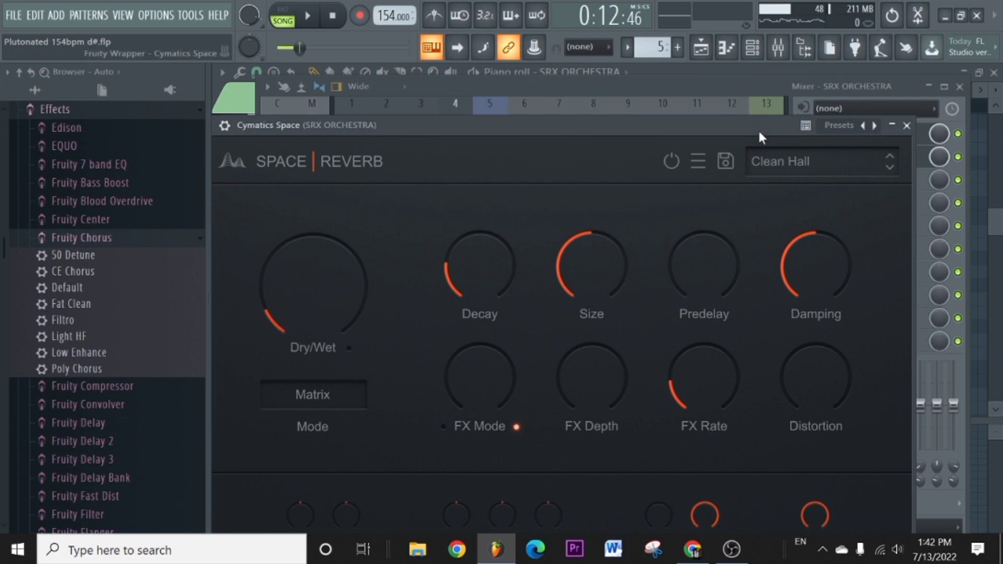
left_click_drag(759, 132, 738, 102)
left_click(888, 103)
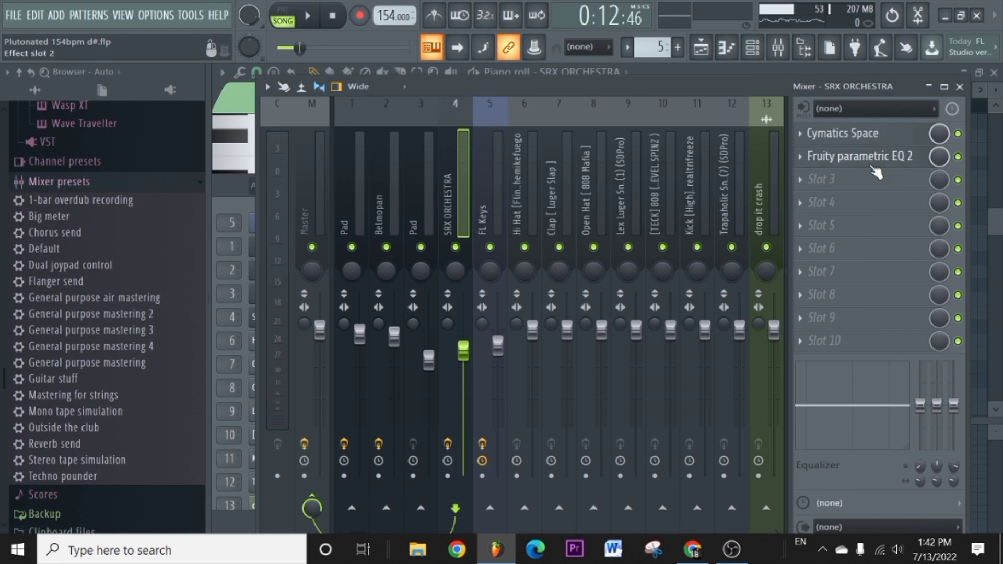
left_click(883, 157)
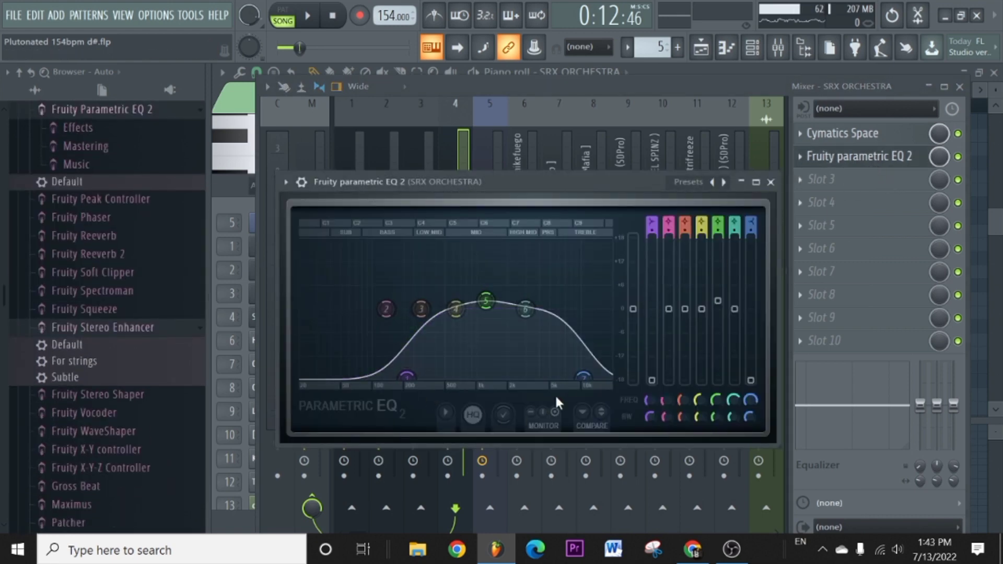
left_click(770, 182)
Unmute tracks 1–4 in the playlist and play all five melodies together from bar 9.
left_click(701, 48)
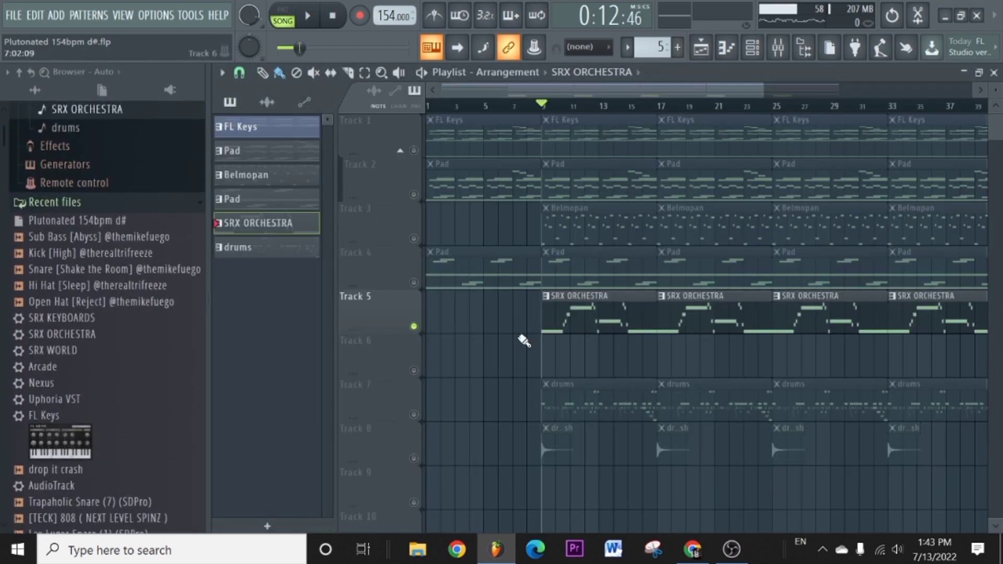
left_click(414, 282)
left_click(413, 238)
left_click(414, 195)
left_click(414, 150)
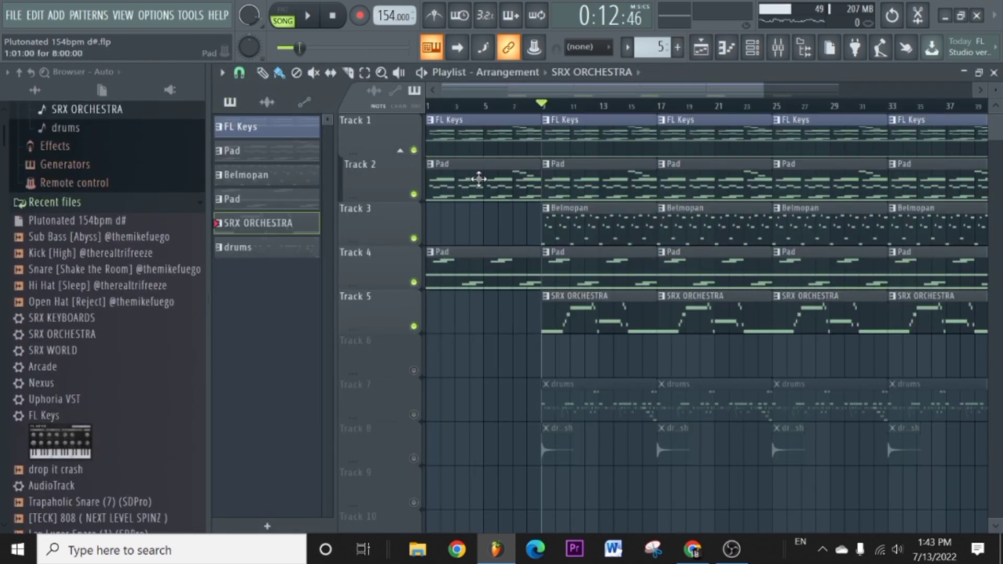
key("space")
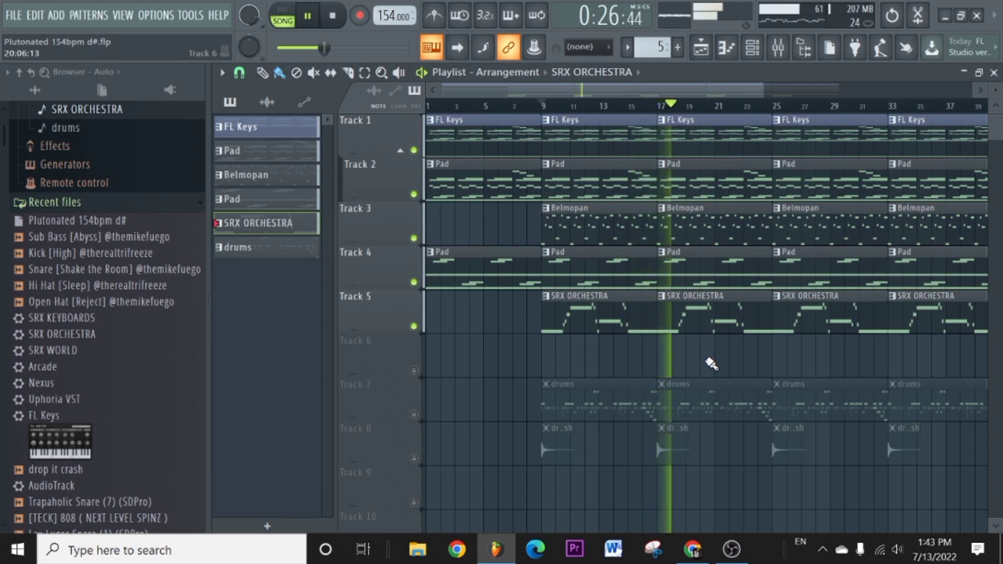
key("space")
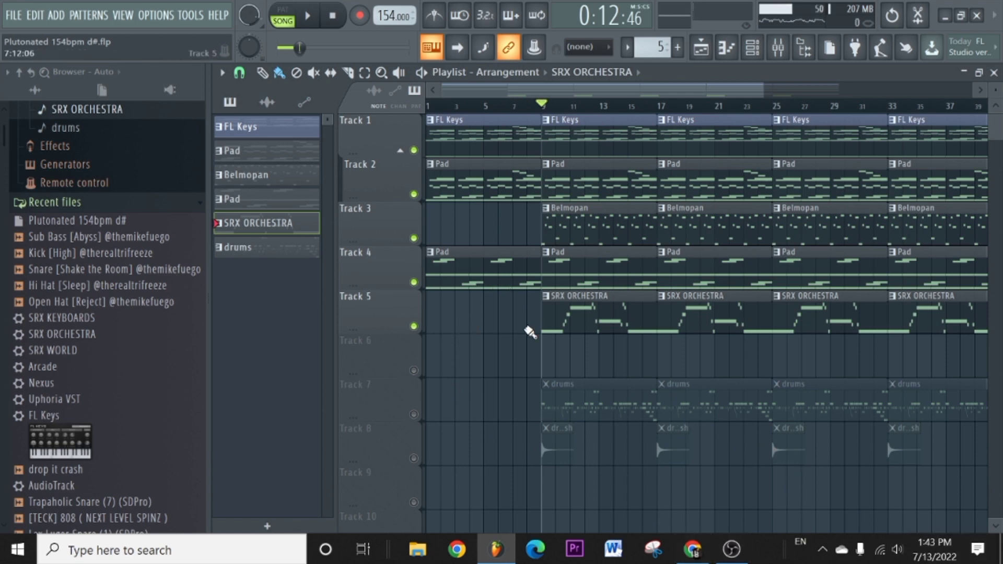
Unmute the drums on track 7 and open the drums pattern in the piano roll.
scroll(570, 107, "up", 2)
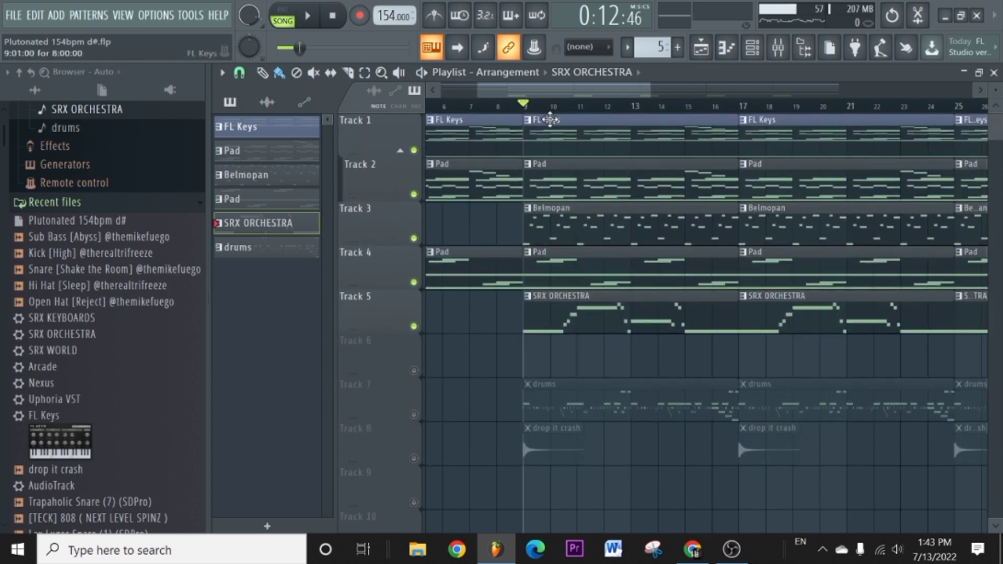
scroll(747, 323, "down", 2)
left_click(414, 326)
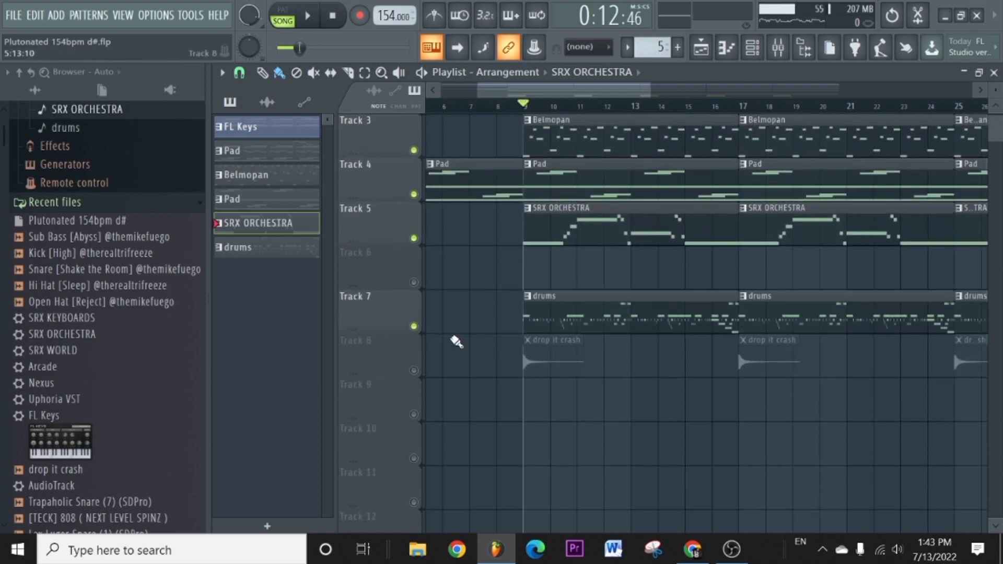
double_click(567, 319)
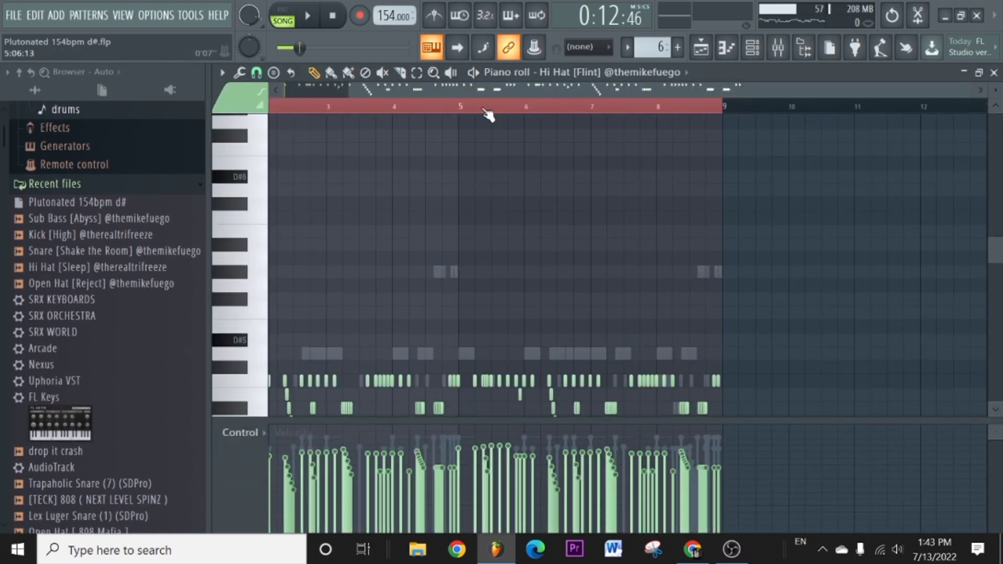
Show the channel rack and move and enlarge it to fit all 13 channels with the drum steps.
left_click(750, 52)
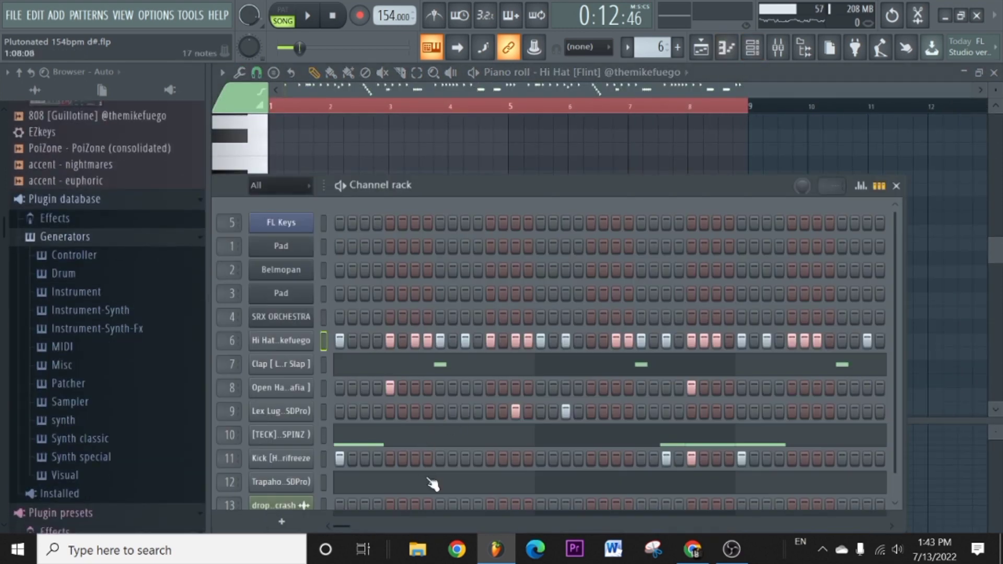
left_click_drag(487, 180, 473, 27)
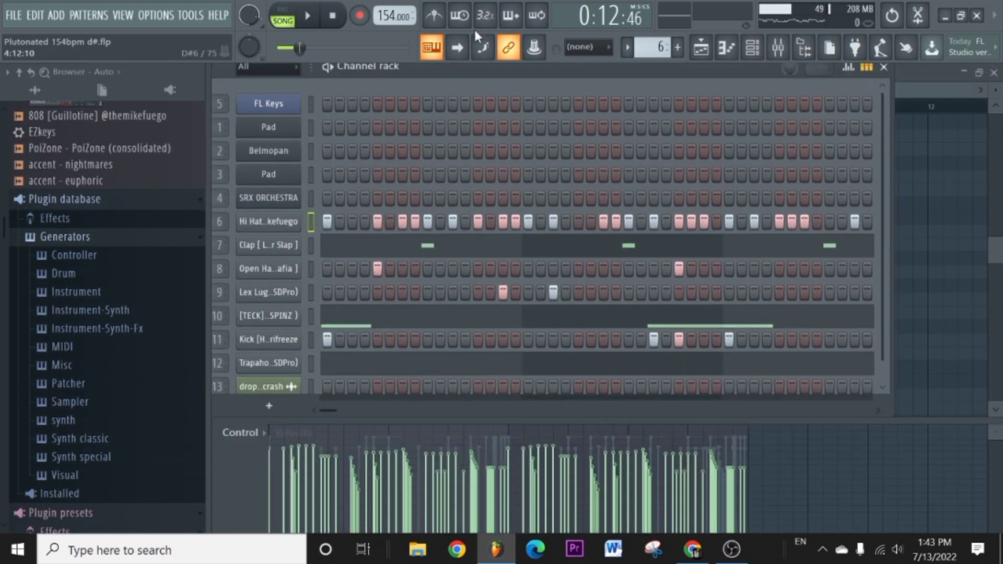
left_click_drag(475, 419, 474, 436)
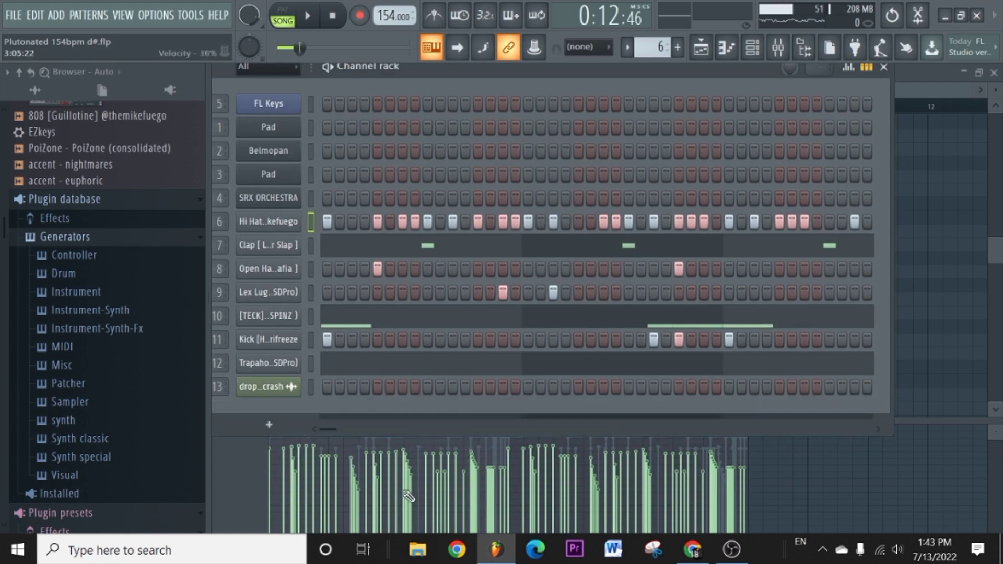
left_click_drag(495, 73, 555, 81)
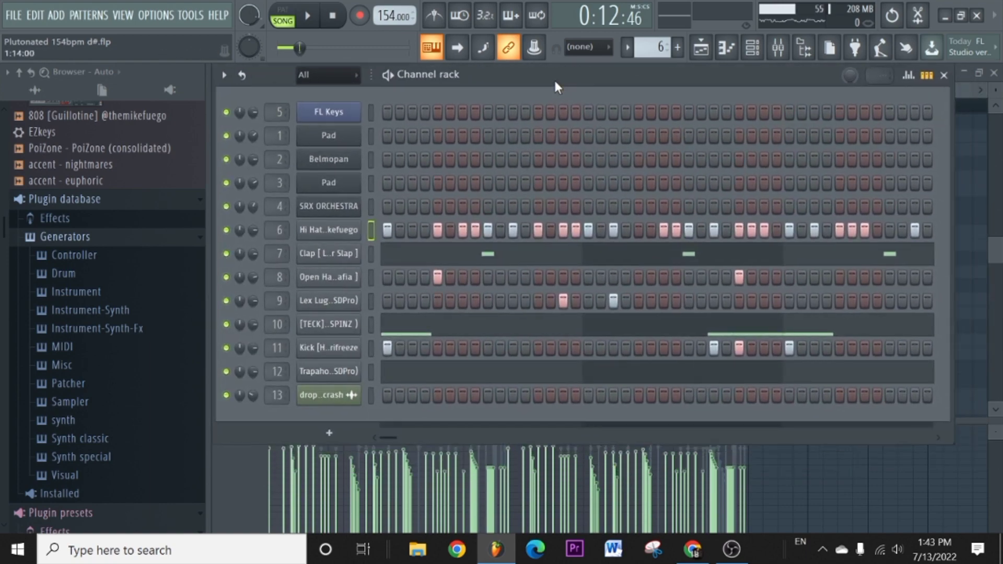
Remove all five drums clips from track 7 in the playlist and split the drums pattern by channel.
left_click(700, 48)
scroll(708, 256, "down", 2)
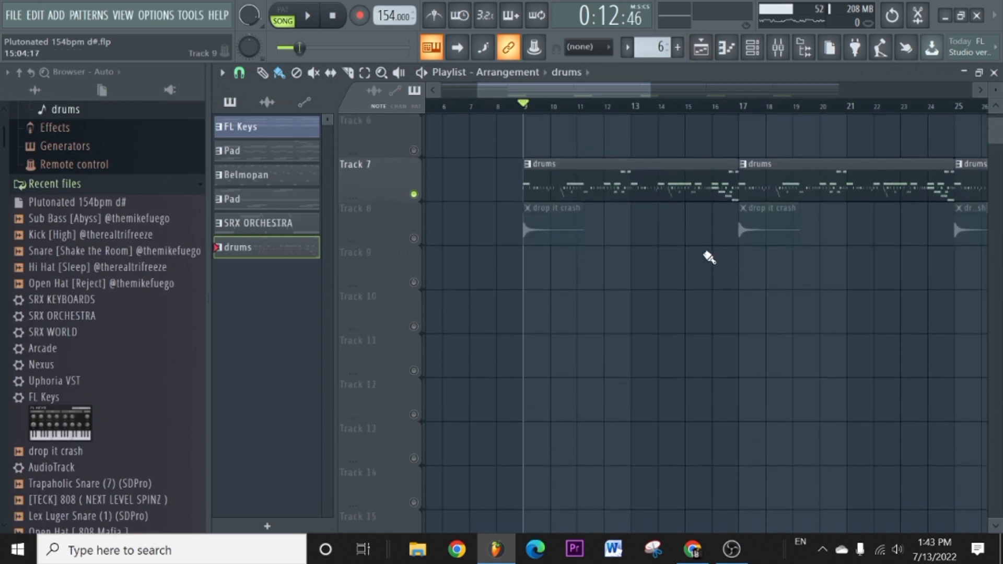
scroll(676, 110, "down", 8)
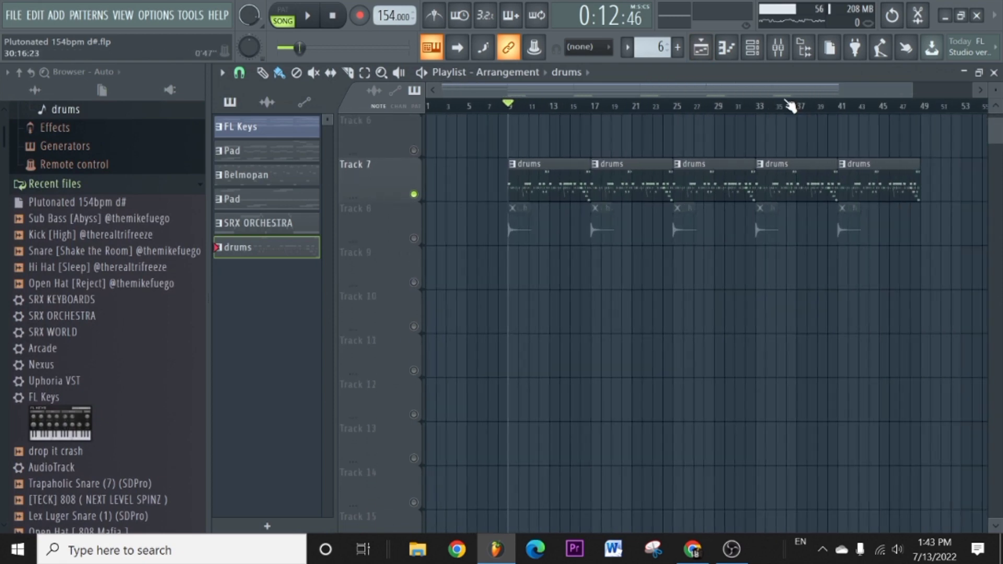
right_click(815, 188)
right_click(742, 185)
right_click(672, 185)
right_click(601, 185)
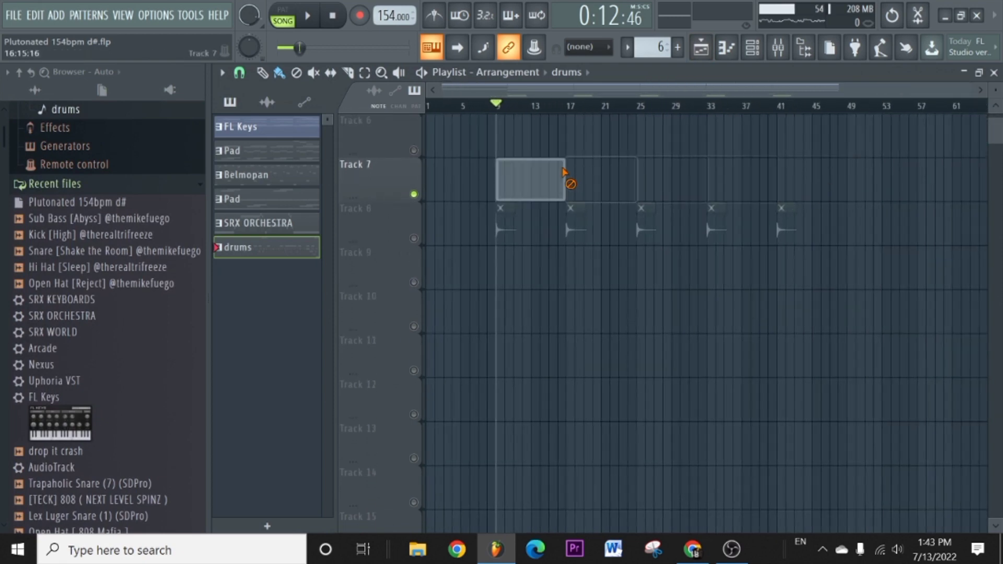
right_click(534, 183)
right_click(306, 251)
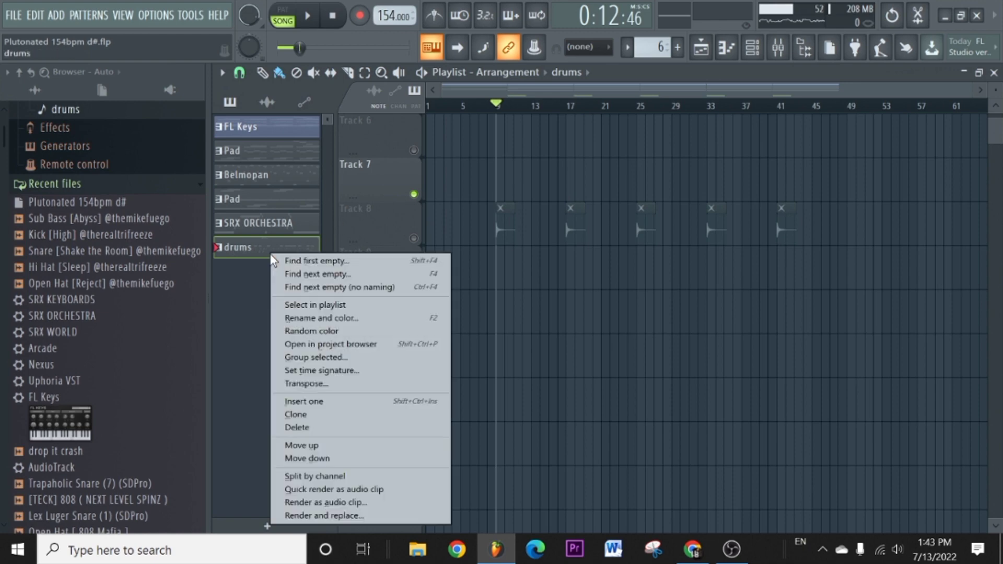
left_click(316, 476)
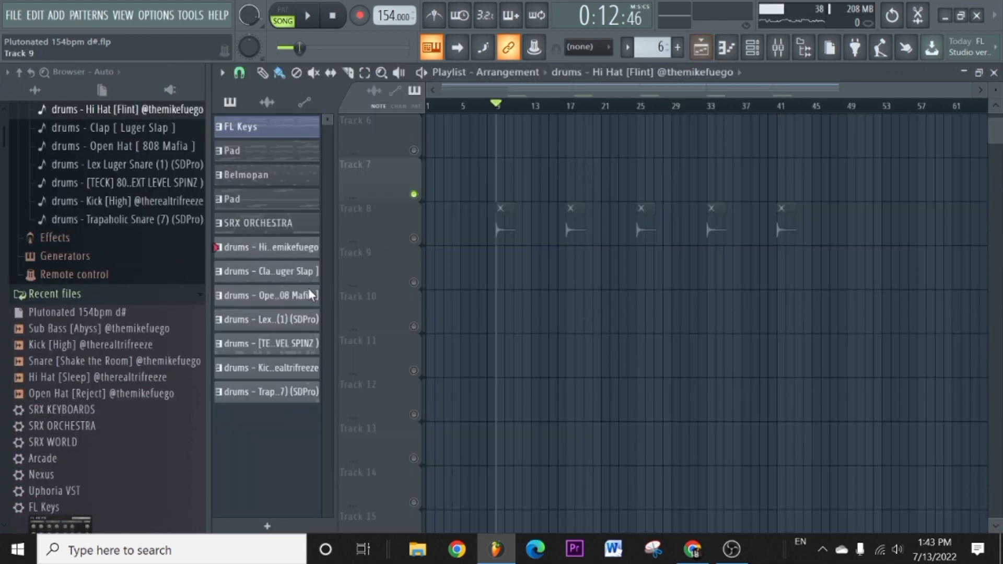
Select the seven split drum patterns and place them together at bar 1 on tracks 9–15.
left_click(281, 254, "ctrl")
left_click(281, 275, "ctrl")
left_click(280, 300, "ctrl")
left_click(282, 323, "ctrl")
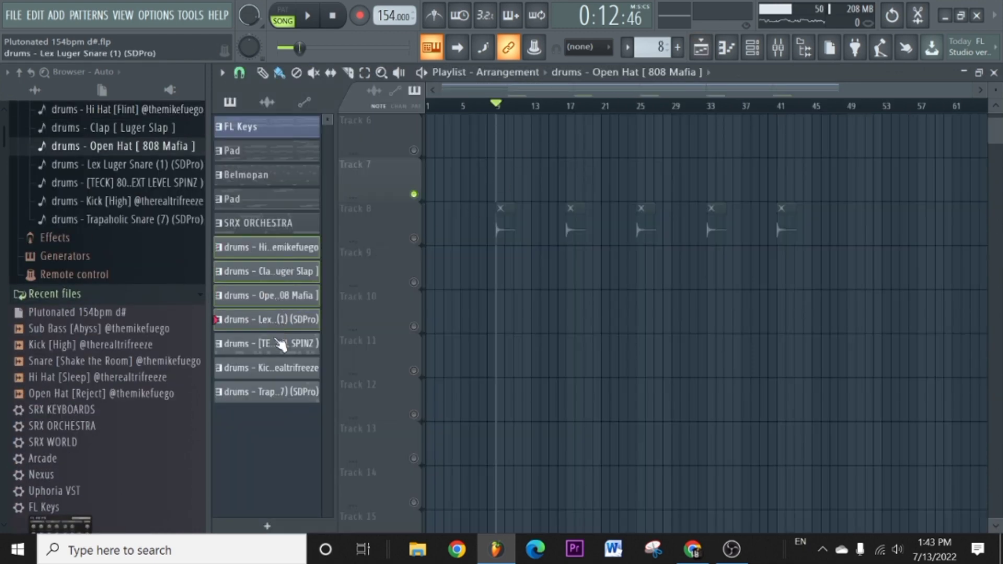
left_click(285, 371, "ctrl")
left_click(284, 392, "ctrl")
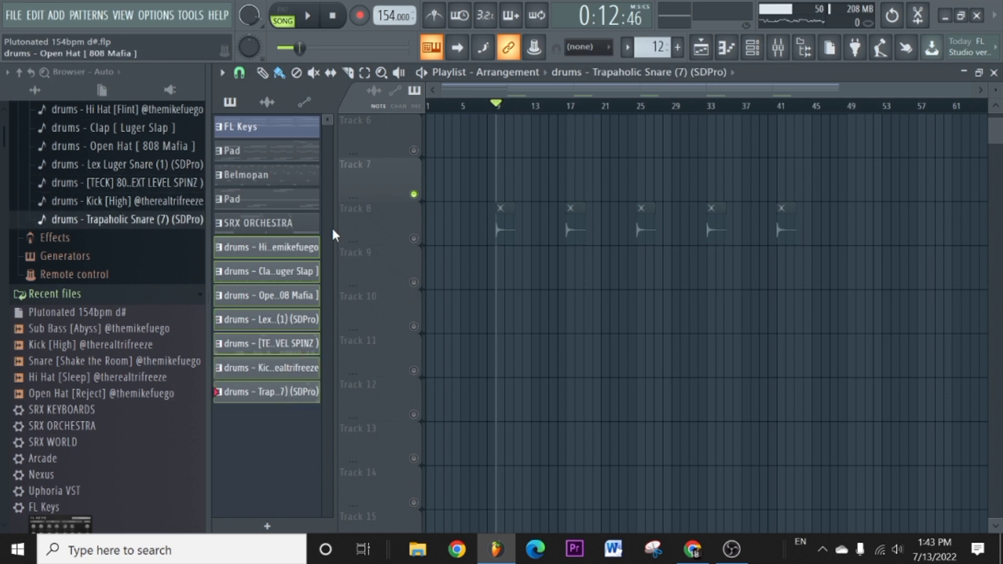
left_click_drag(280, 256, 502, 290)
left_click_drag(503, 286, 383, 291)
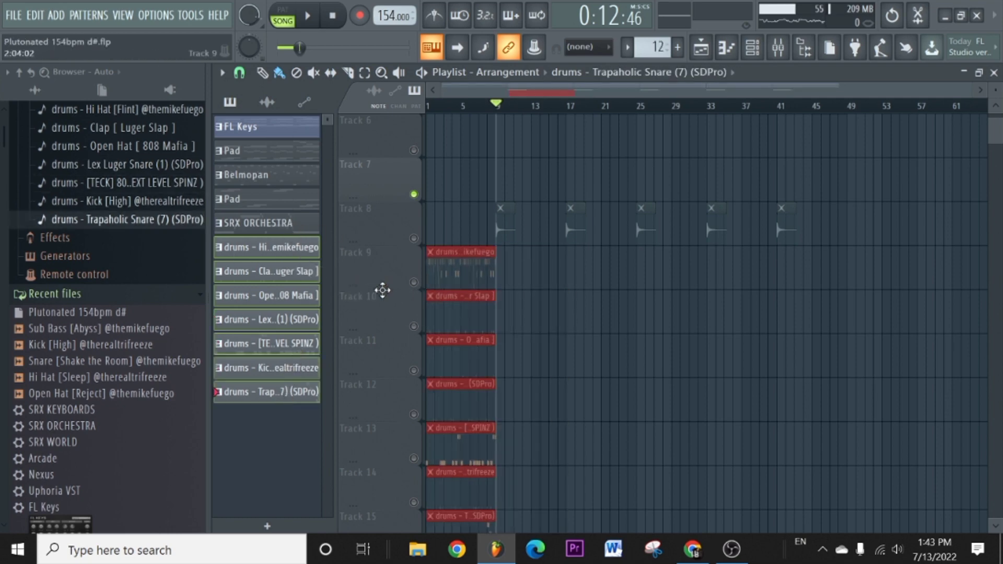
Unmute all playlist tracks and duplicate the seven drum clips four times to fill bars 1–40.
right_click(414, 283)
right_click(414, 283)
scroll(453, 296, "down", 3)
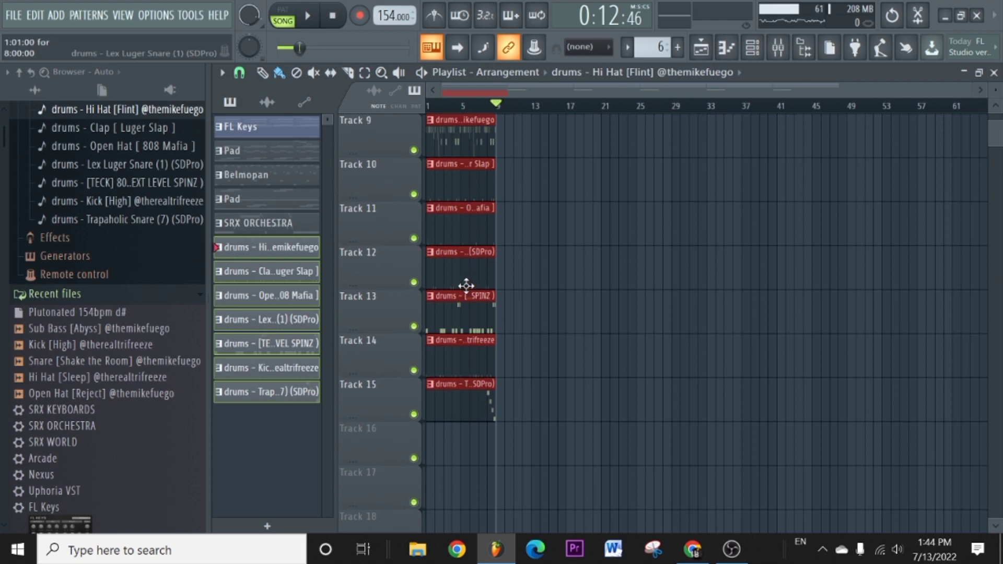
key("ctrl+b")
key("ctrl+b")
key("ctrl+b")
key("ctrl+b")
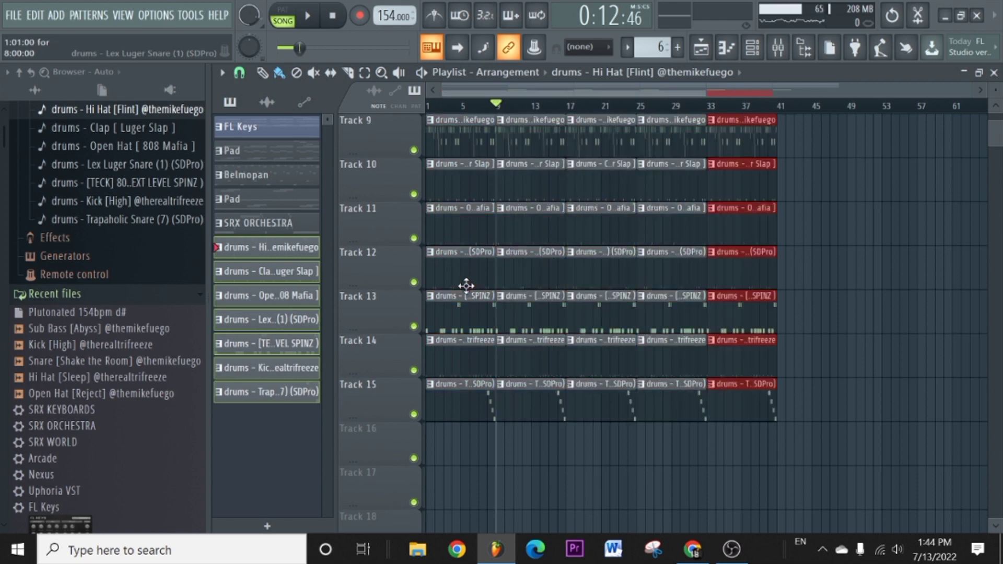
left_click(466, 286)
Solo the hi-hat track 9 and play its pattern from the start in the piano roll.
scroll(499, 234, "up", 6)
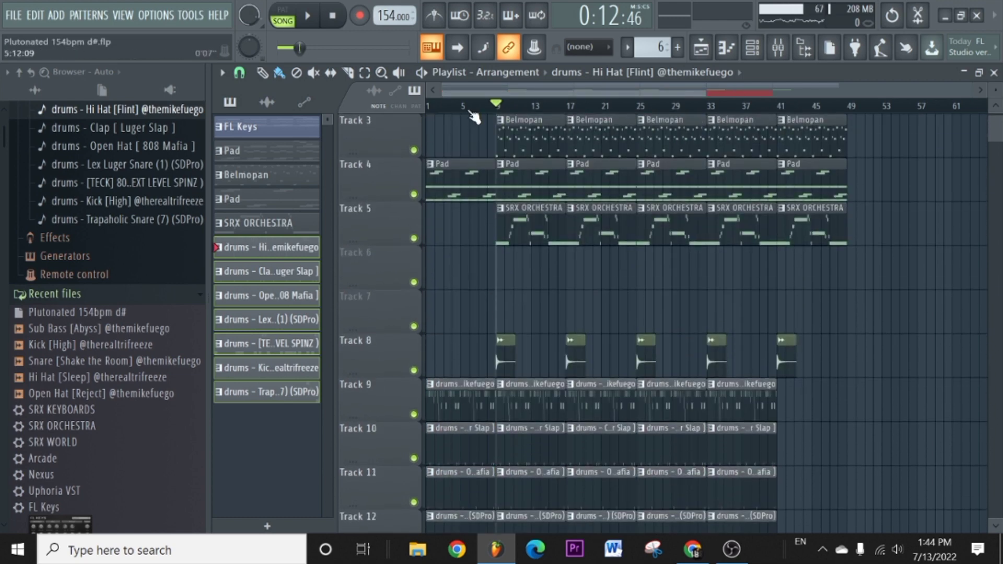
scroll(458, 290, "down", 4)
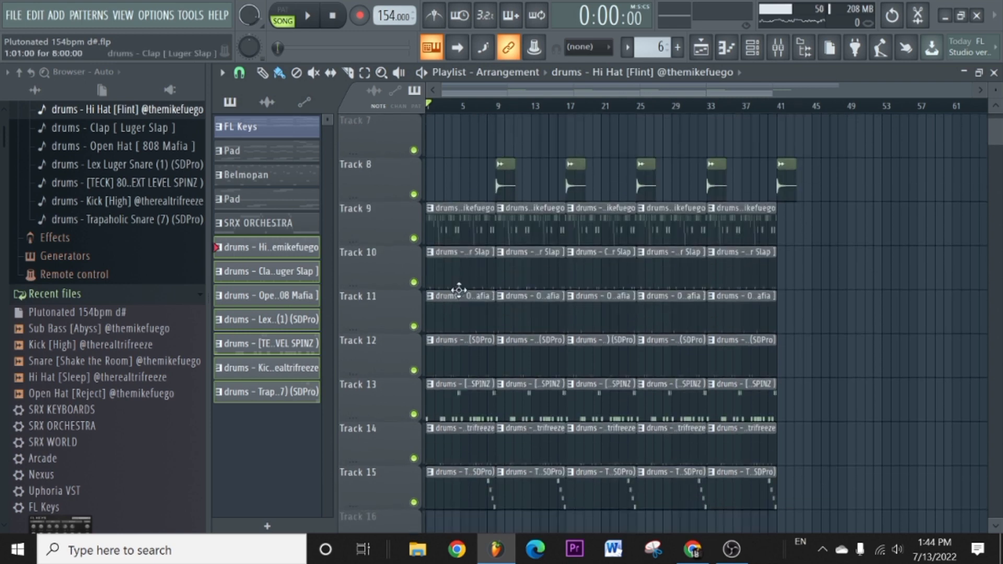
right_click(416, 239)
scroll(449, 109, "up", 5)
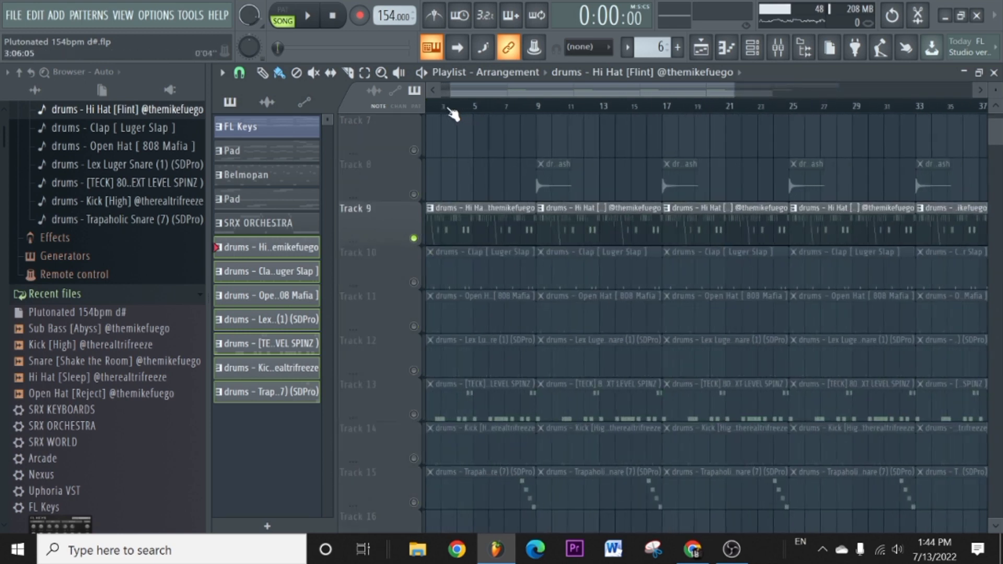
double_click(455, 226)
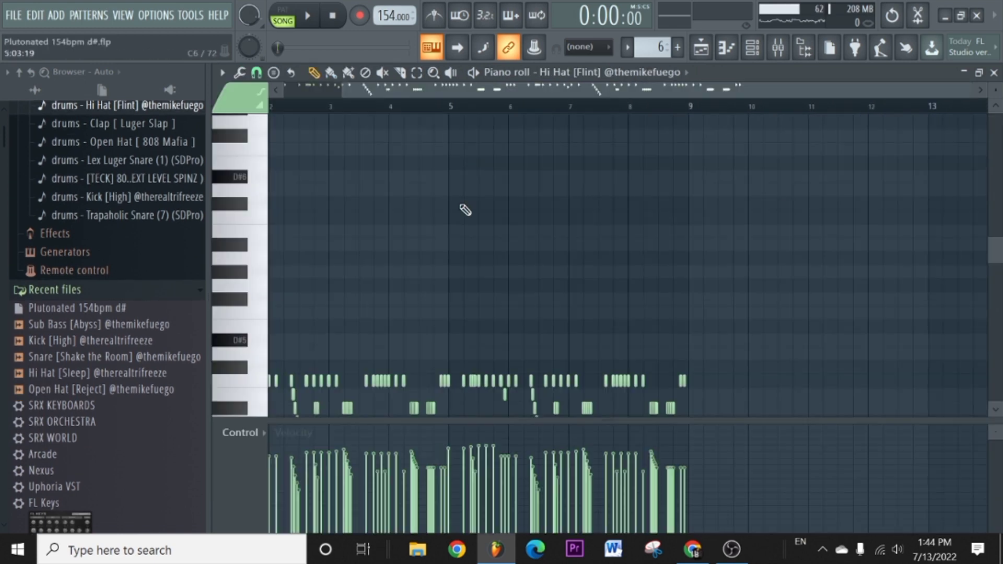
key("space")
scroll(397, 217, "down", 5)
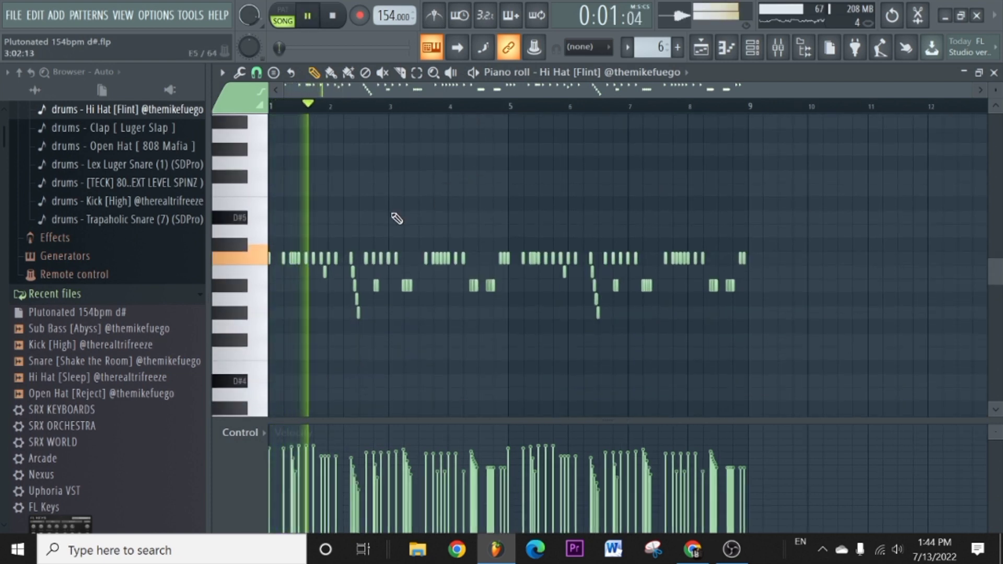
scroll(415, 239, "up", 2)
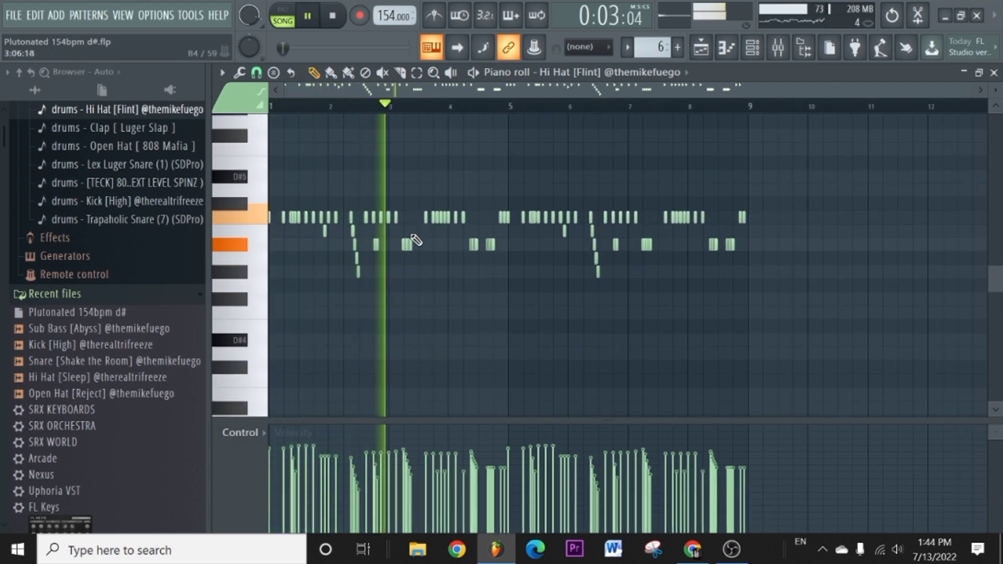
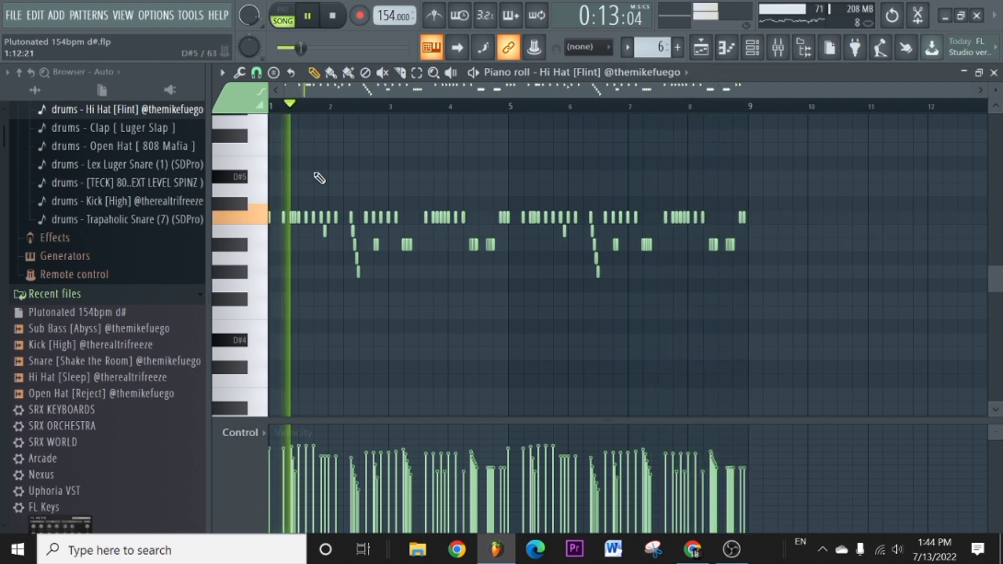
key("space")
Examine the hi-hat notes close up and show the piano roll's snap-to-grid options.
scroll(329, 104, "up", 4)
scroll(300, 99, "up", 3)
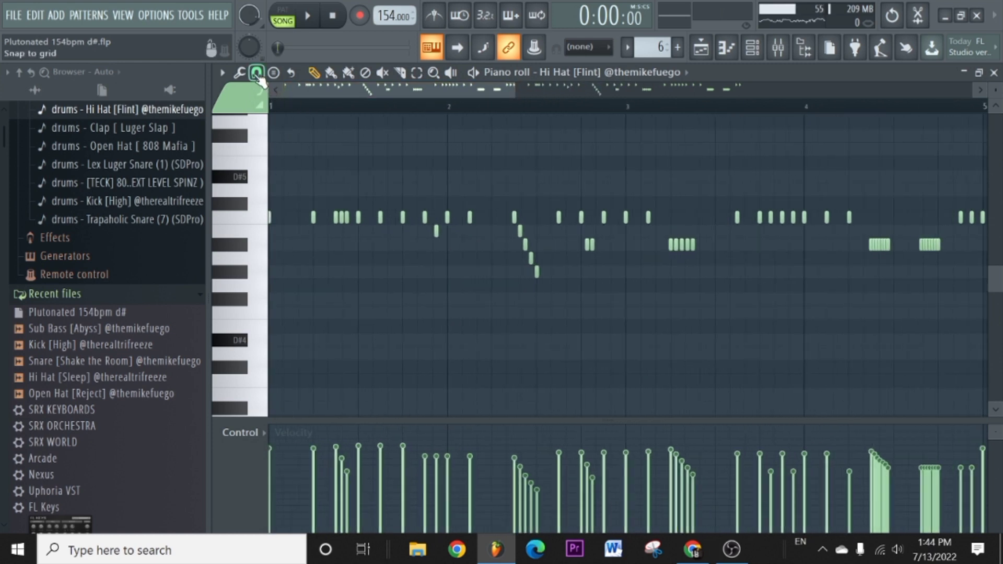
left_click(256, 72)
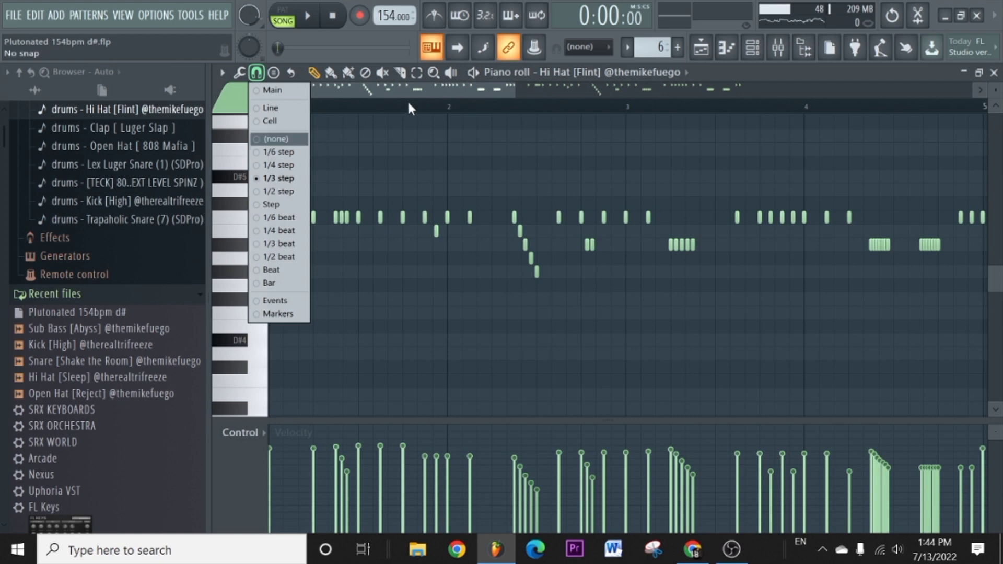
left_click(381, 141)
left_click(393, 114)
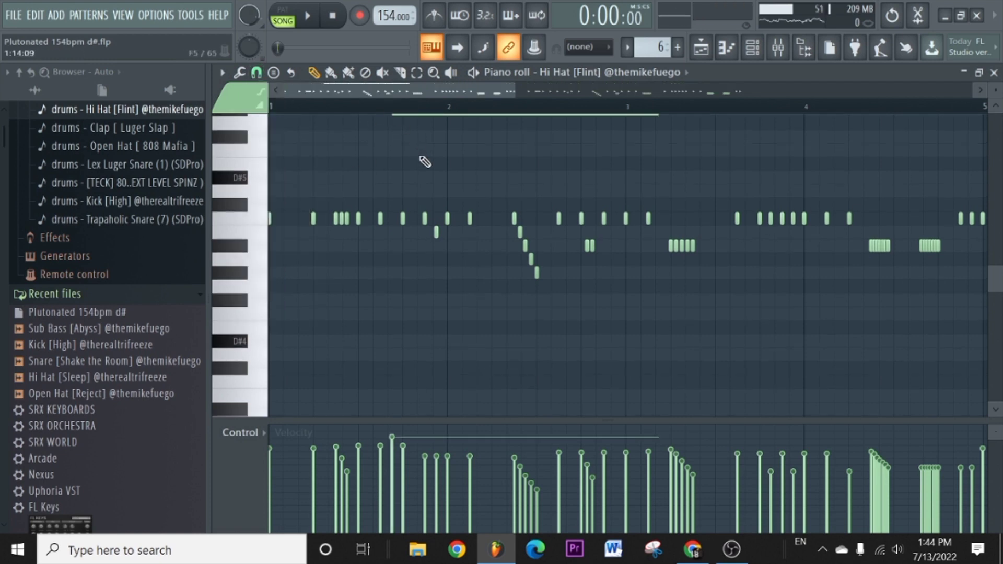
scroll(425, 162, "up", 3)
right_click(419, 194)
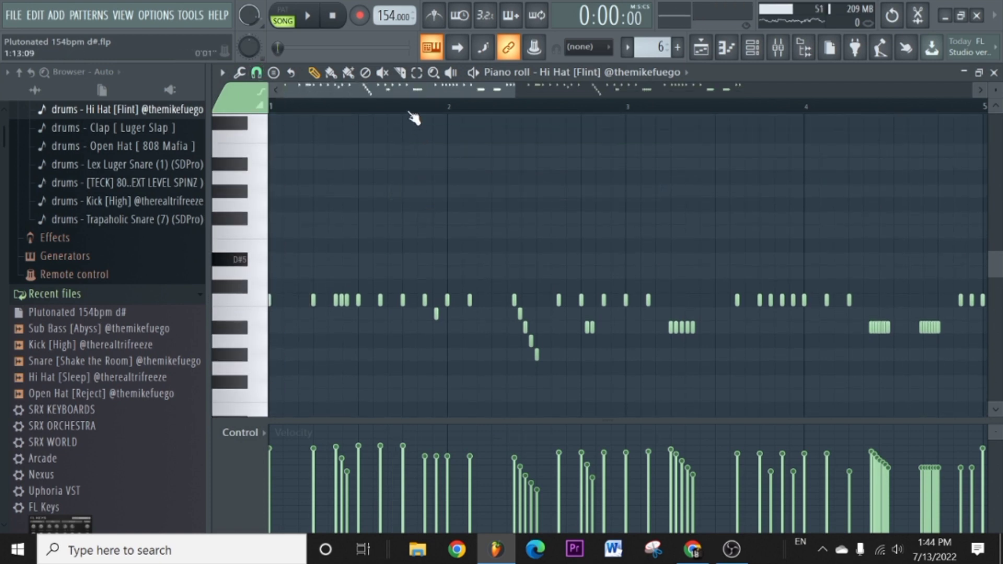
scroll(411, 114, "down", 4)
scroll(314, 106, "up", 4)
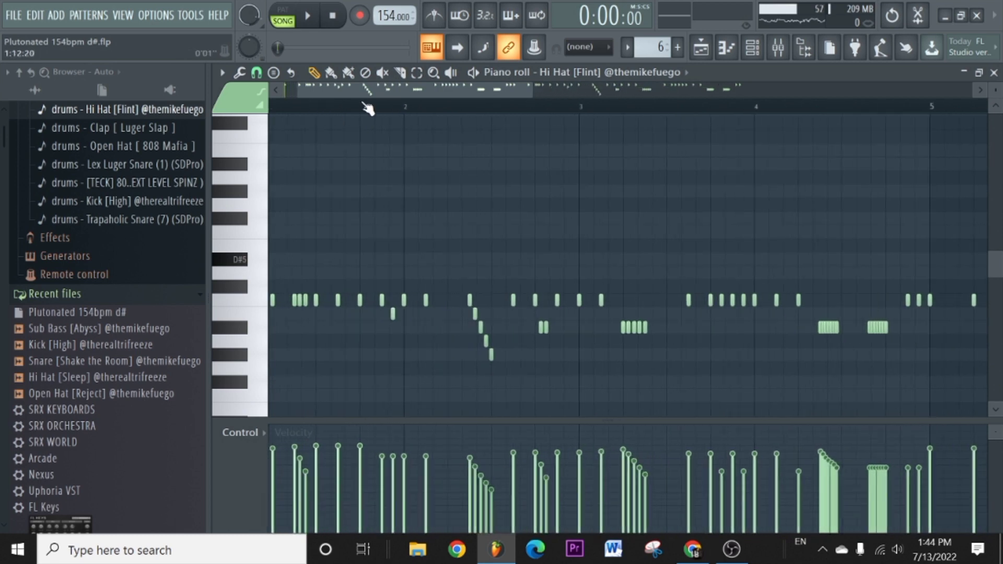
scroll(368, 109, "down", 3)
scroll(334, 137, "down", 5)
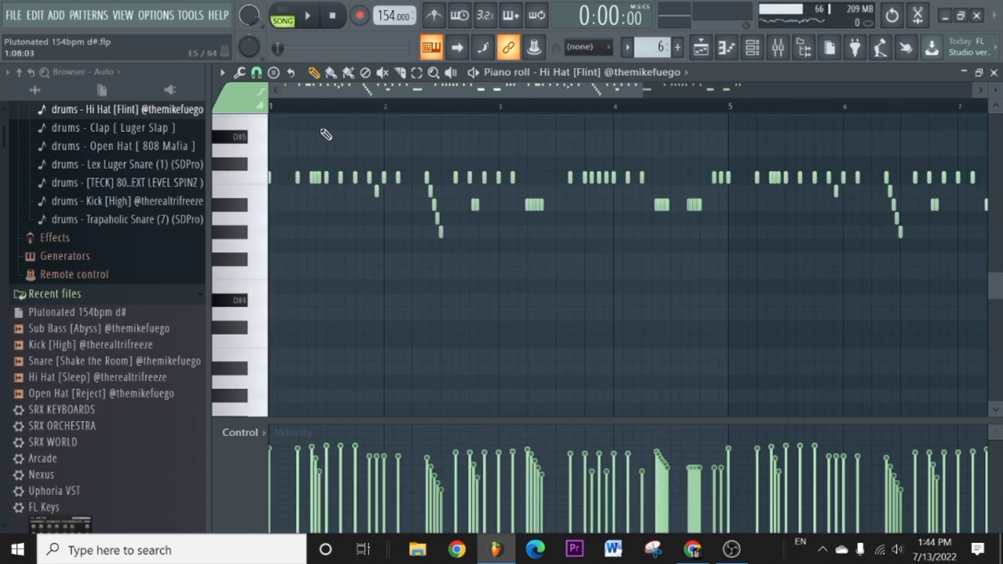
scroll(342, 107, "down", 3)
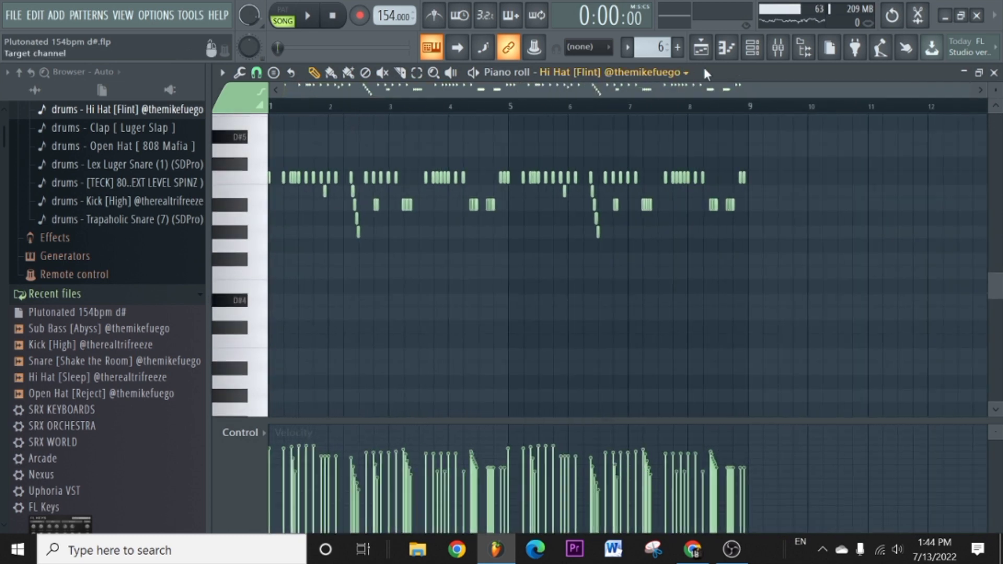
Unmute the clap track 10 in the playlist and play it together with the hi-hats.
left_click(761, 47)
left_click(701, 47)
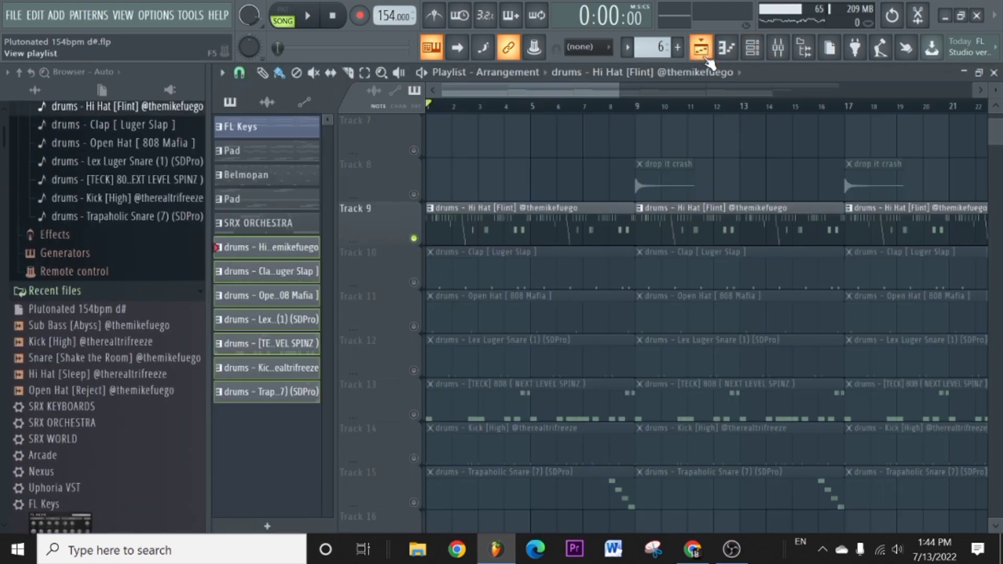
left_click(414, 282)
key("space")
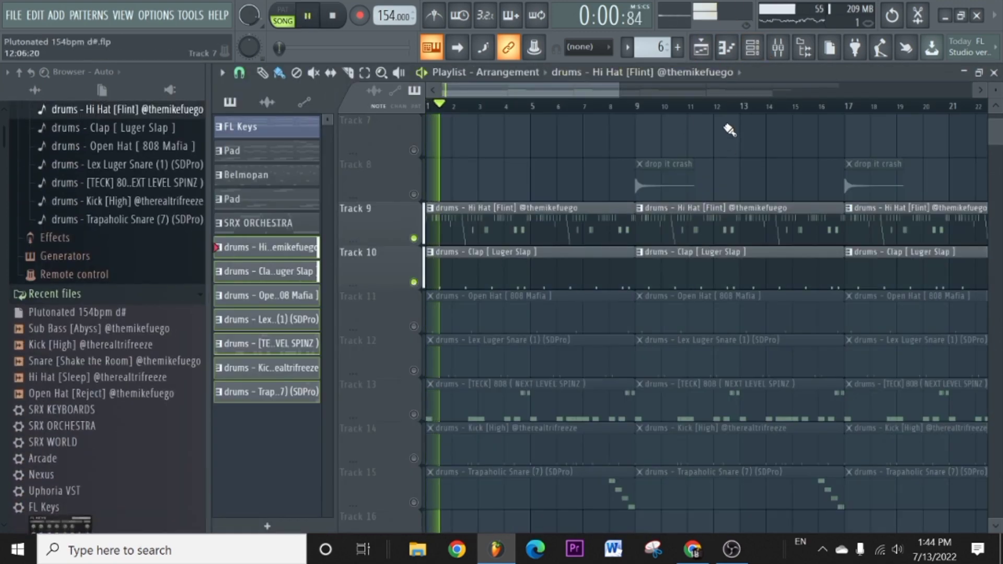
Open the Clap [ Luger Slap ] pattern in the piano roll and examine its notes during playback.
double_click(497, 272)
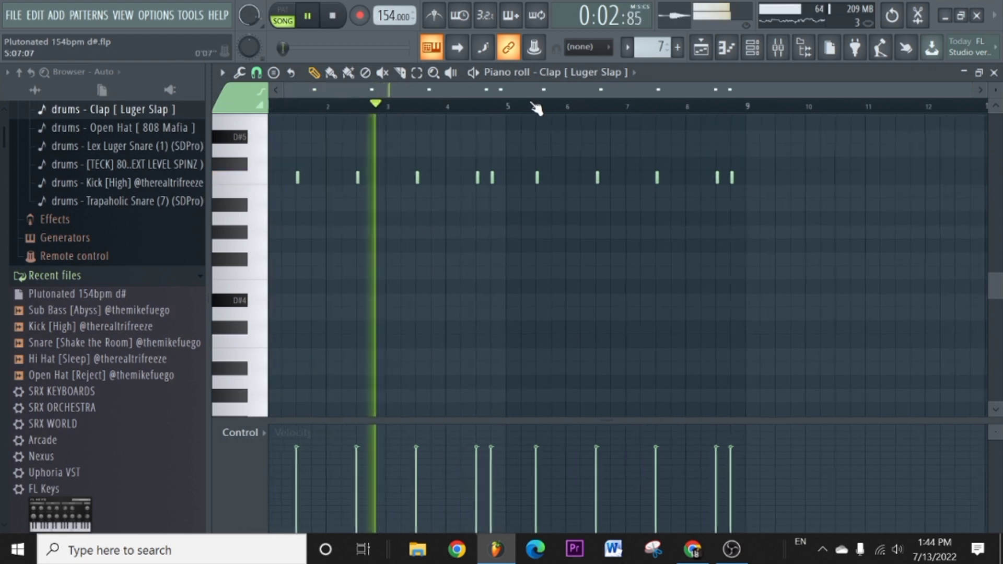
scroll(536, 107, "up", 5)
scroll(531, 136, "up", 3)
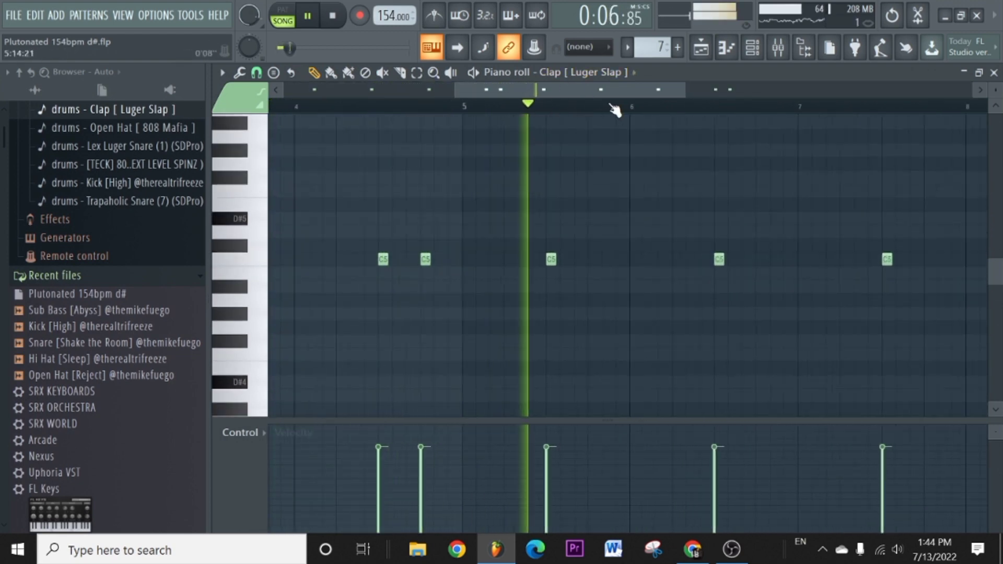
scroll(616, 107, "down", 5)
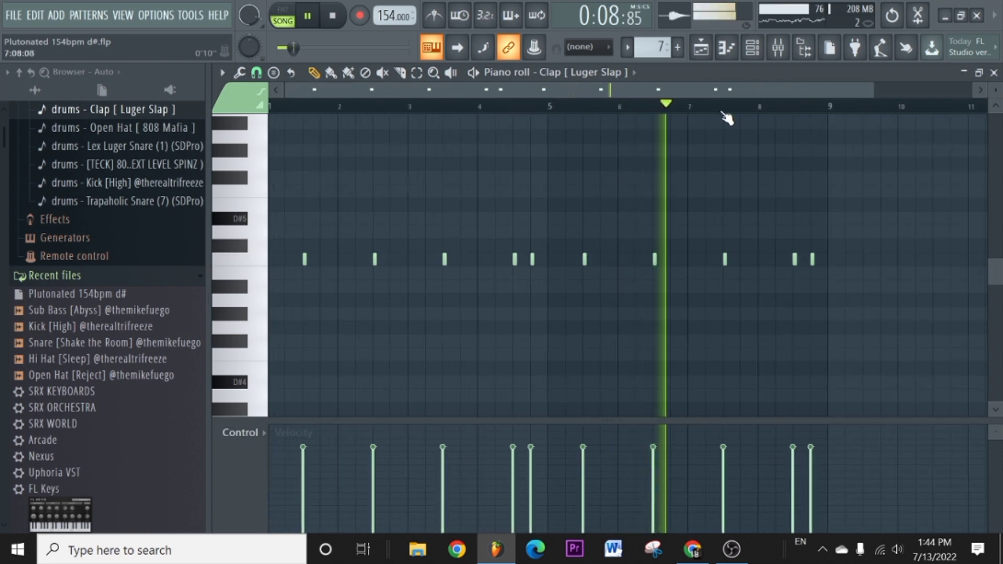
scroll(757, 122, "down", 3)
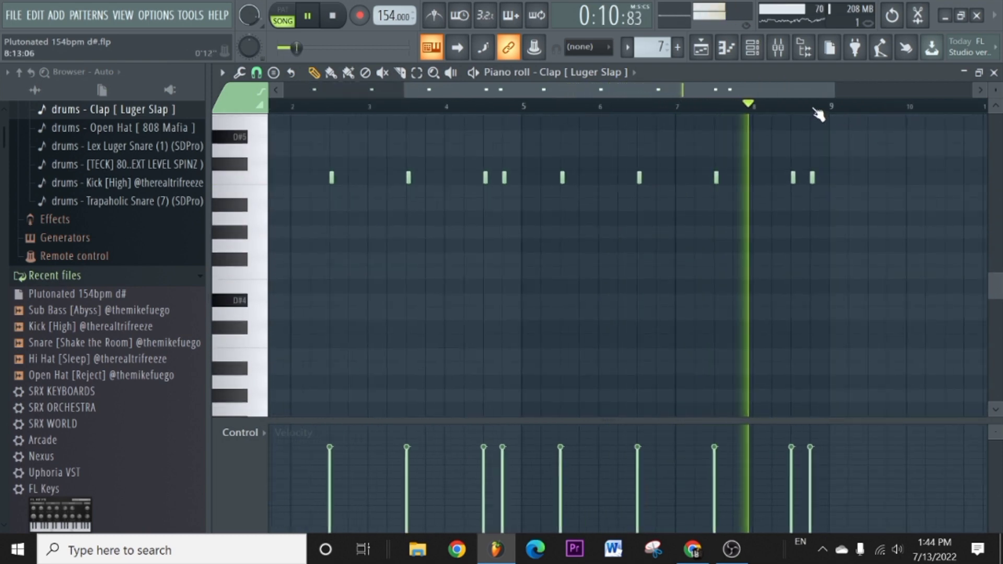
scroll(820, 118, "up", 4)
scroll(818, 114, "down", 4)
key("space")
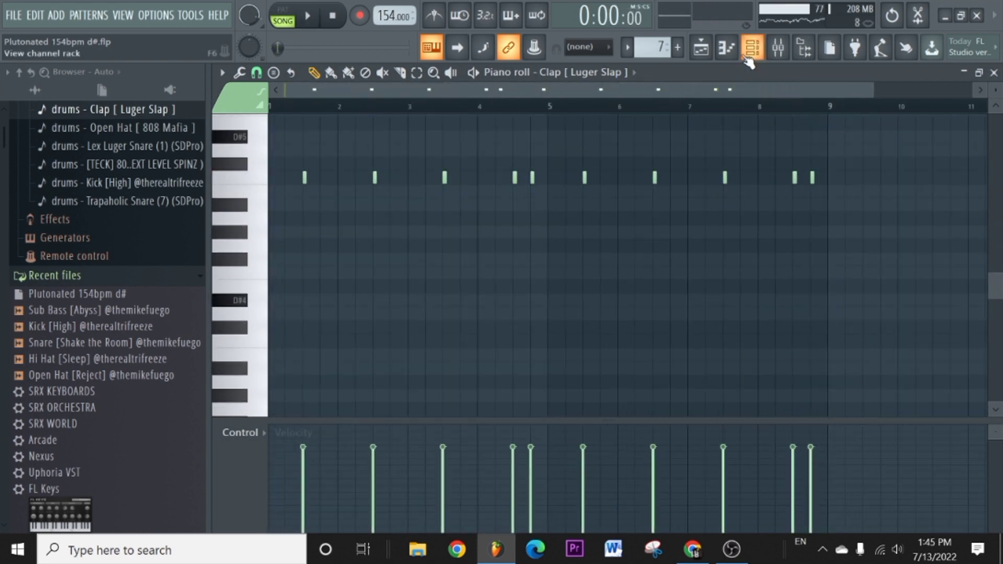
Unmute the open hat track 11 in the playlist and open its Open Hat [ 808 Mafia ] pattern in the piano roll.
left_click(705, 52)
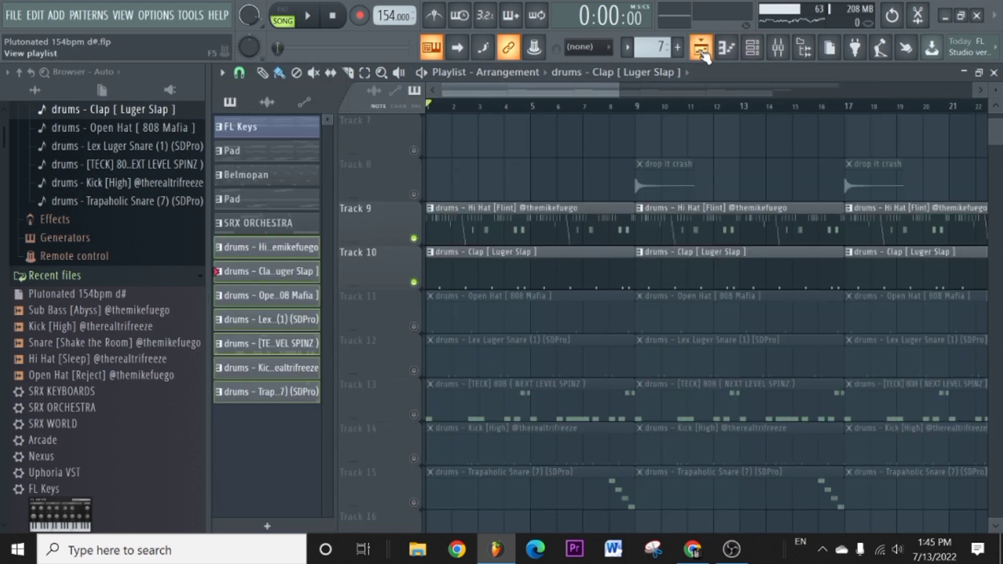
left_click(413, 326)
double_click(488, 315)
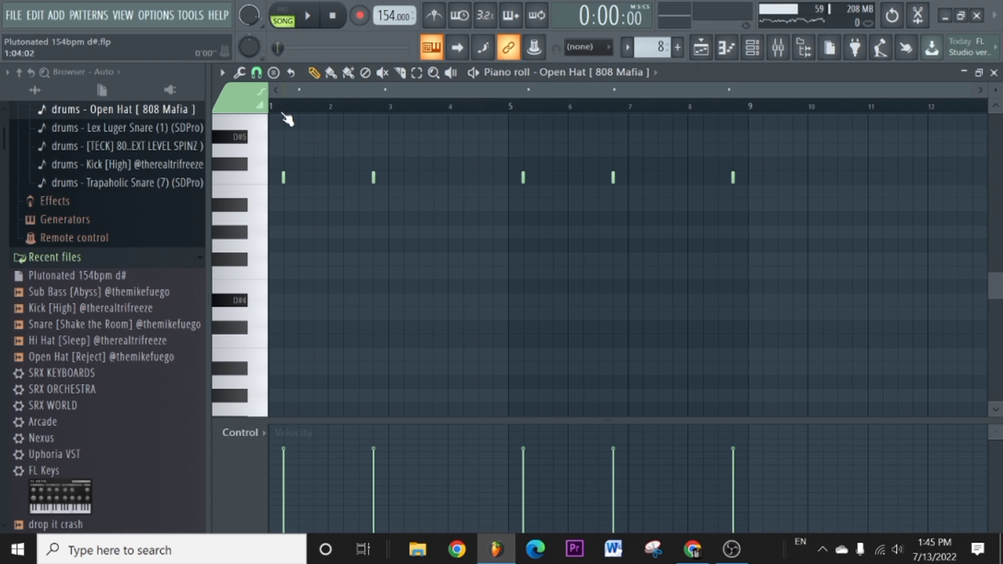
Play the open hat pattern with the hi-hats and clap from the start and examine its notes during playback.
key("space")
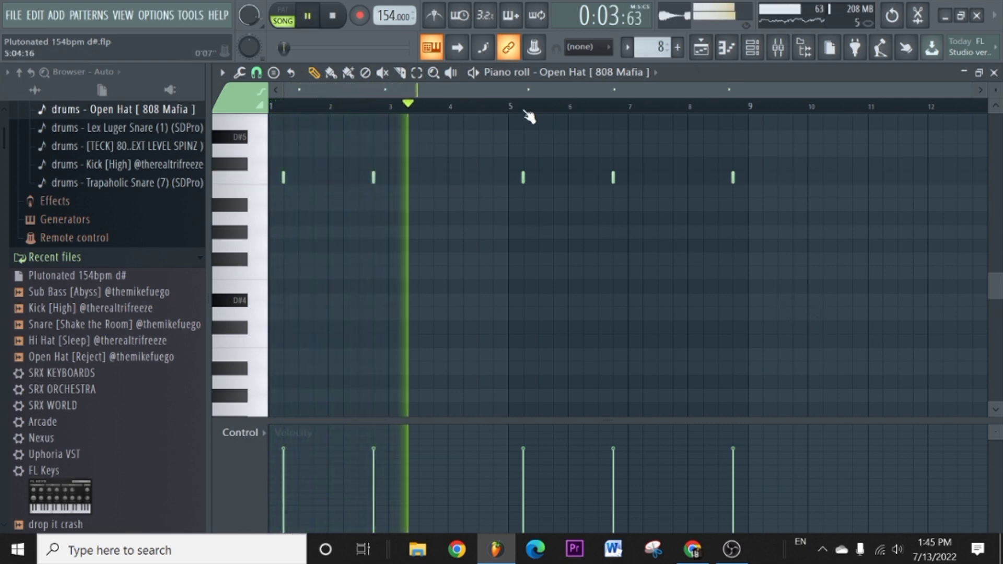
scroll(528, 116, "up", 3)
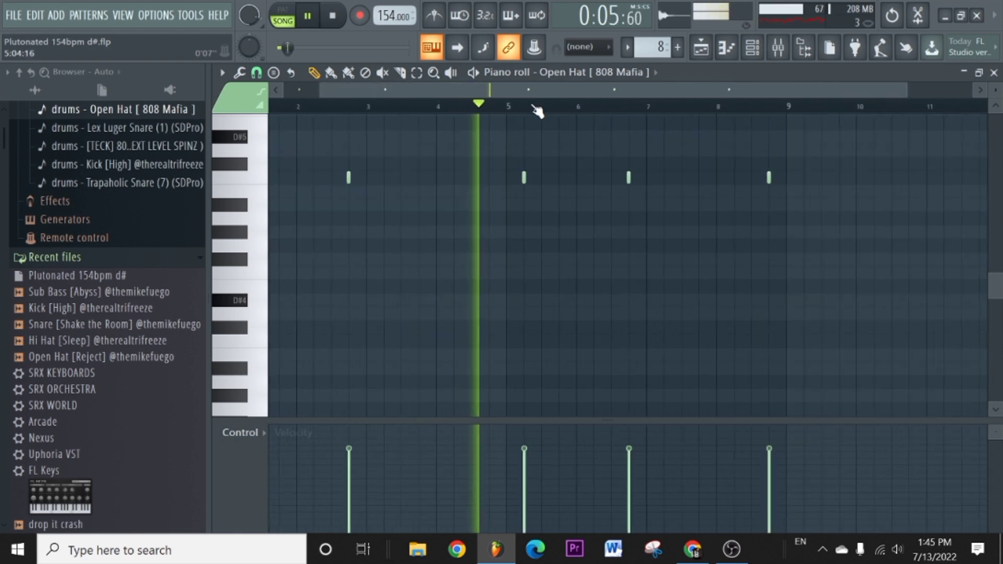
scroll(588, 109, "up", 3)
scroll(588, 108, "down", 3)
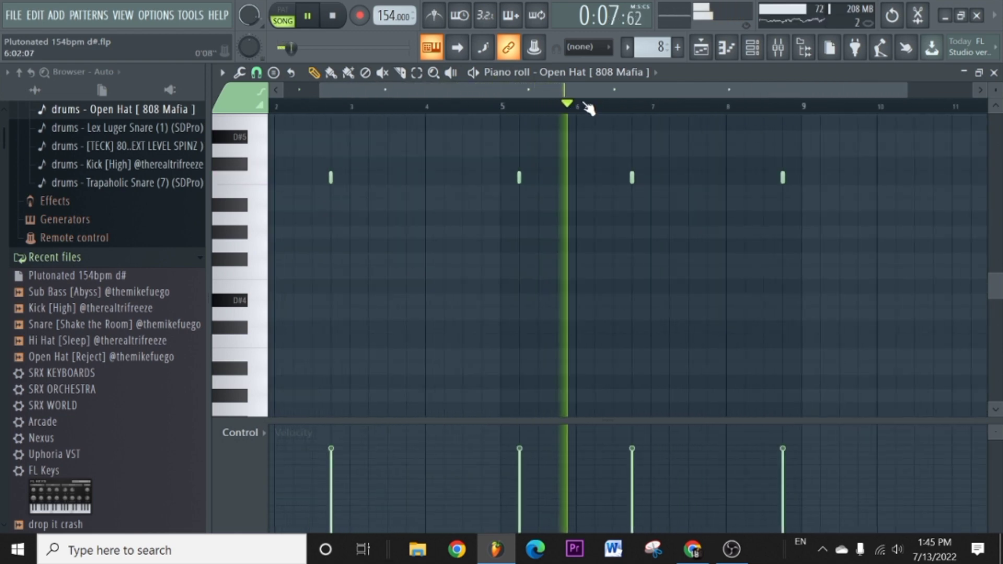
scroll(648, 115, "up", 2)
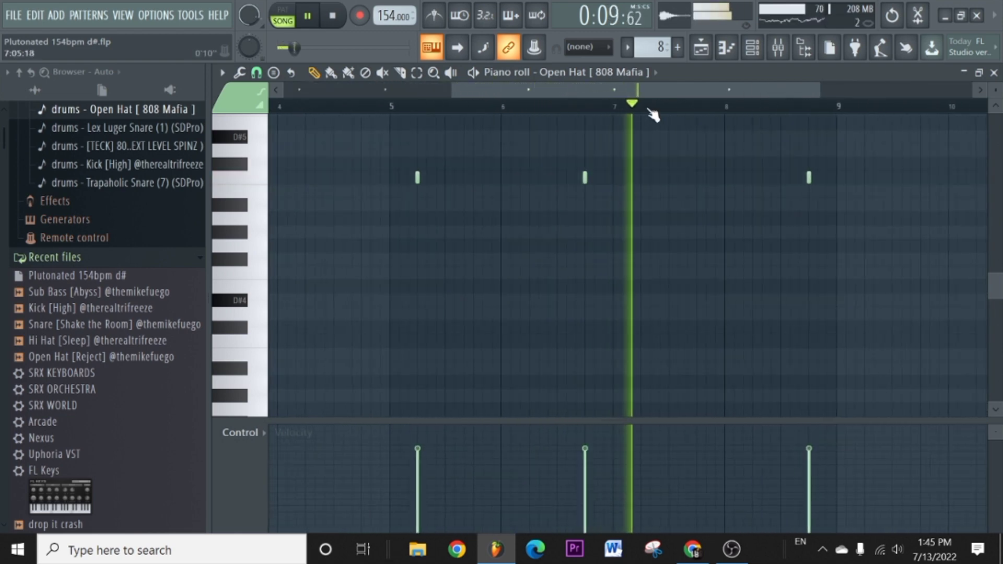
scroll(656, 114, "down", 3)
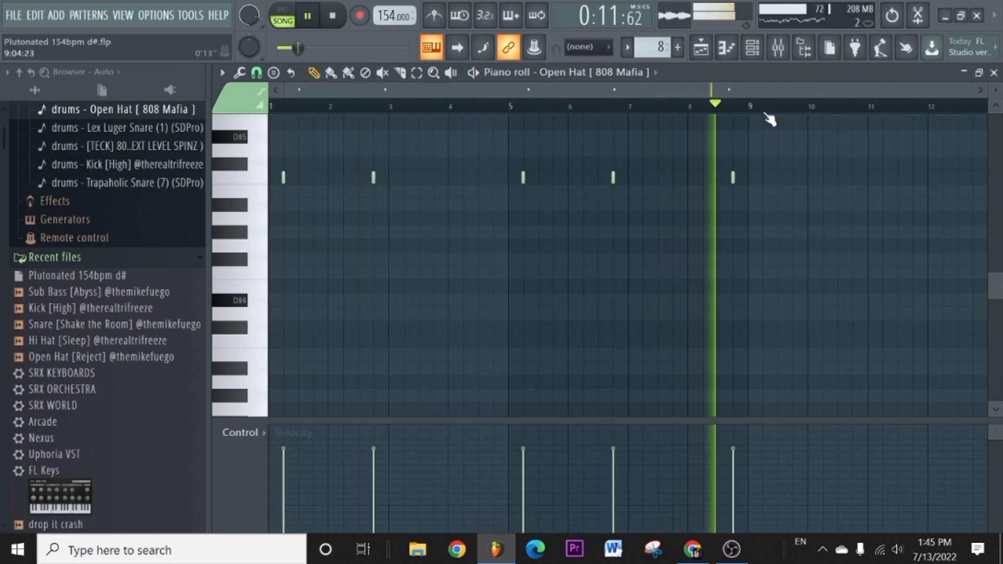
scroll(768, 113, "up", 2)
scroll(768, 113, "down", 1)
key("space")
Unmute the Lex Luger Snare track 12, open its pattern in the piano roll and play it with the other drums.
left_click(701, 47)
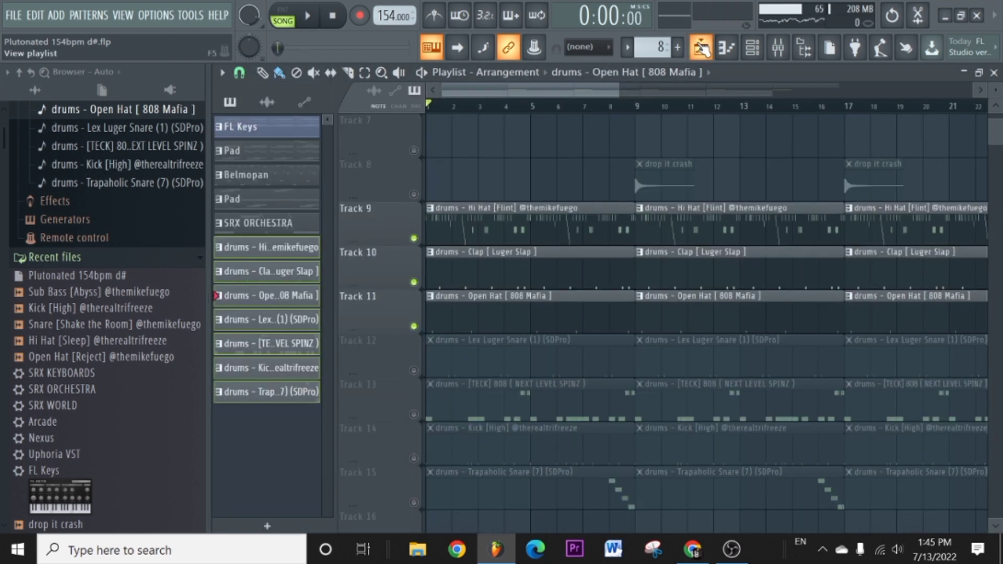
scroll(605, 297, "down", 4)
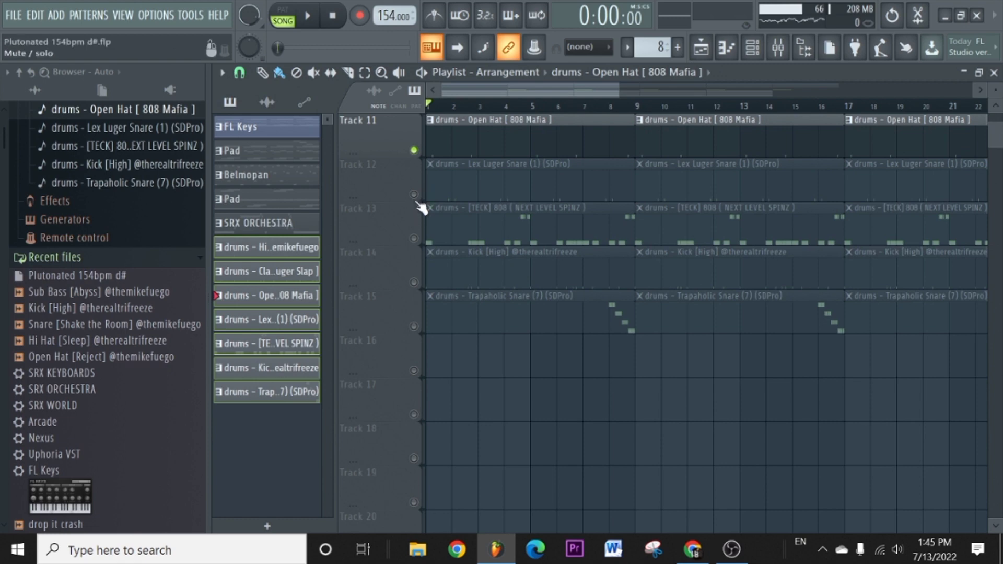
double_click(502, 188)
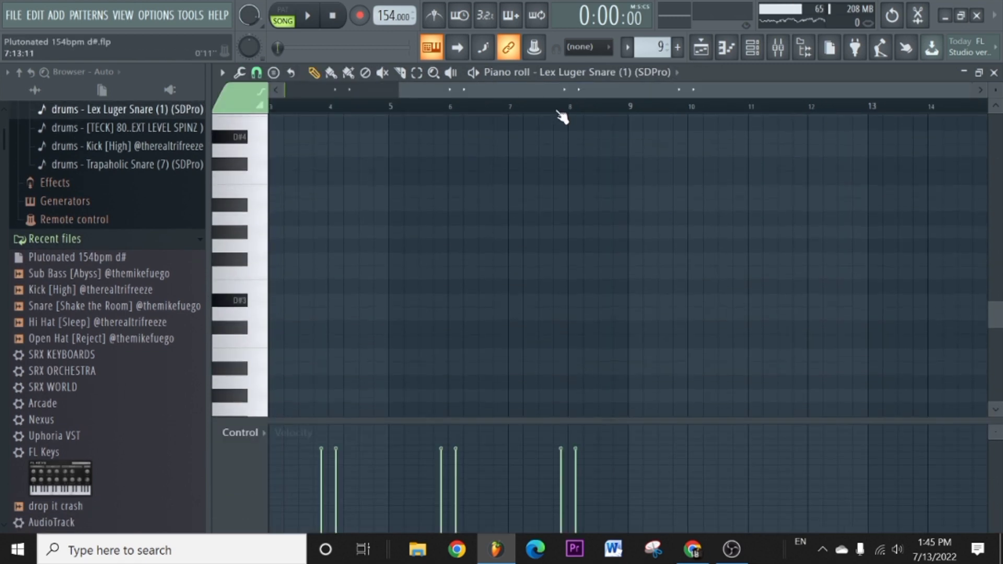
key("space")
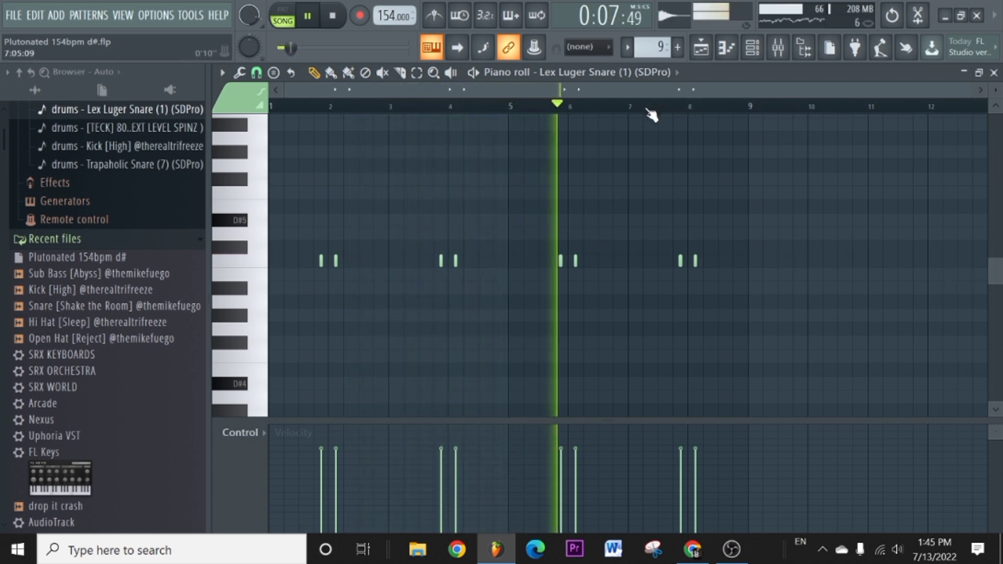
left_click(705, 49)
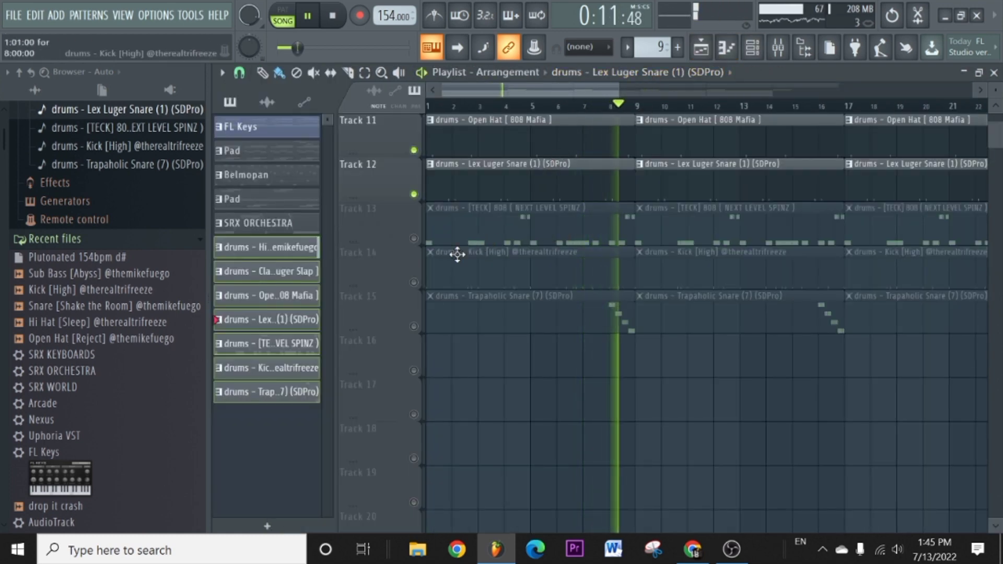
key("space")
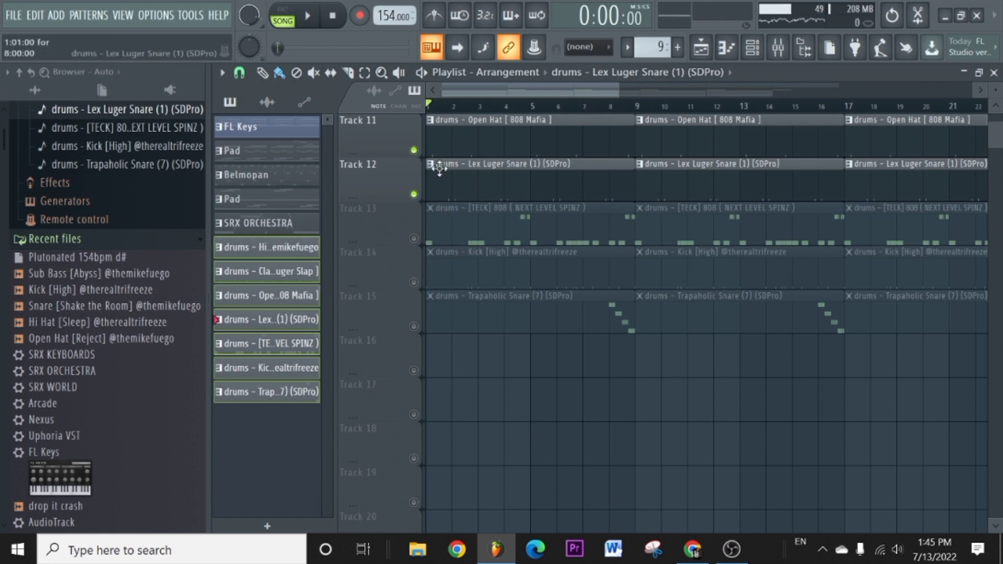
Unmute the 808 track 13 and show its [TECK] 808 ( NEXT LEVEL SPINZ ) pattern in the piano roll.
double_click(450, 225)
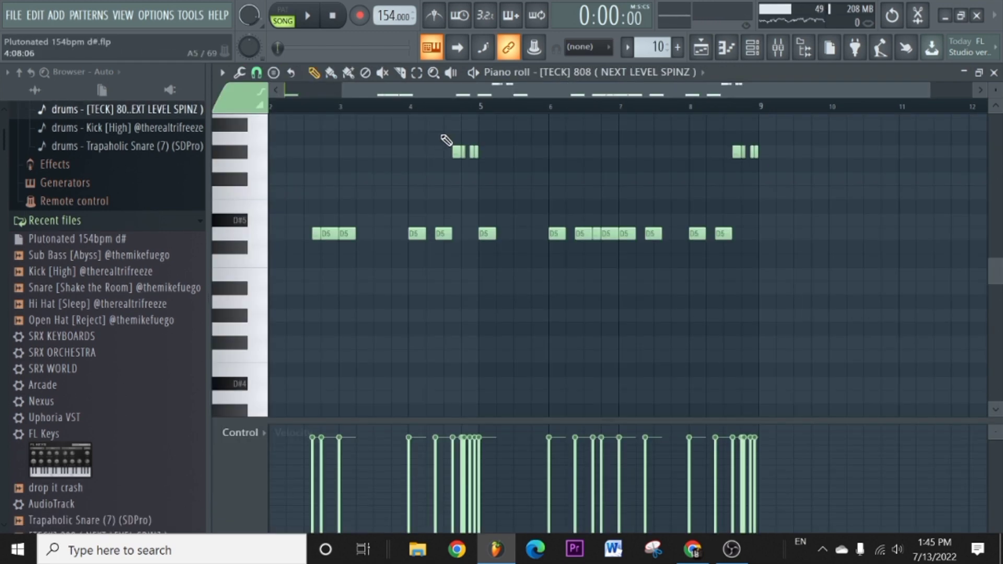
scroll(278, 169, "up", 3)
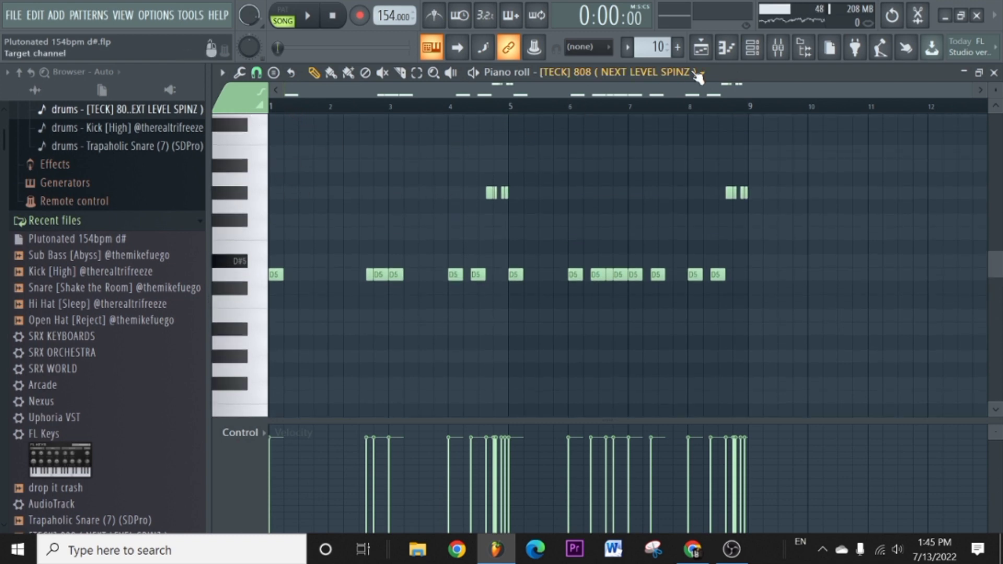
left_click(704, 52)
left_click(705, 52)
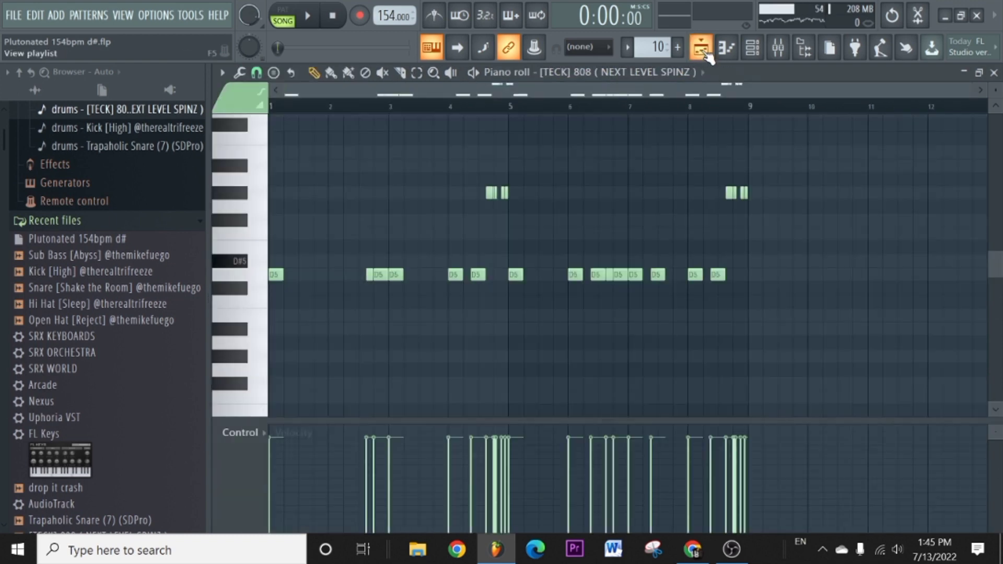
left_click(705, 52)
left_click(701, 50)
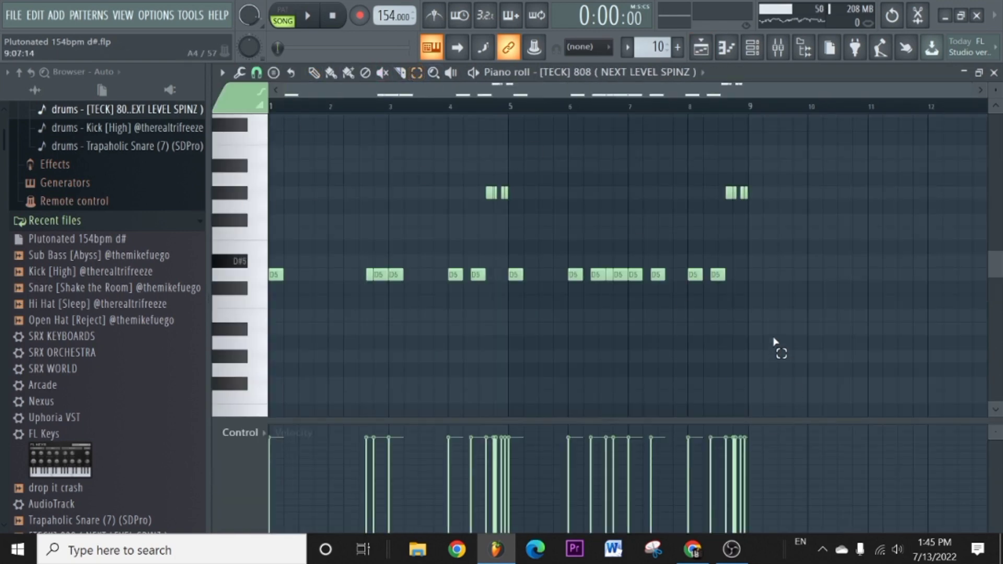
Transpose all the 808 notes up one semitone so the main notes sit on D#5, then deselect them.
left_click_drag(774, 340, 266, 160)
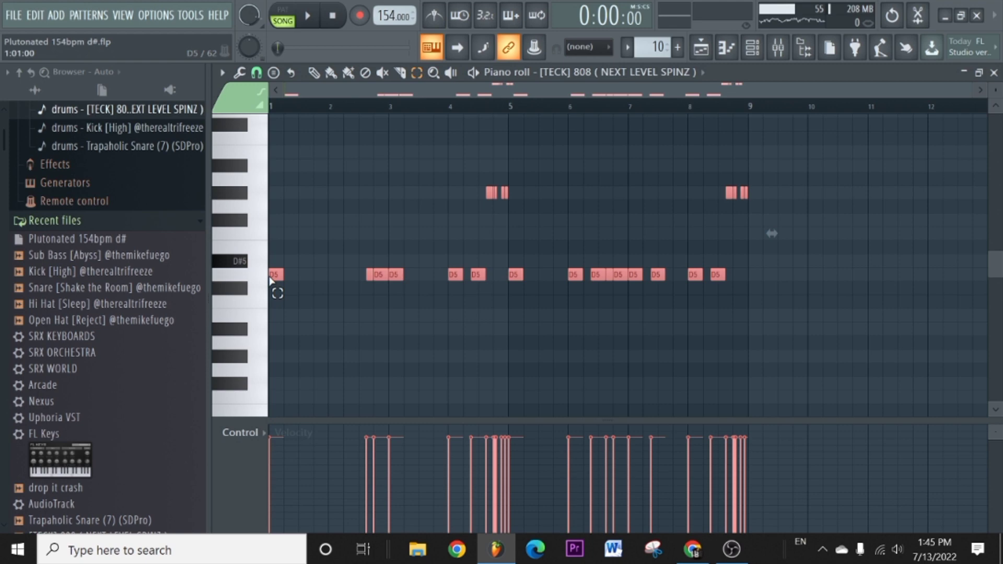
key("shift+Up")
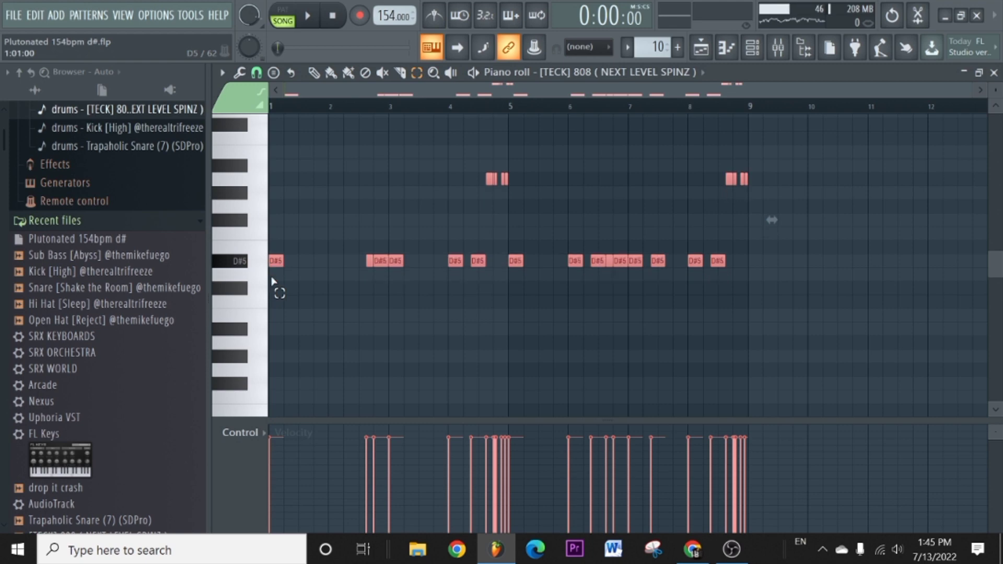
left_click(314, 72)
left_click(334, 152)
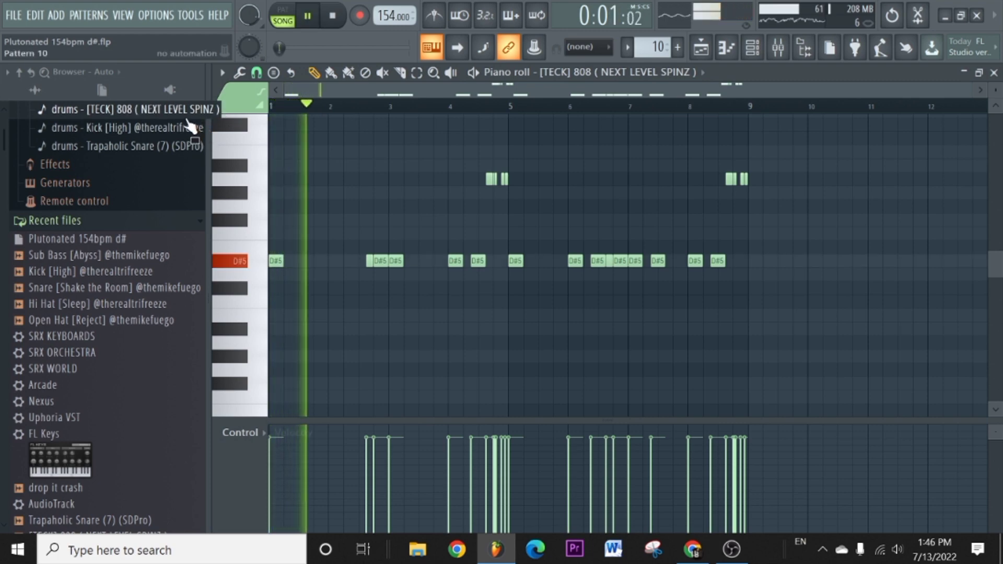
Play the transposed 808 pattern with the other drums and examine its notes along the timeline.
scroll(425, 94, "up", 3)
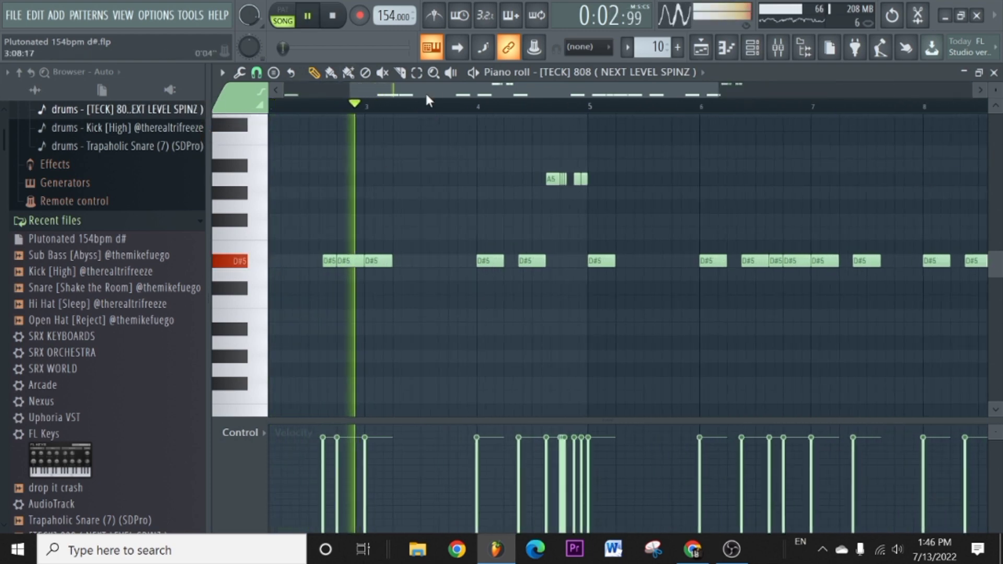
left_click_drag(426, 94, 383, 93)
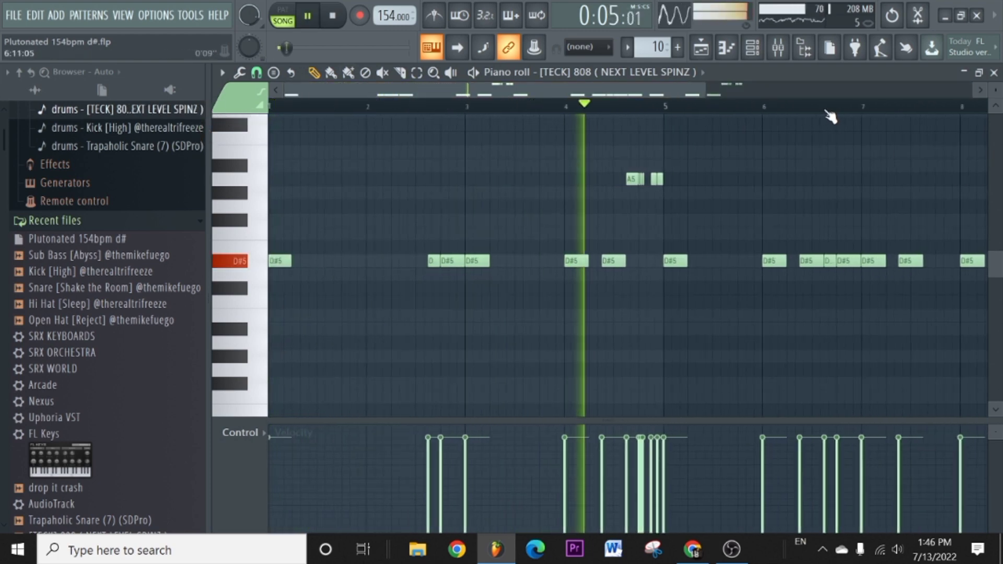
scroll(836, 111, "up", 3)
scroll(833, 112, "down", 5)
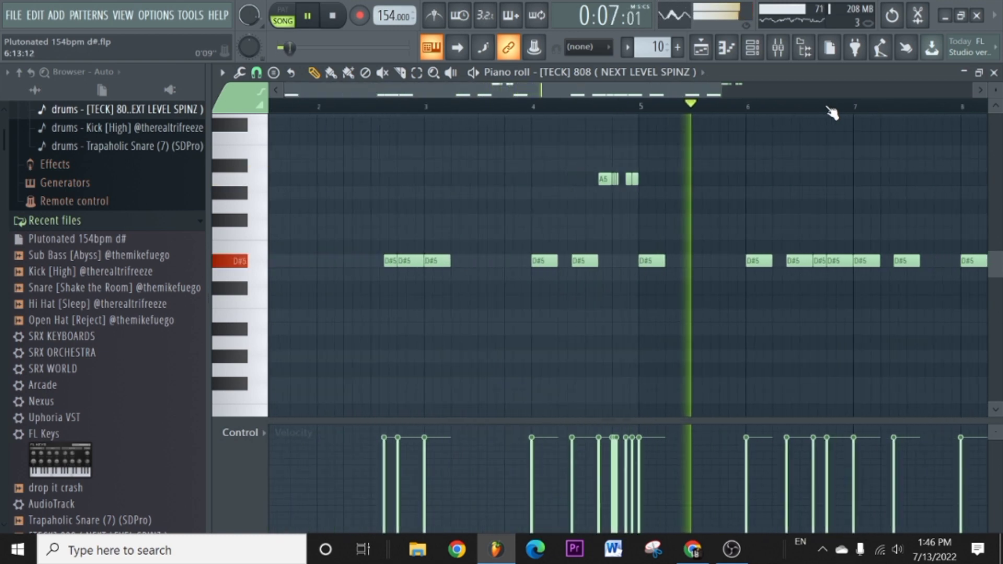
left_click_drag(540, 85, 360, 189)
key("space")
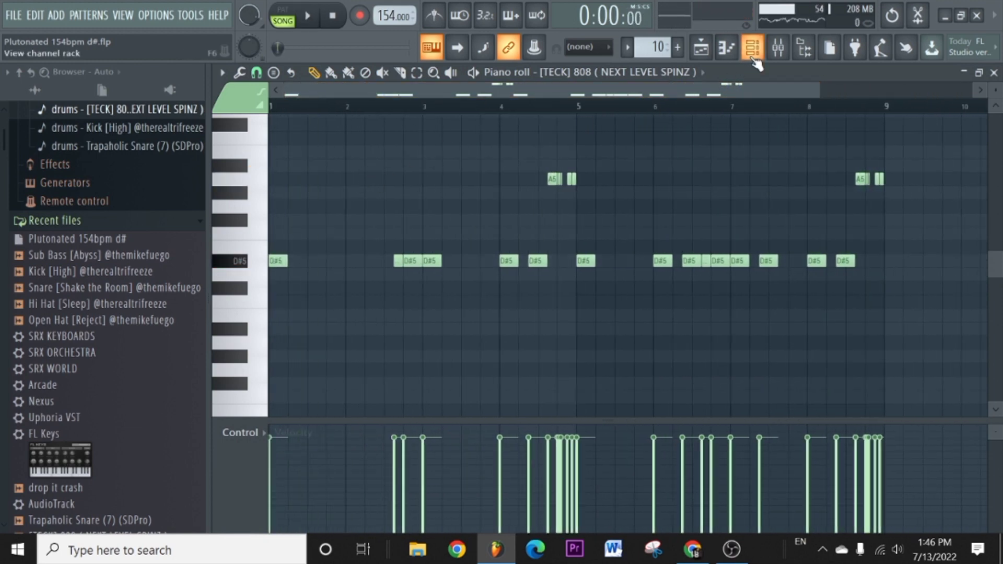
Unmute the kick track 14 in the playlist and open its Kick [High] pattern in the piano roll.
left_click(710, 53)
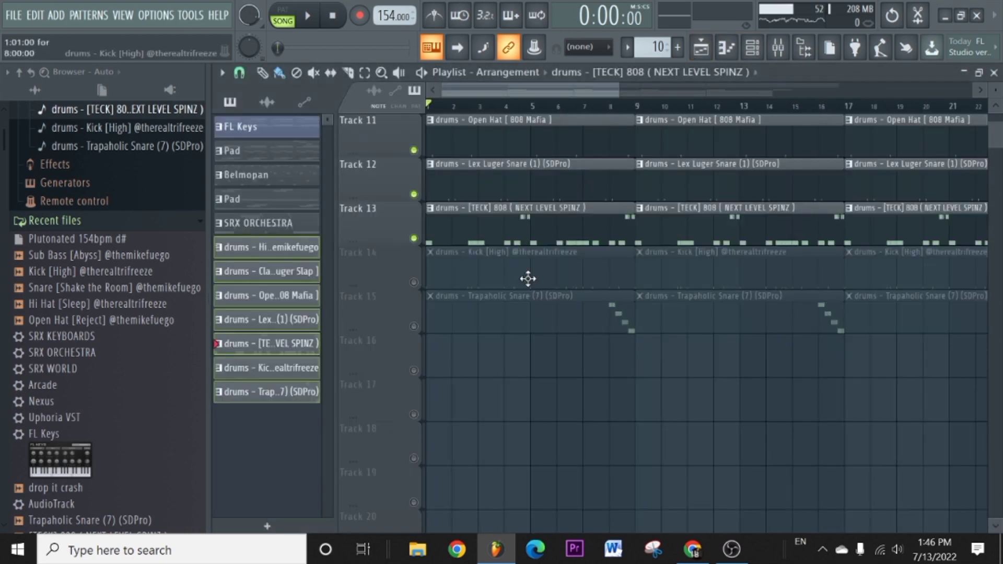
left_click(413, 283)
double_click(486, 264)
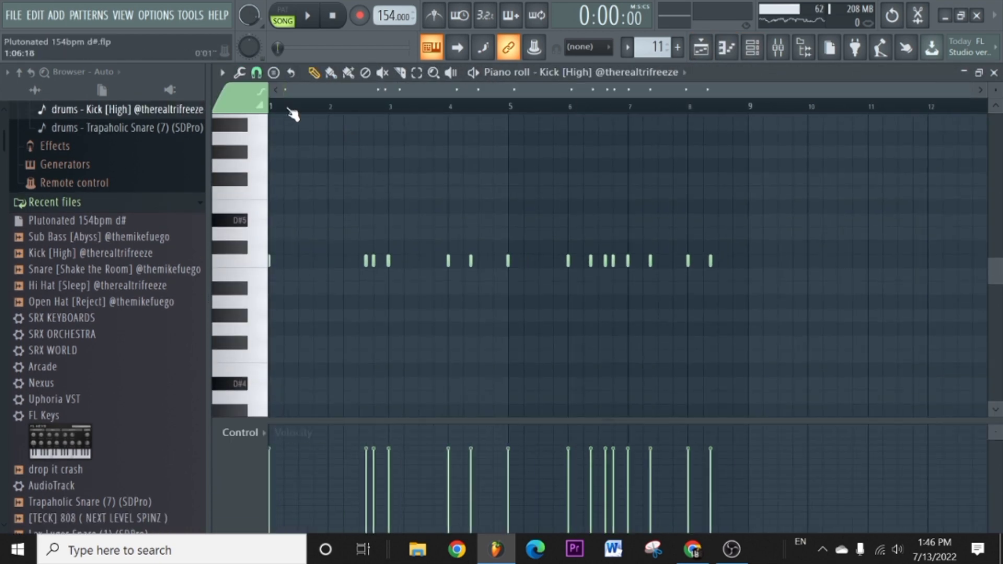
Play the kick pattern, switch playback to pattern mode to hear it alone, and examine its notes.
key("space")
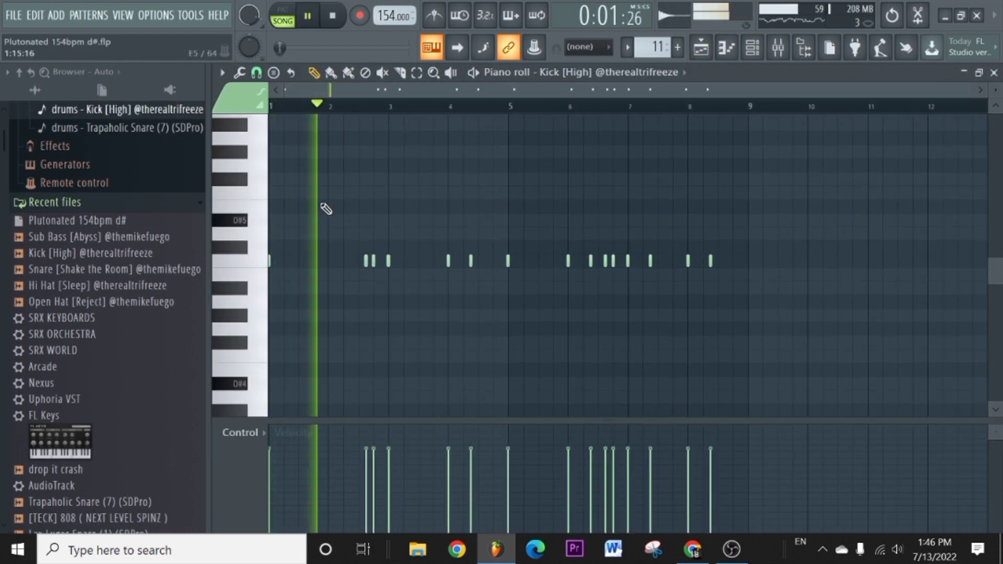
key("l")
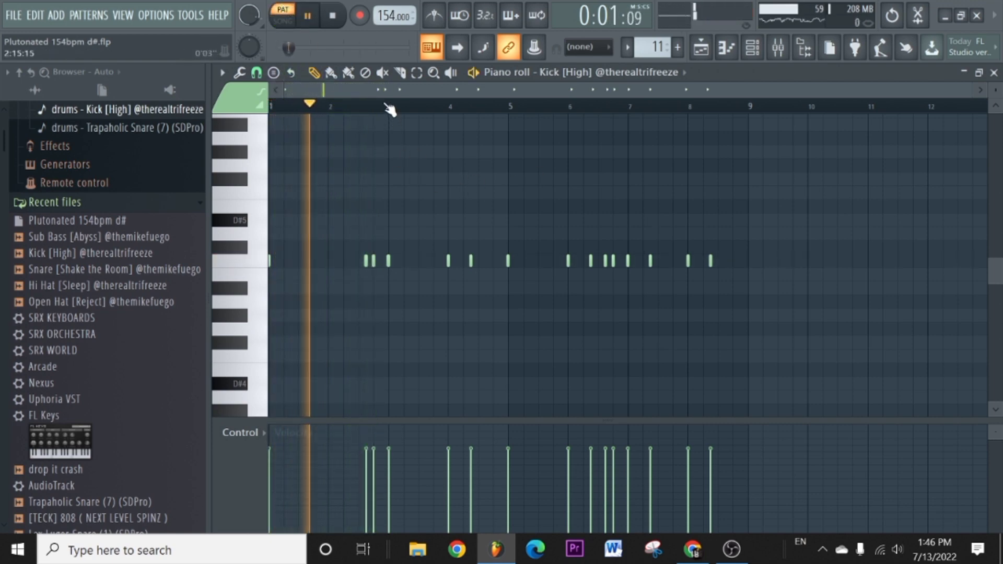
scroll(391, 107, "up", 2)
scroll(403, 107, "up", 2)
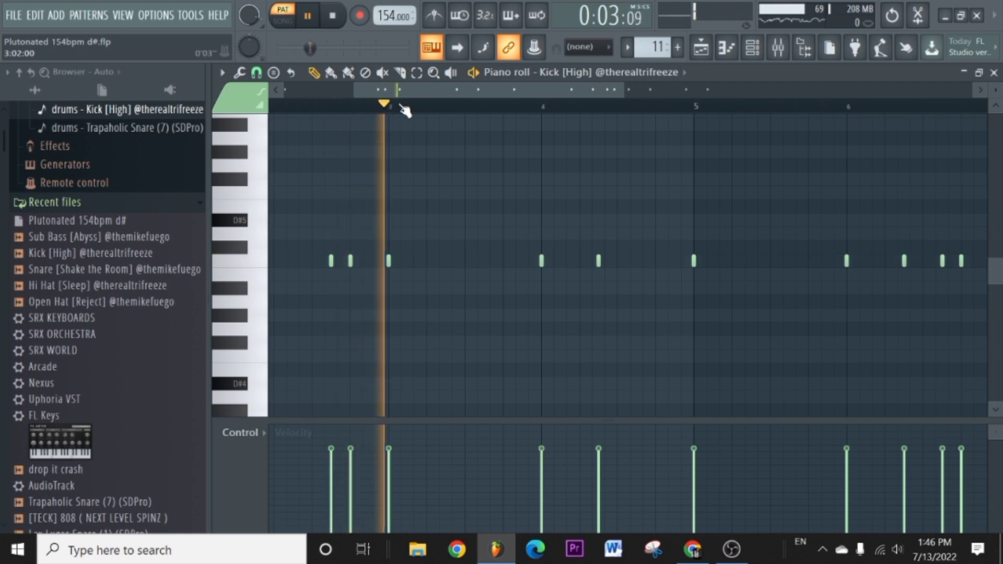
scroll(726, 110, "down", 2)
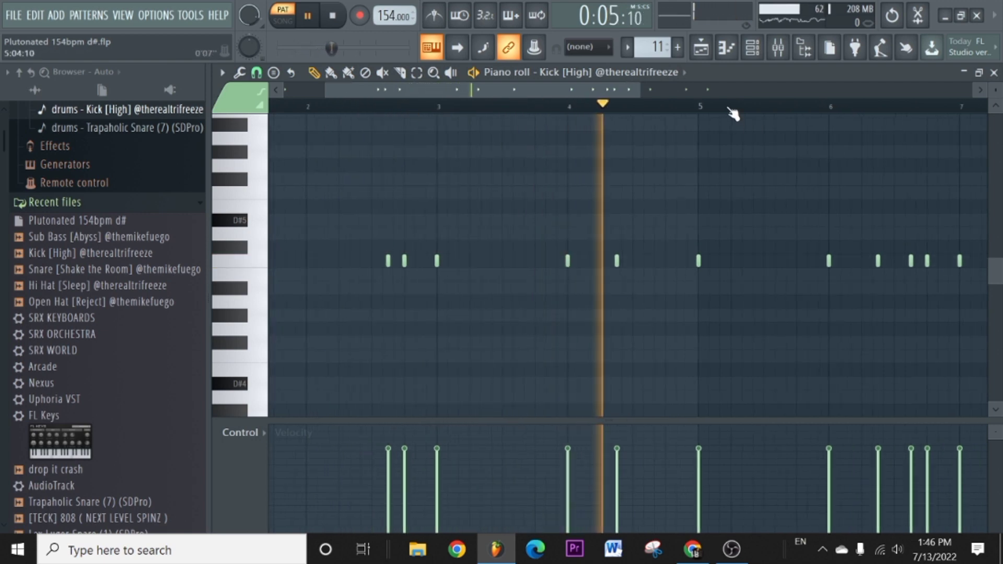
left_click_drag(592, 96, 719, 120)
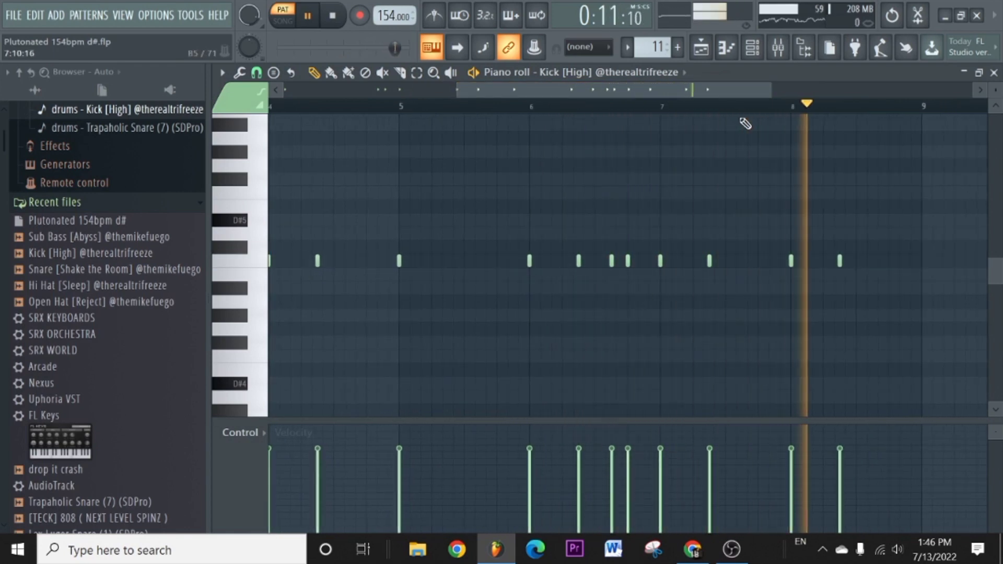
scroll(746, 124, "down", 5)
key("space")
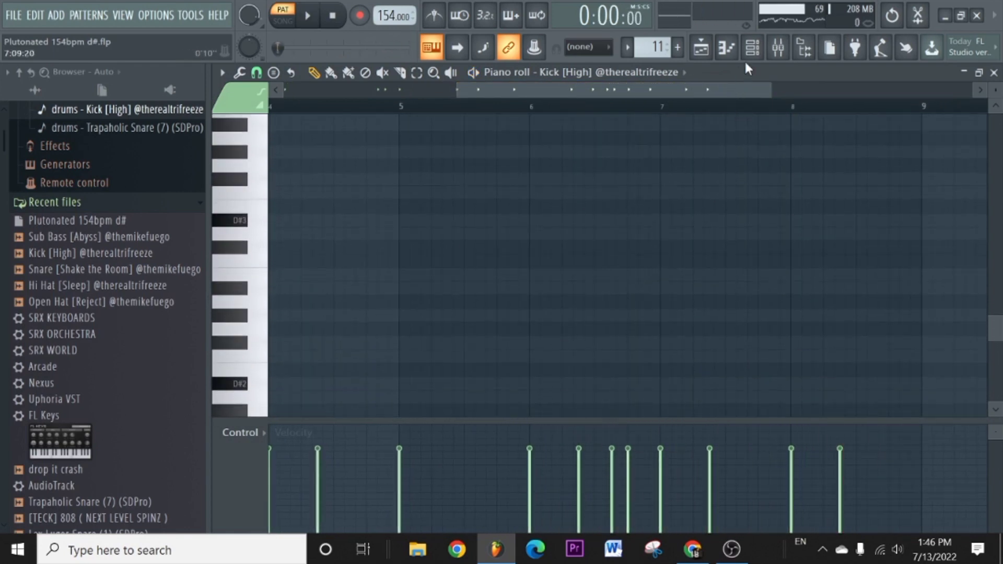
Unmute the Trapaholic Snare track 15 in the playlist and open its Trapaholic Snare (7) pattern in the piano roll.
left_click(756, 52)
left_click(699, 53)
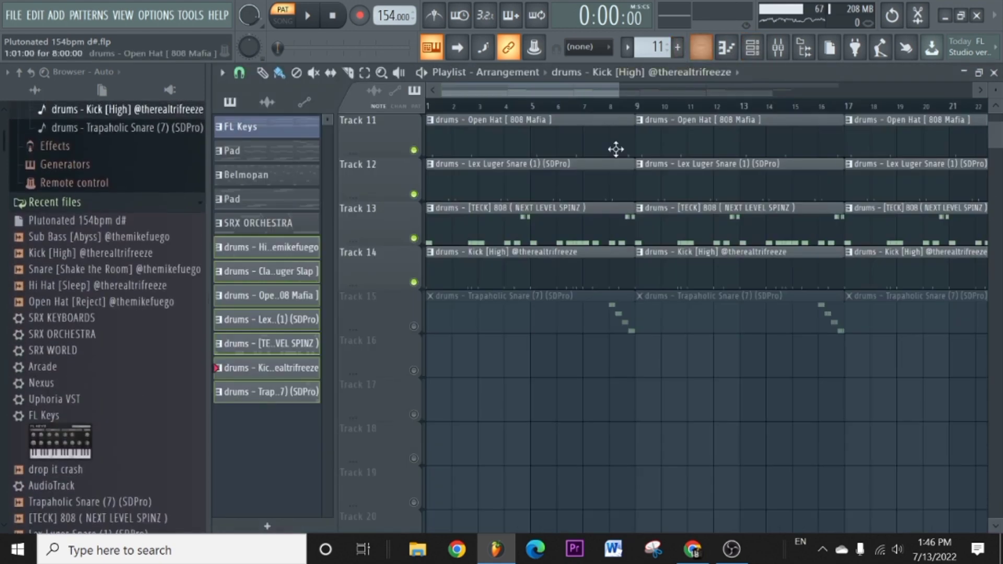
left_click(414, 326)
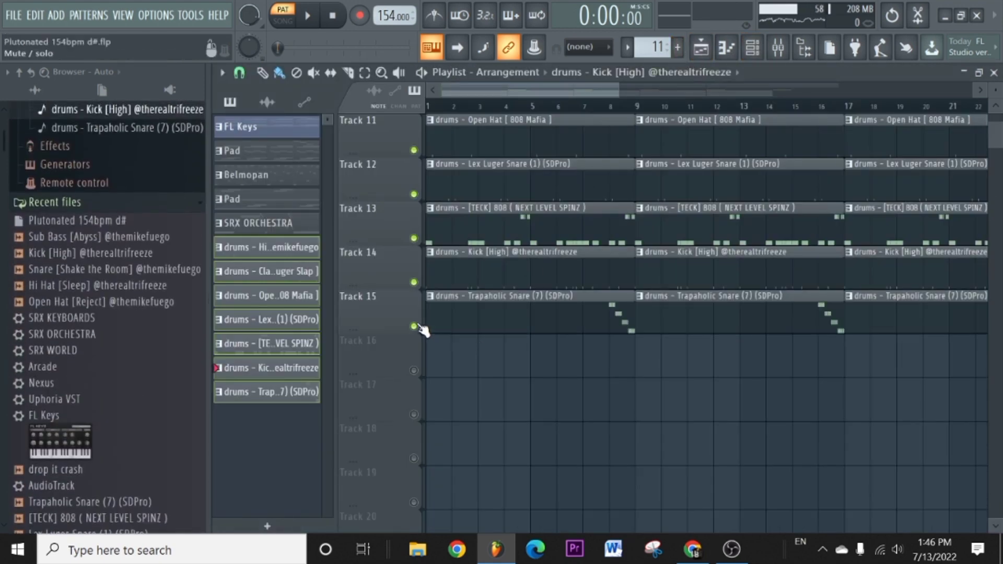
double_click(561, 305)
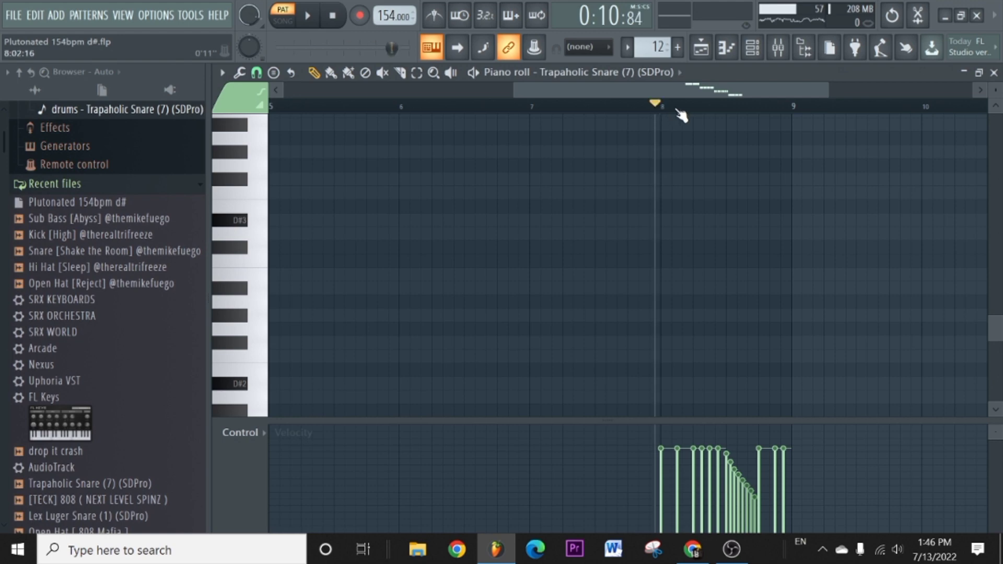
Play the Trapaholic Snare (7) pattern from bar 8 and examine its notes and velocities.
scroll(681, 109, "up", 3)
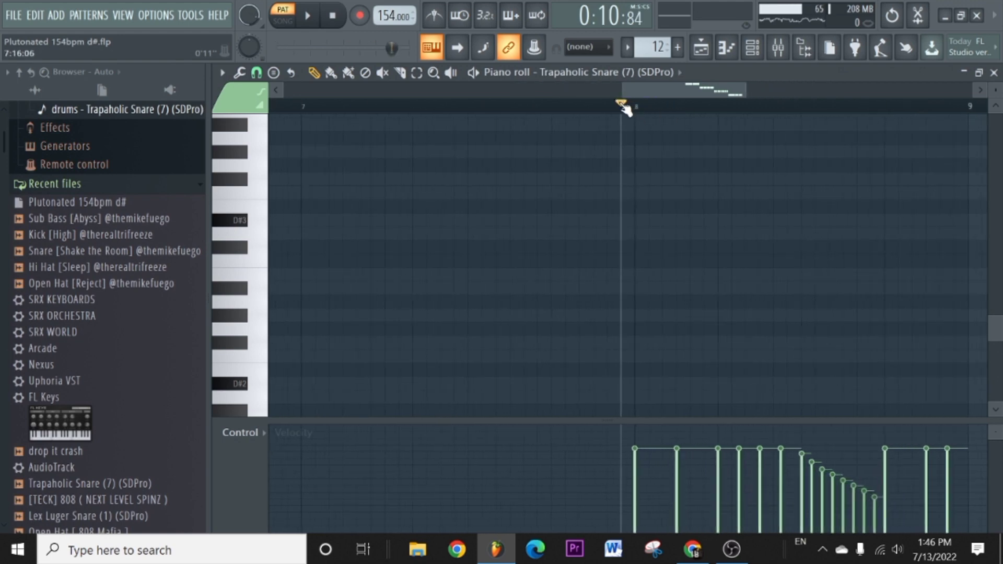
left_click_drag(674, 90, 694, 102)
scroll(732, 108, "down", 1)
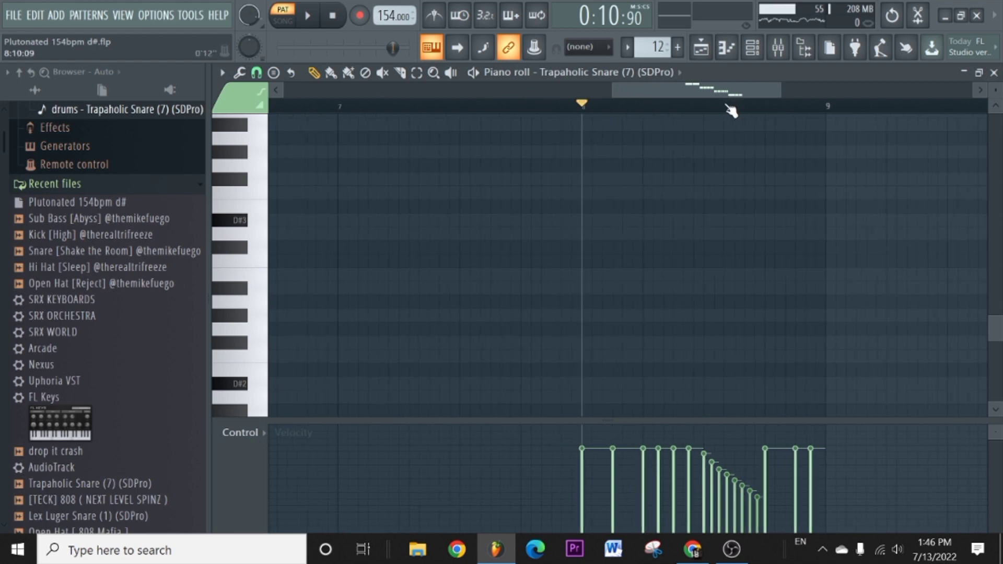
scroll(731, 110, "up", 1)
scroll(730, 167, "down", 3)
scroll(683, 118, "down", 1)
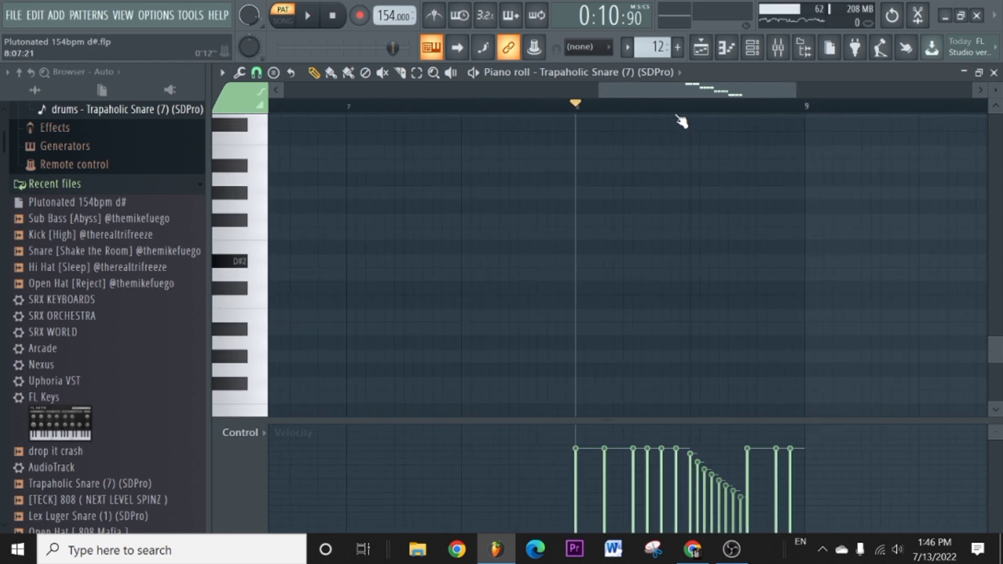
scroll(710, 235, "down", 3)
key("space")
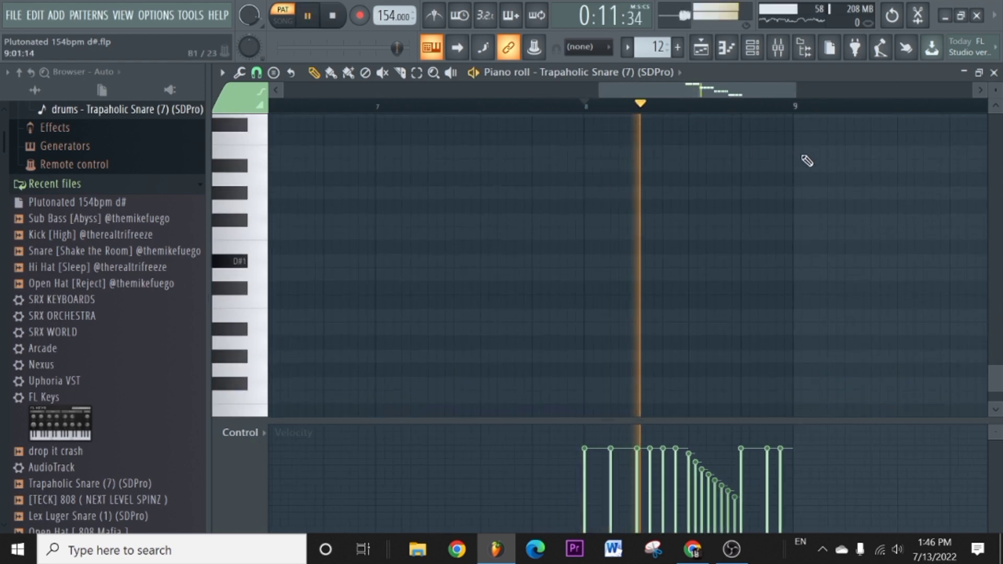
scroll(862, 172, "down", 1)
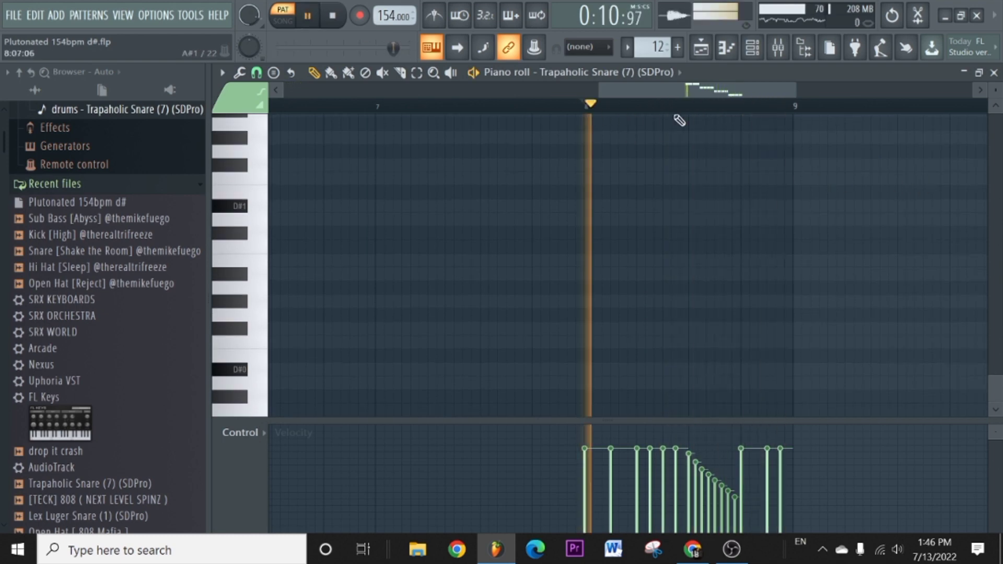
scroll(804, 107, "up", 2)
scroll(790, 311, "up", 12)
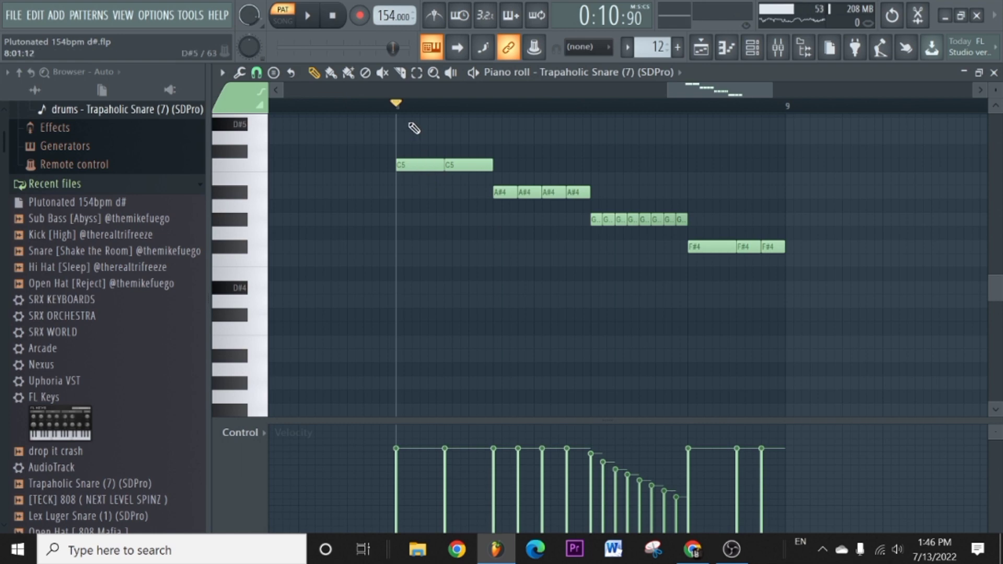
Set the piano roll's snap to 1/3 step.
left_click(260, 76)
left_click(282, 178)
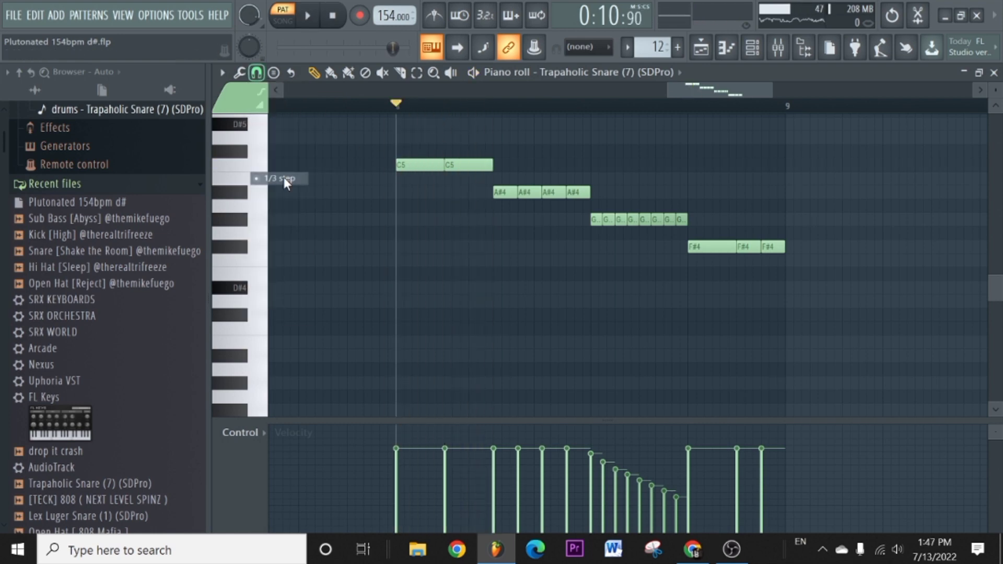
Duplicate the two C5 snare notes three times in the same row to fill the rest of bar 8.
left_click(426, 165)
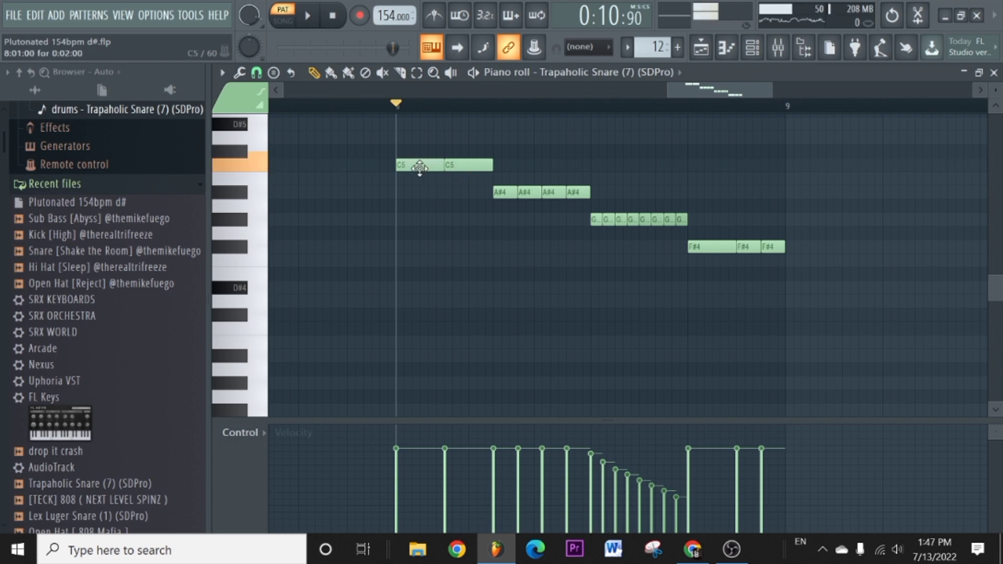
left_click_drag(465, 171, 409, 150)
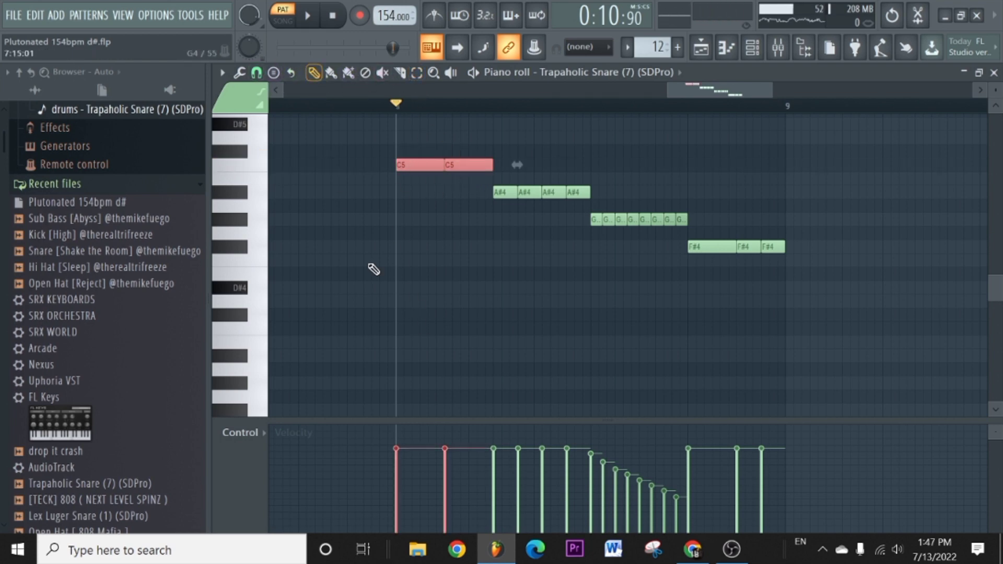
key("ctrl+b")
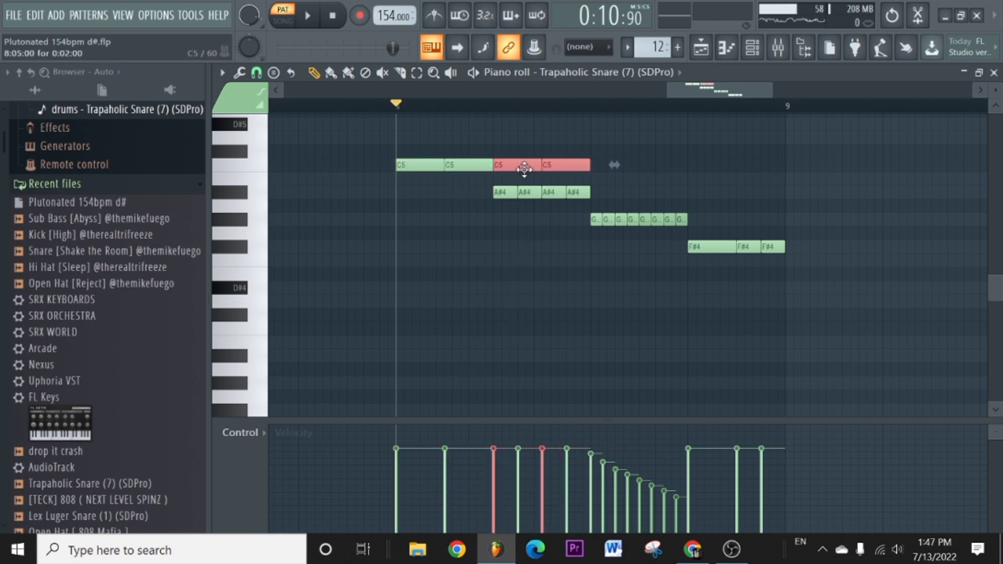
key("ctrl+b")
key("ctrl+b")
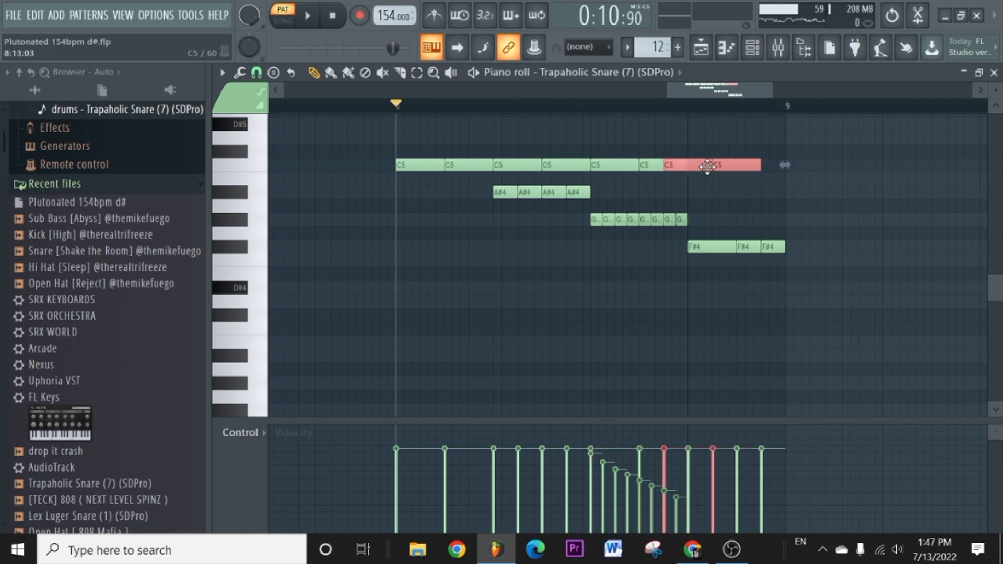
left_click_drag(707, 166, 721, 166)
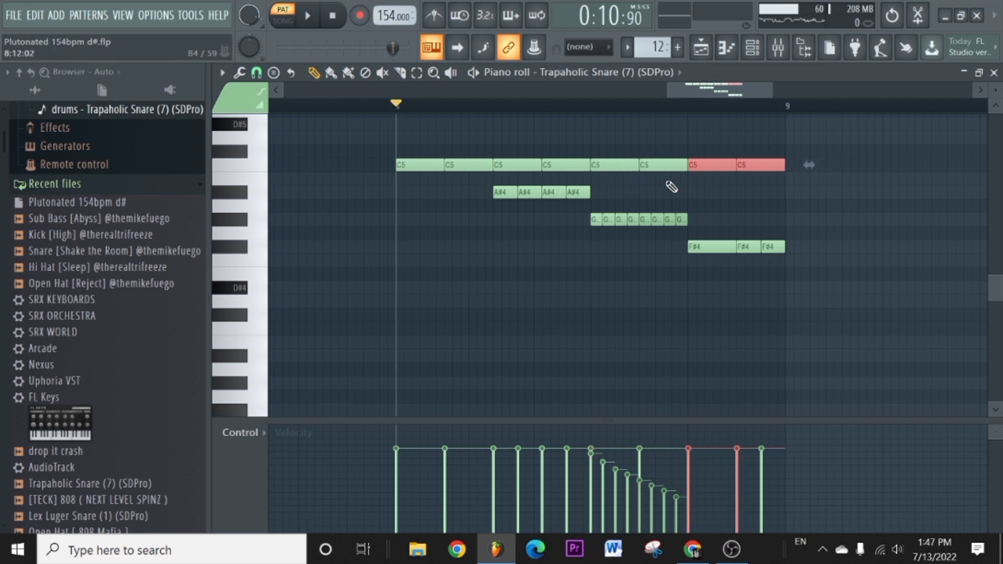
Lower the three copied note pairs to D#4, B3 and C#4 in turn.
left_click_drag(757, 186, 493, 130)
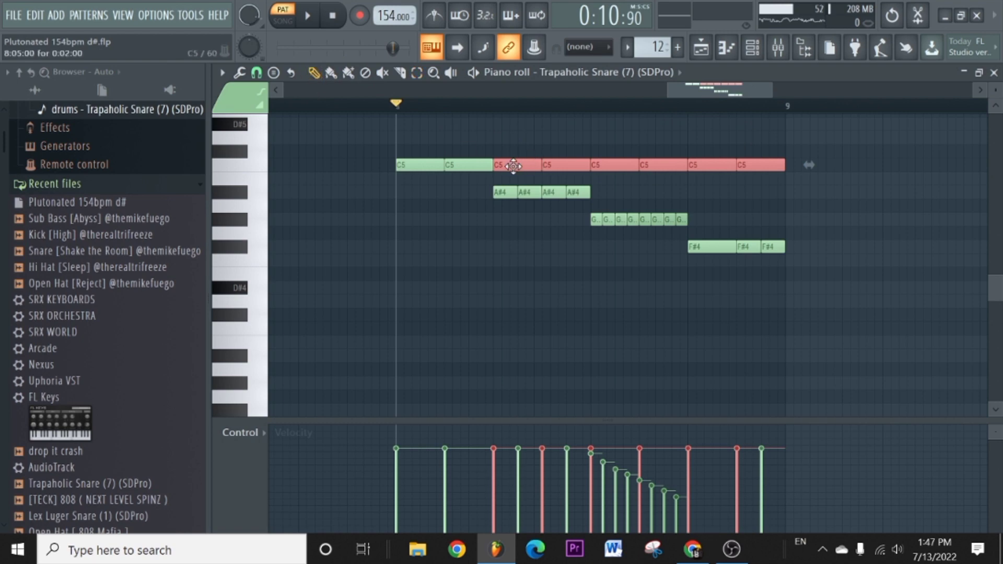
left_click_drag(513, 166, 516, 287)
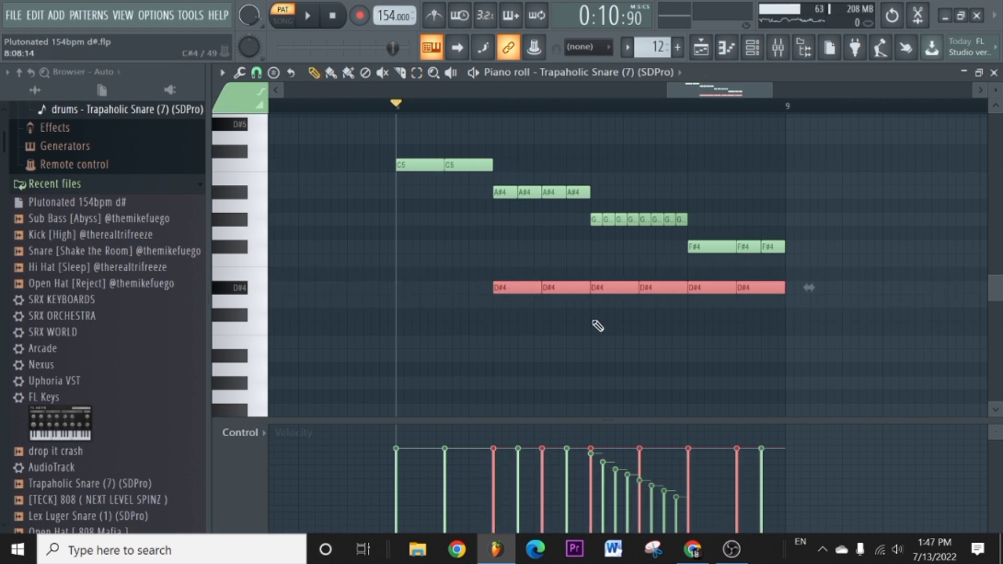
left_click_drag(773, 312, 608, 344)
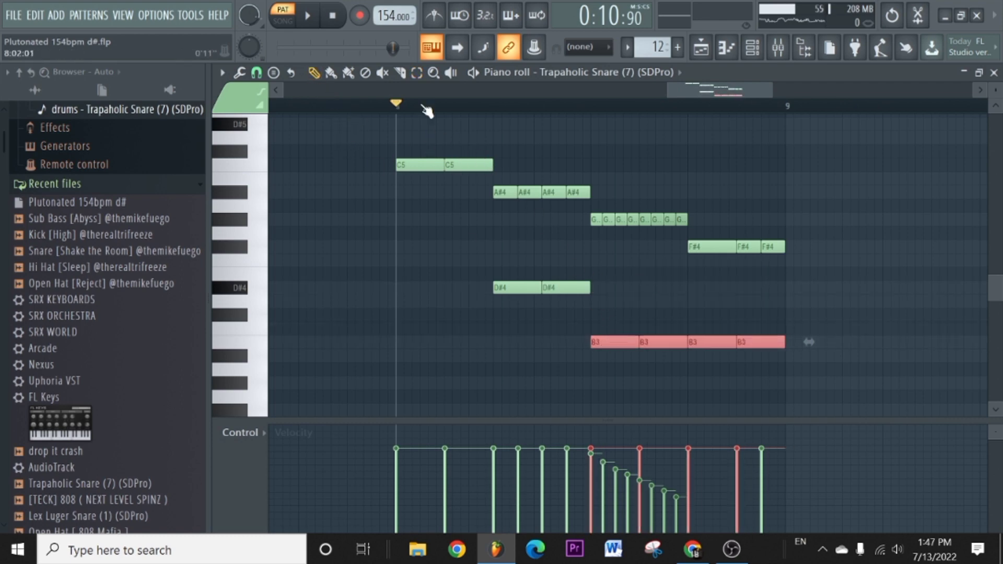
left_click_drag(761, 361, 722, 340)
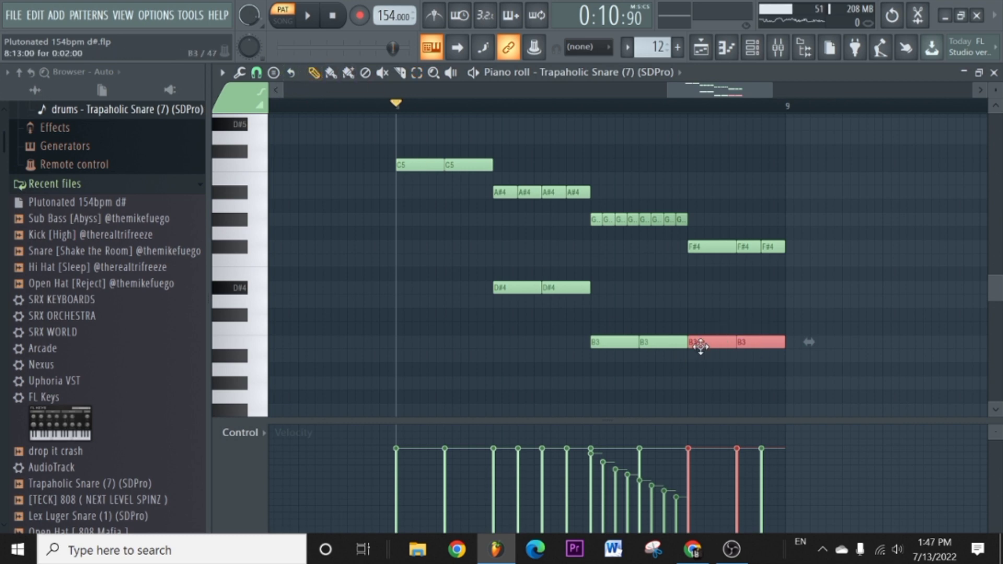
left_click_drag(700, 346, 704, 314)
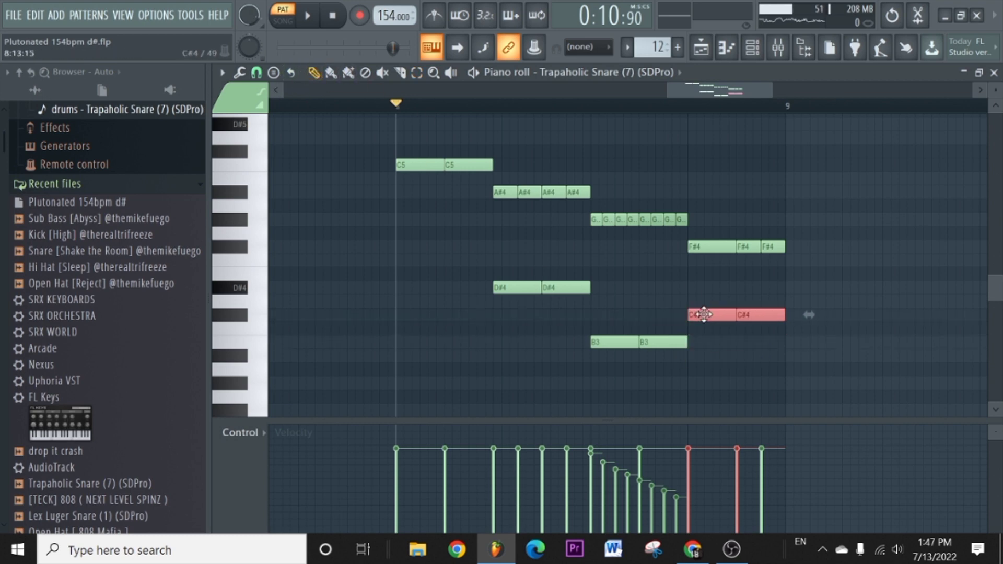
left_click(884, 234)
right_click(886, 235)
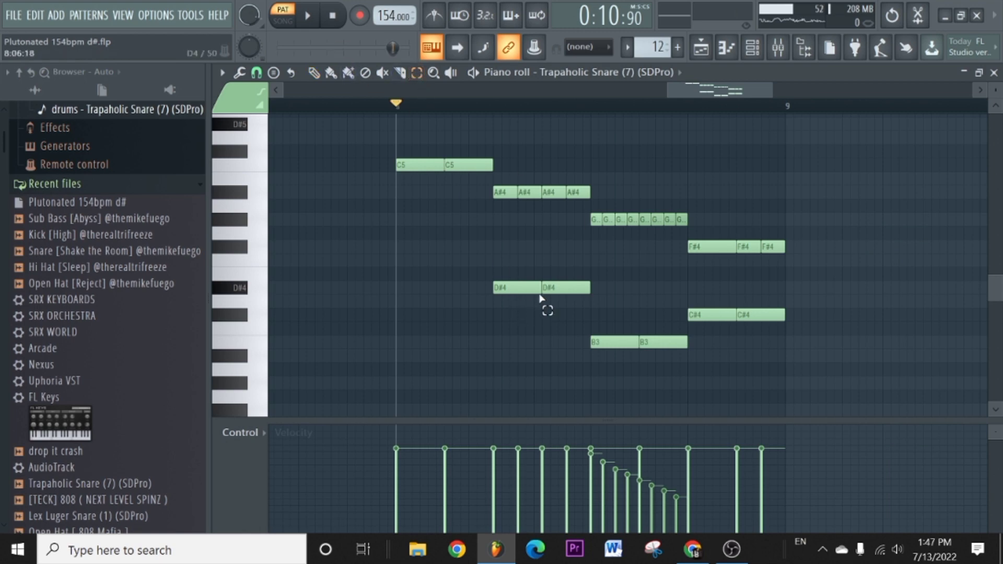
Split the D#4 pair into four notes and the B3 pair into eight with the arpeggiator.
left_click_drag(598, 314, 476, 262)
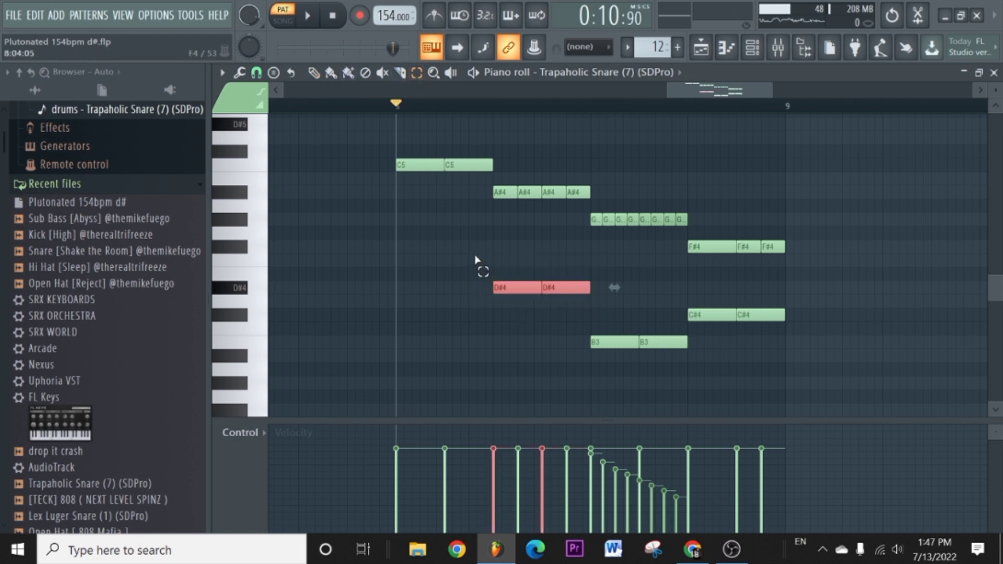
key("alt+a")
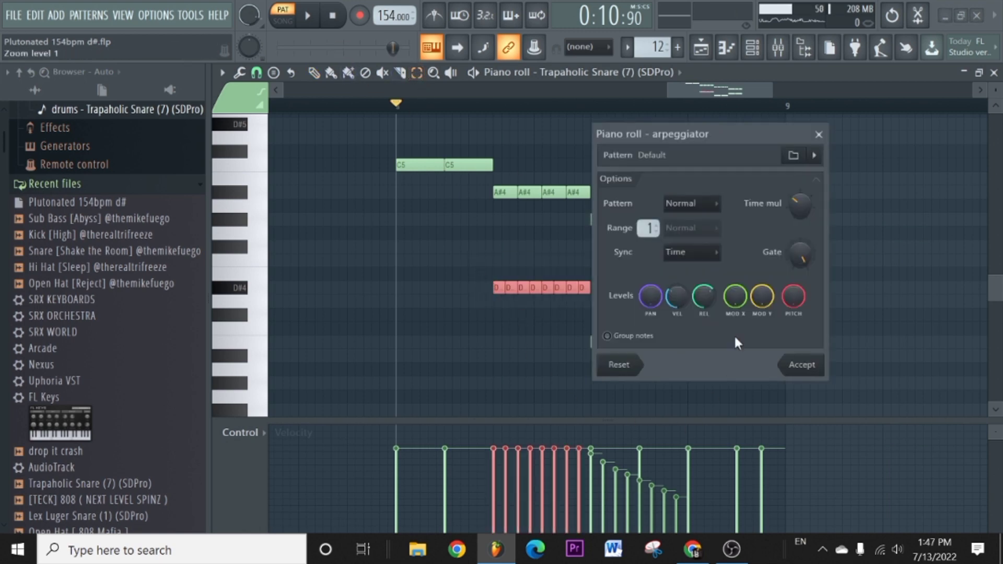
left_click(800, 366)
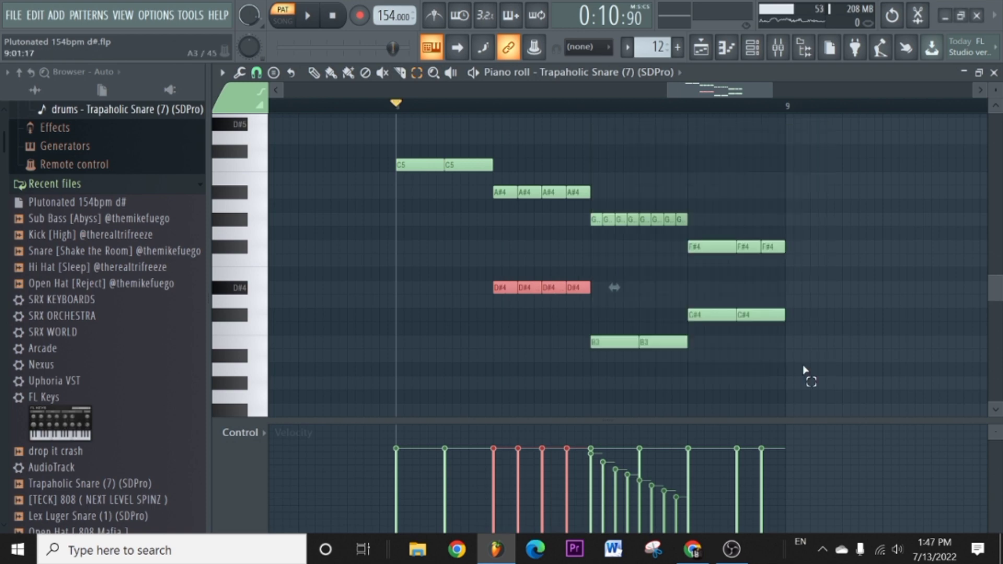
left_click_drag(674, 351, 614, 312)
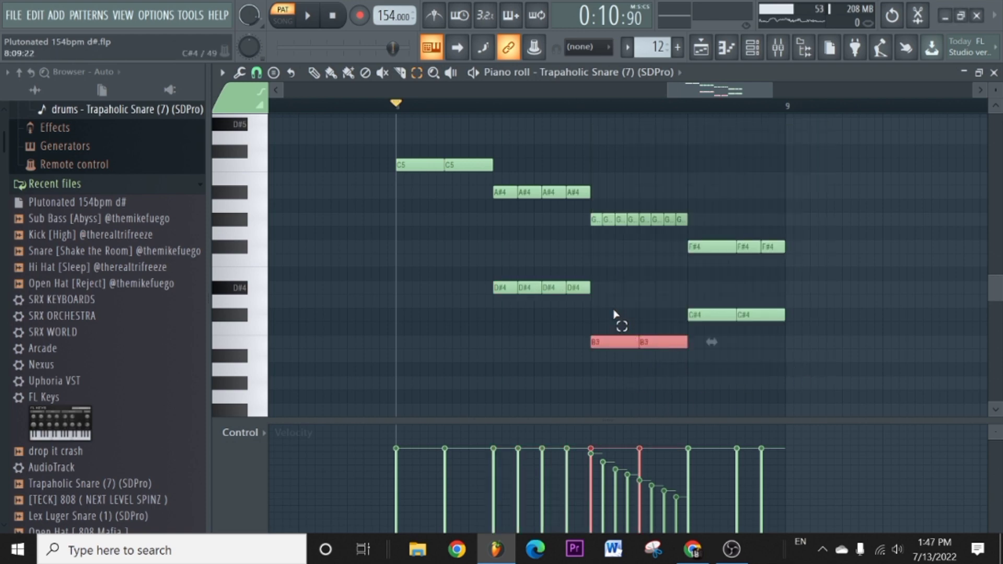
key("alt+a")
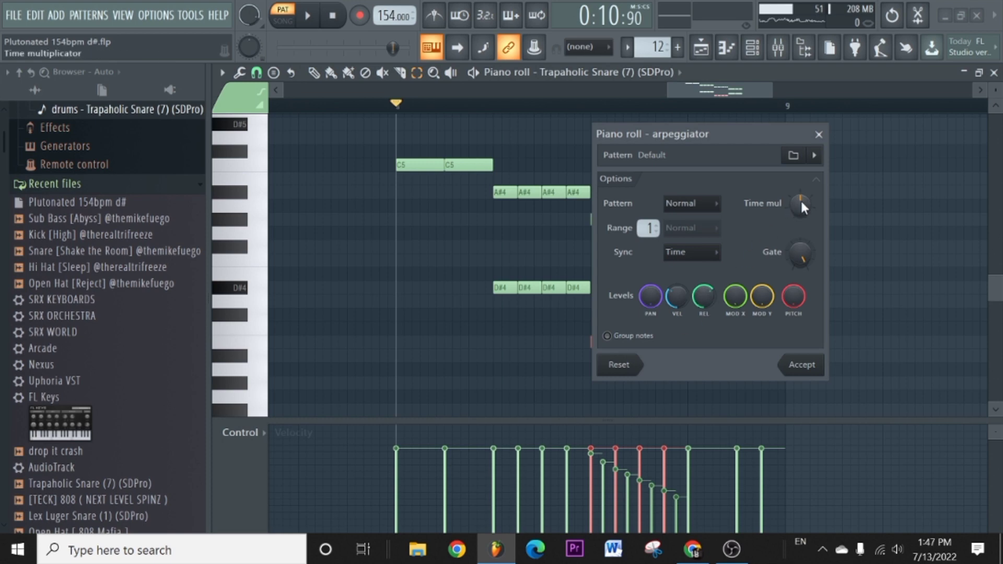
left_click(800, 366)
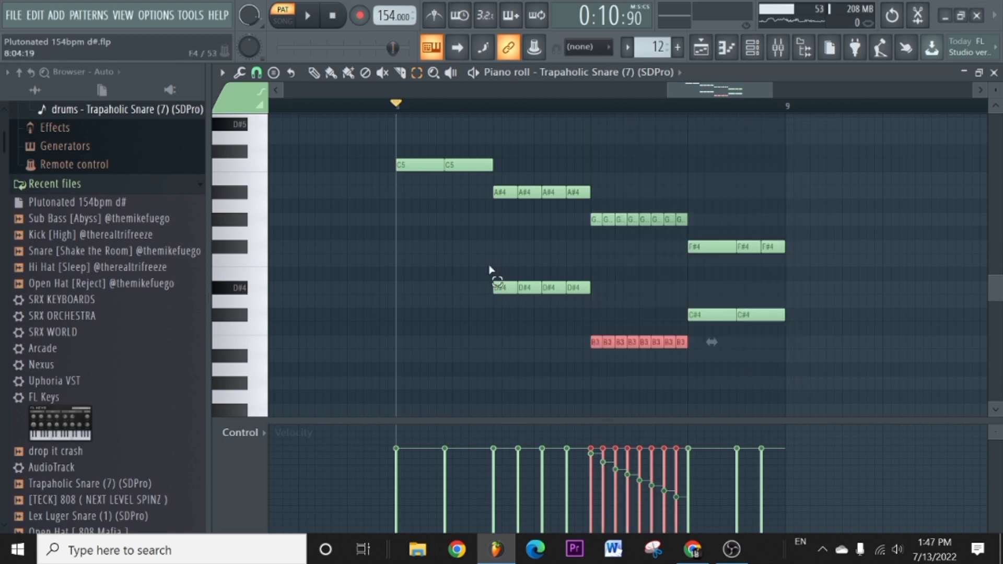
left_click(777, 348)
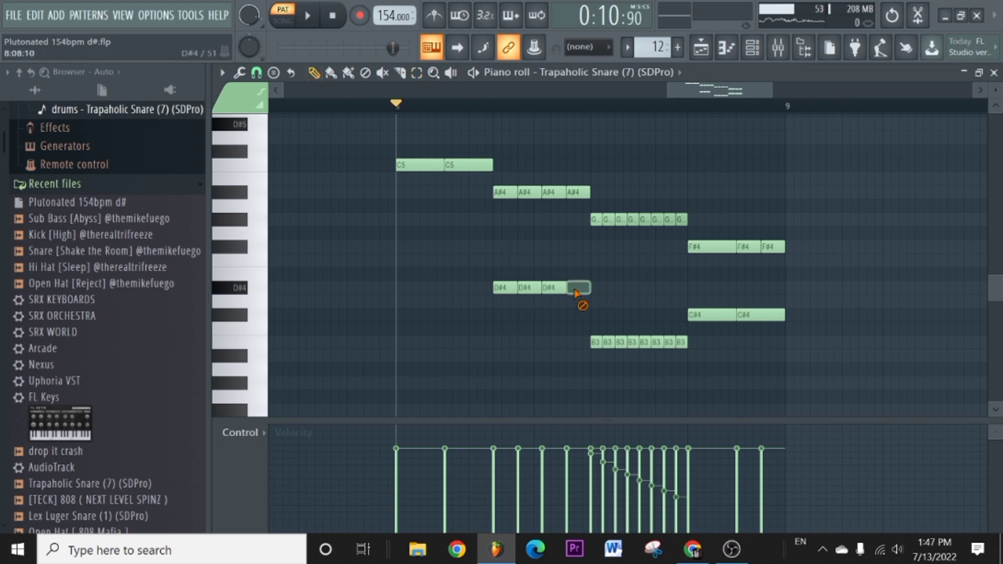
Delete the demonstration notes on D#4, B3 and C#4.
left_click_drag(590, 354, 716, 323)
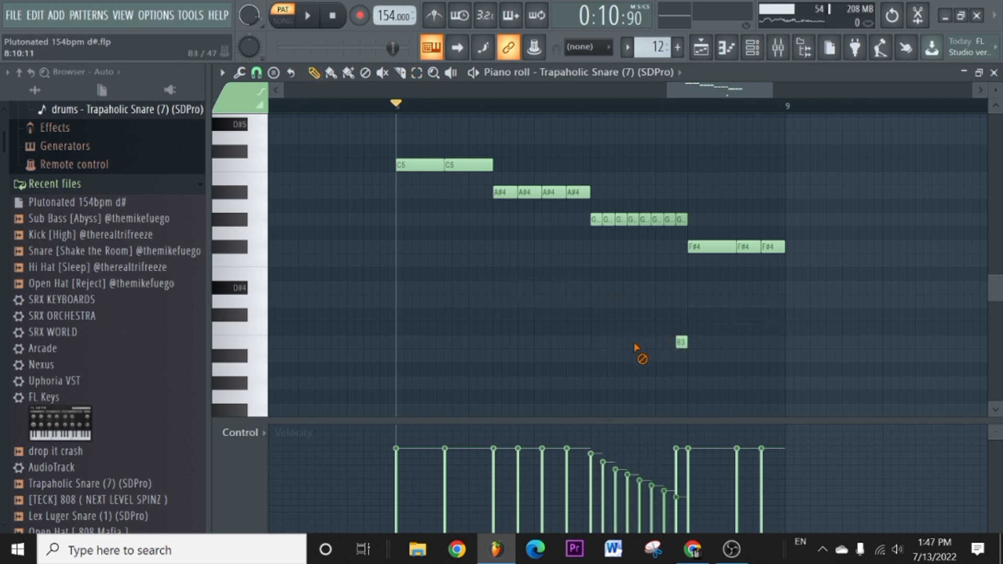
left_click_drag(636, 347, 708, 347)
Return to the playlist and play the unmuted drum tracks together in song mode.
key("space")
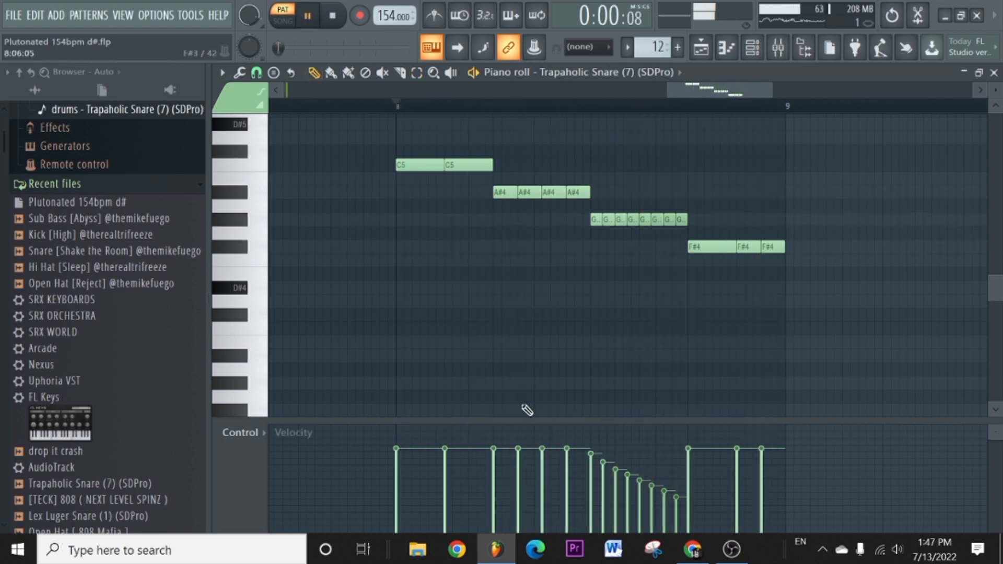
left_click(701, 52)
scroll(589, 267, "up", 3)
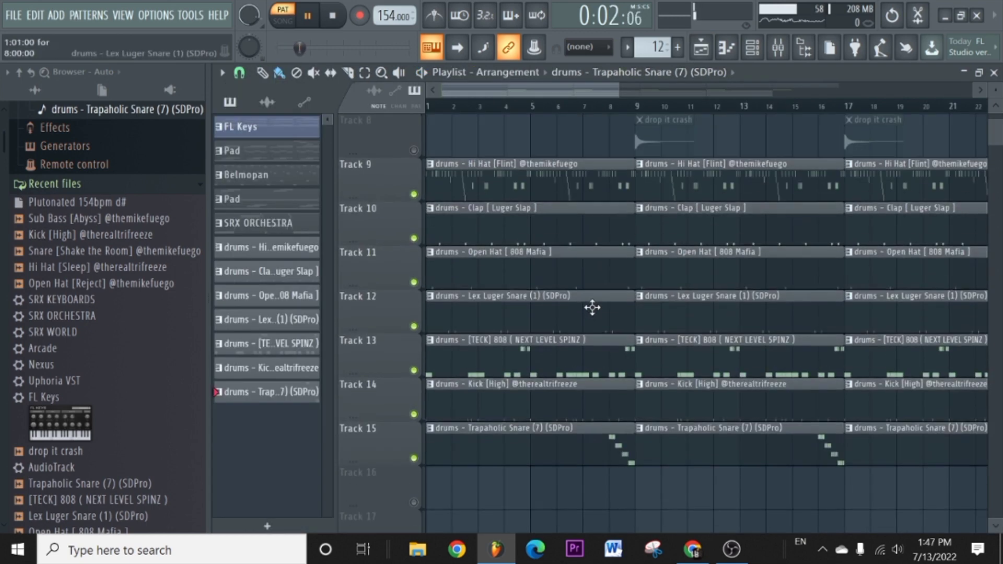
left_click(283, 21)
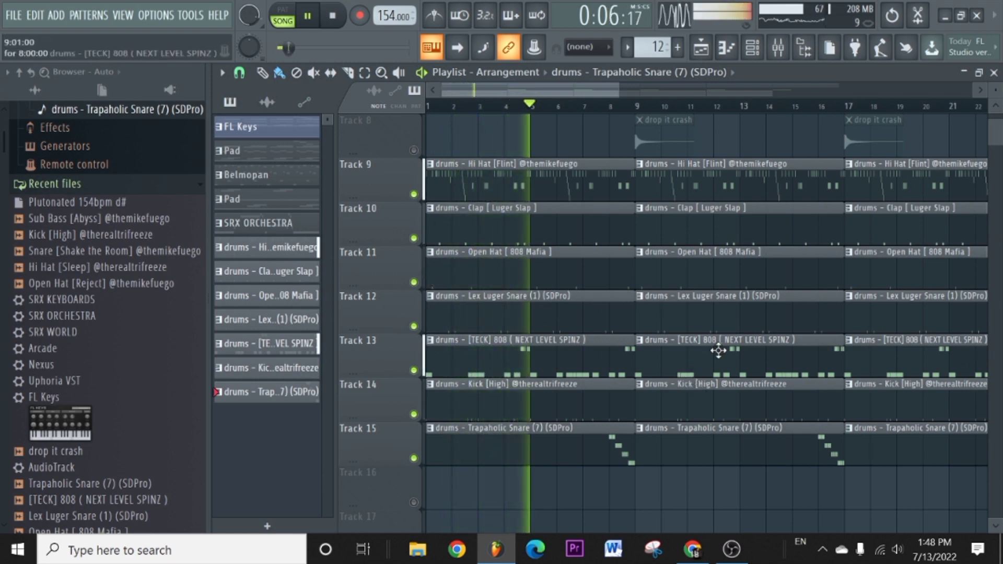
Delete the drum clips in bars 1 to 8 on tracks 9 to 15, and stop playback.
scroll(614, 226, "up", 3)
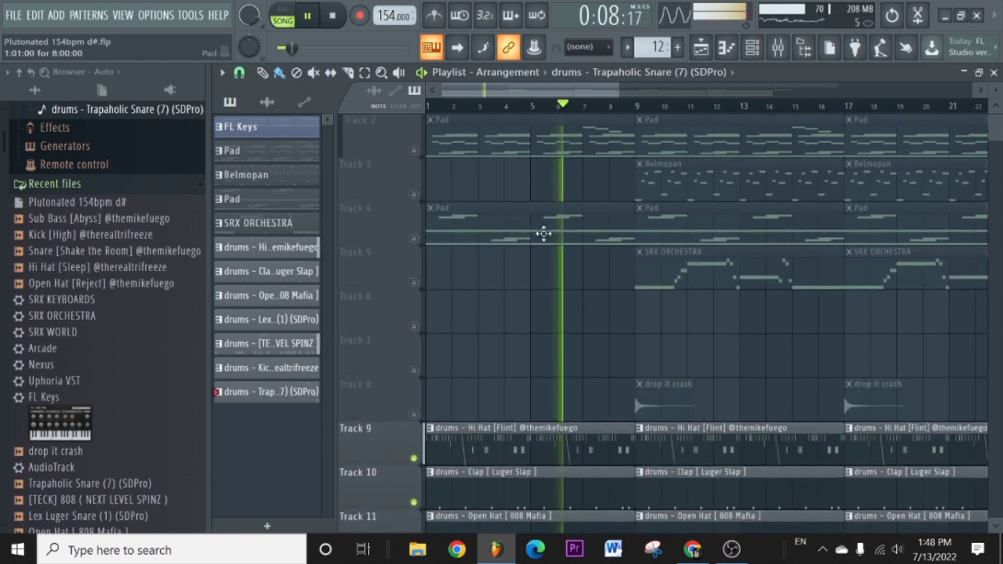
scroll(572, 255, "down", 2)
left_click_drag(562, 182, 533, 481)
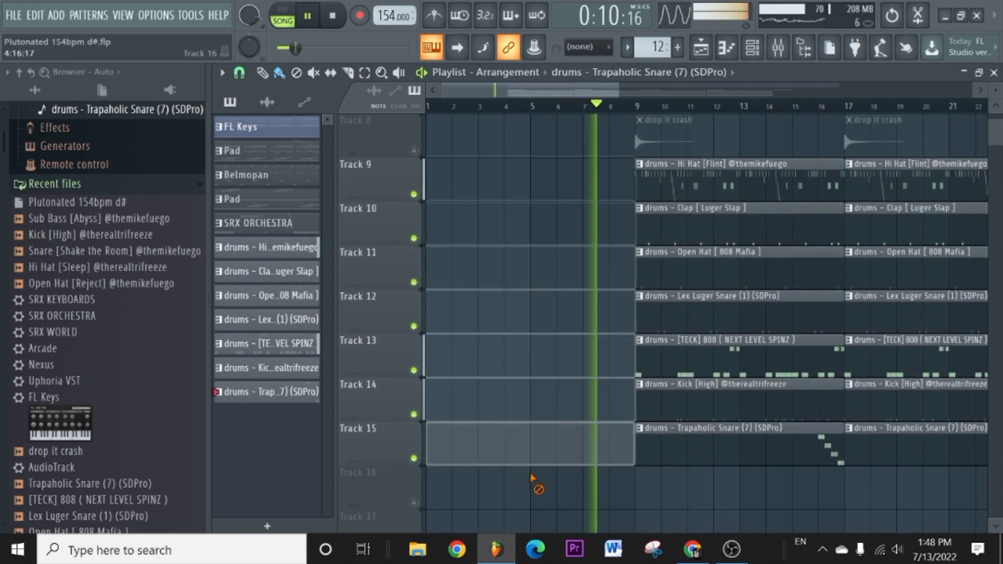
scroll(506, 386, "up", 6)
key("space")
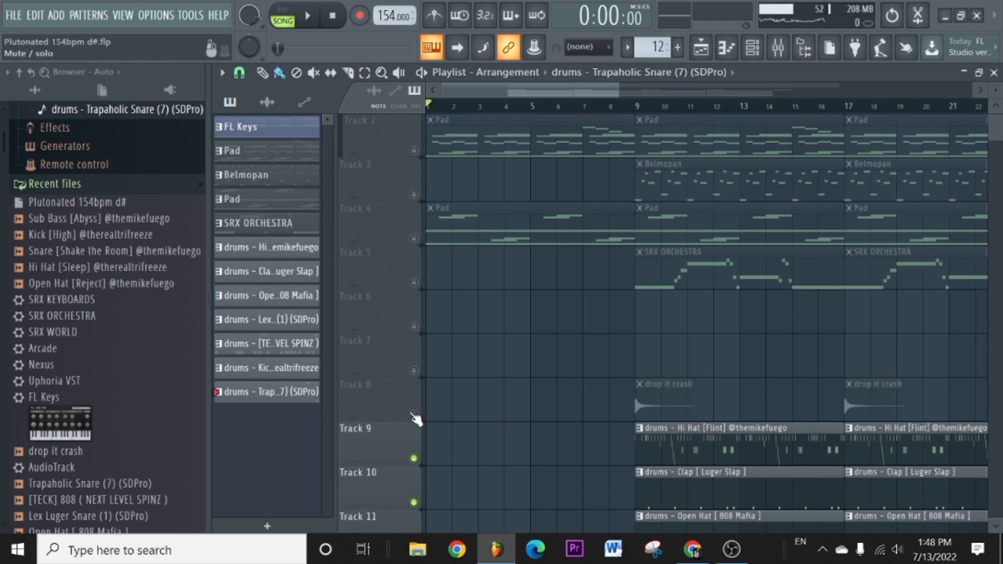
Unmute the drop it crash track 8 and play it briefly with the drums from bar 9.
left_click(413, 415)
left_click(638, 106)
key("space")
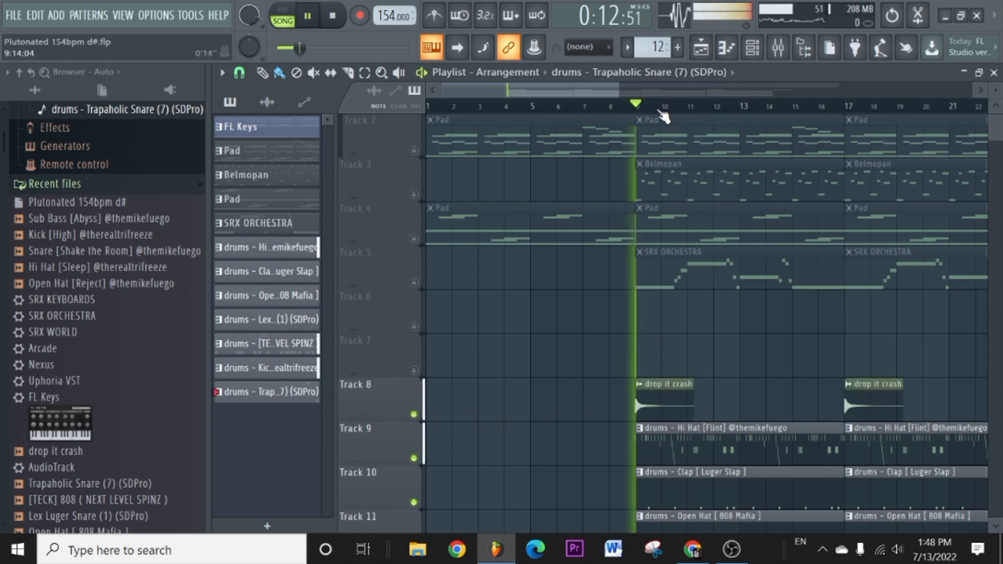
key("space")
Unmute all playlist tracks so that the melodies and drums sound together.
right_click(413, 414)
right_click(414, 195)
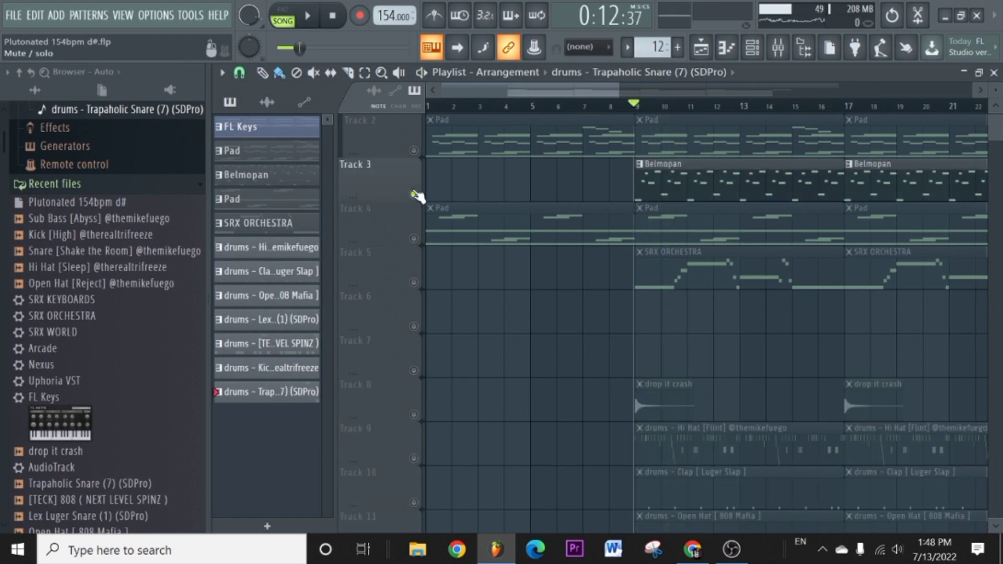
right_click(414, 195)
scroll(646, 107, "down", 3)
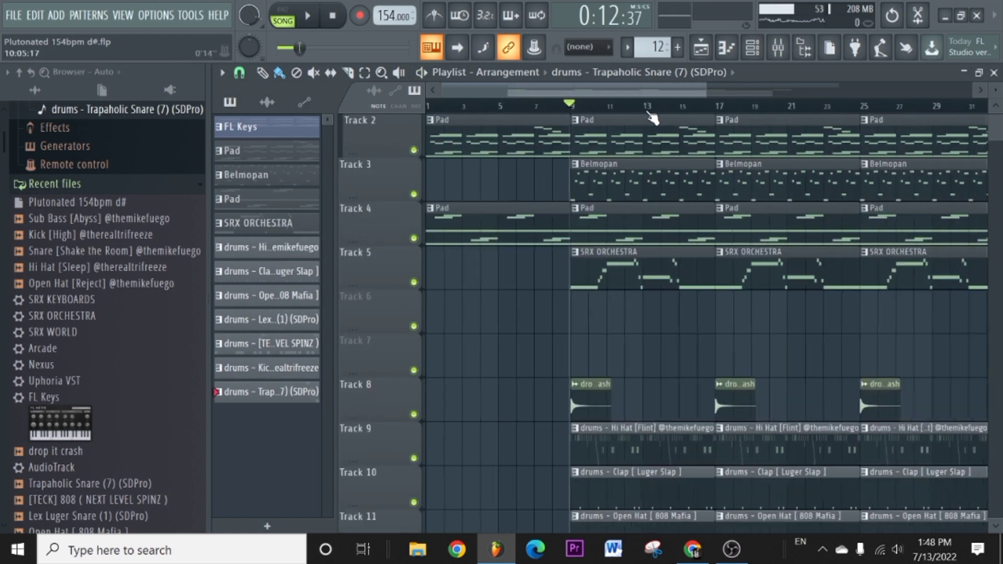
Look over the full playlist arrangement on all melody and drum tracks and play it from bar 1 in song mode.
scroll(649, 152, "down", 4)
scroll(617, 112, "down", 5)
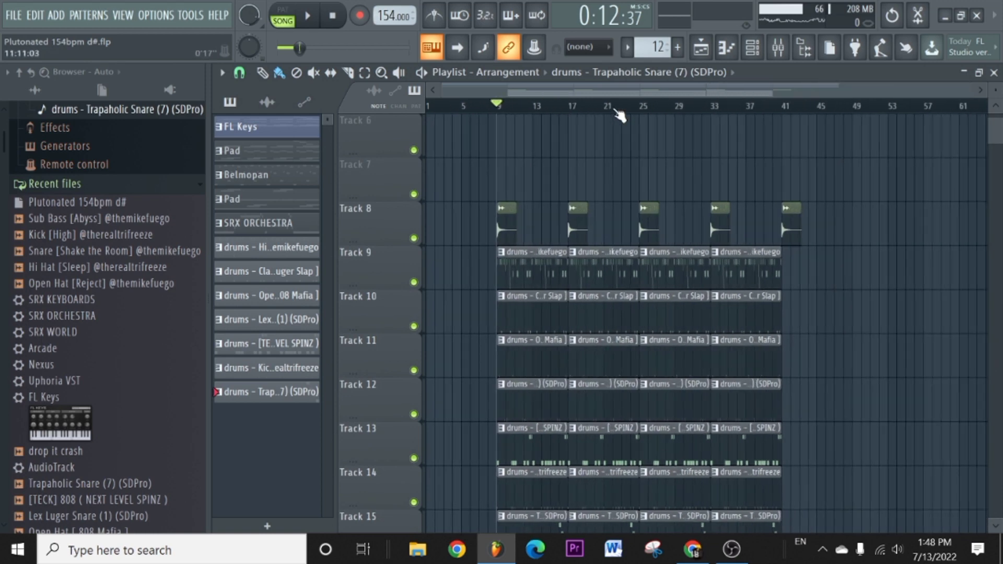
scroll(517, 101, "up", 4)
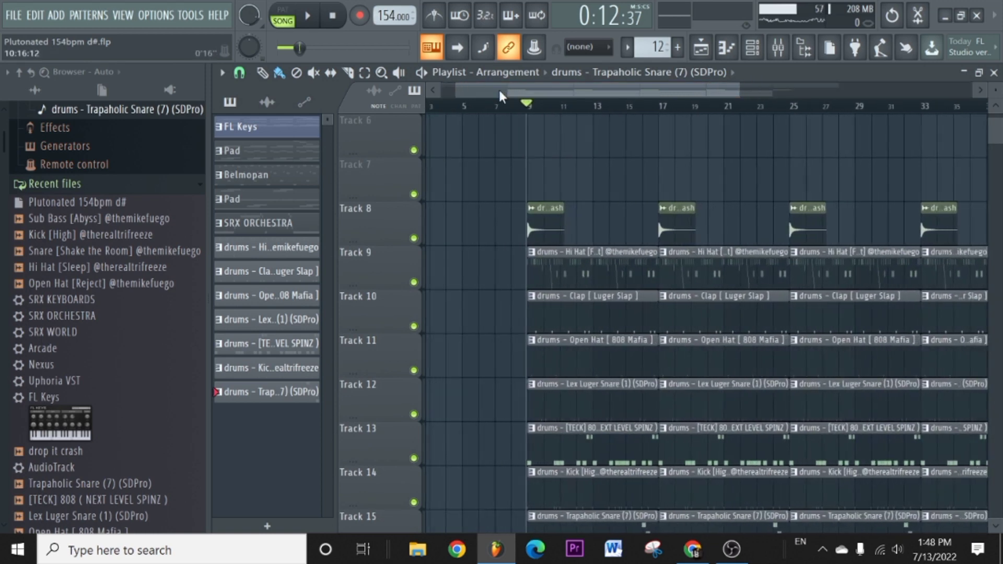
scroll(586, 131, "up", 3)
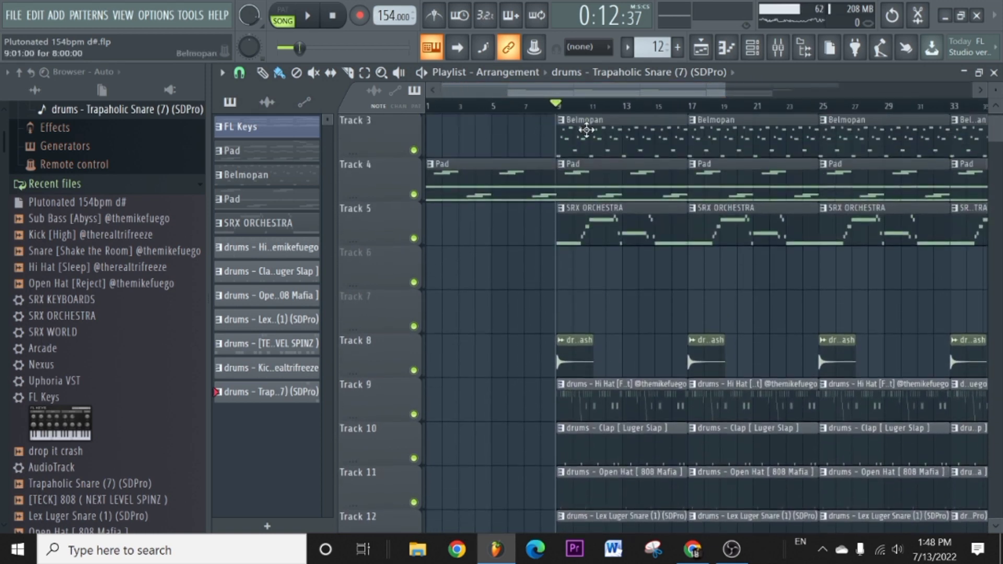
scroll(518, 104, "down", 2)
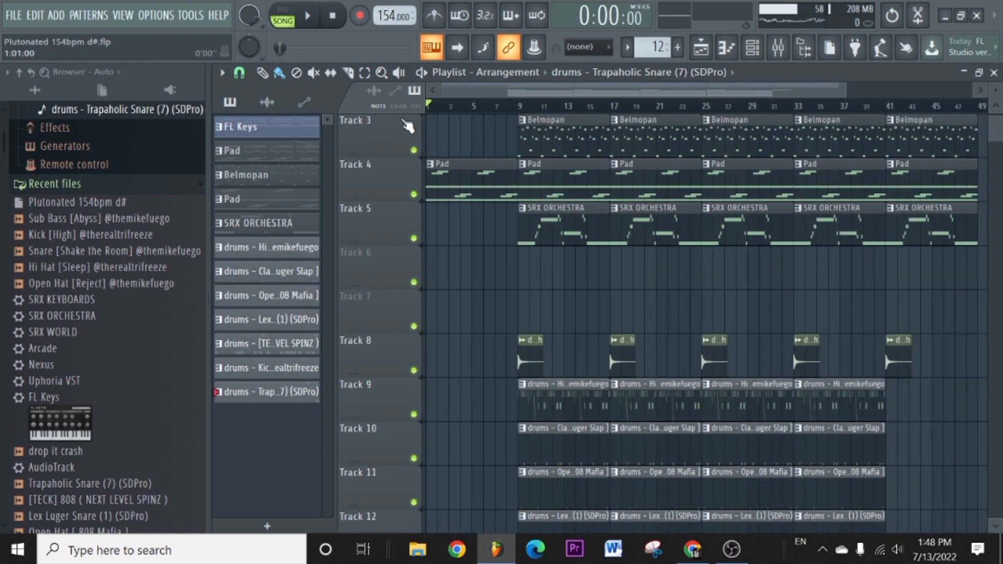
scroll(524, 209, "up", 2)
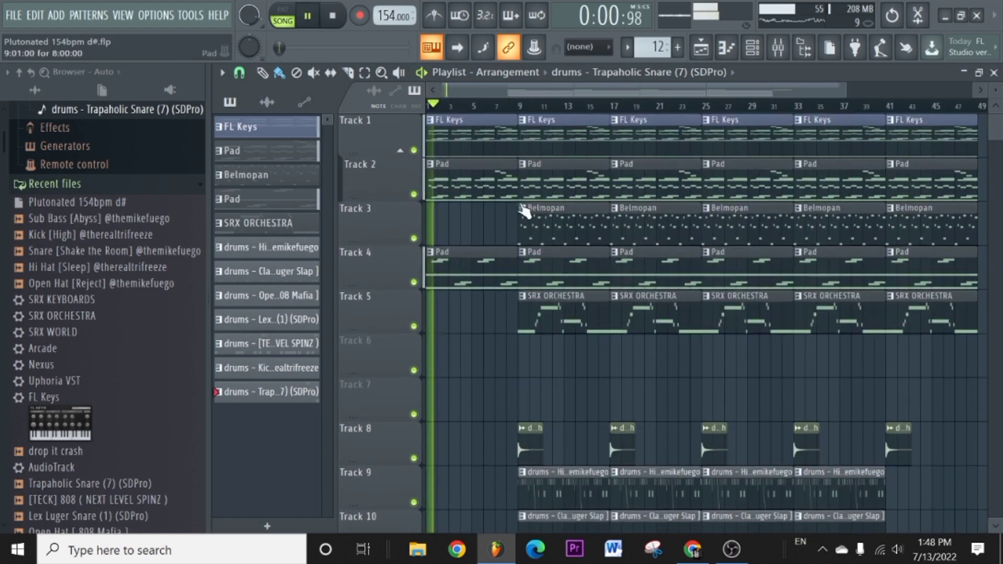
scroll(530, 201, "down", 5)
scroll(583, 289, "up", 4)
scroll(584, 298, "up", 1)
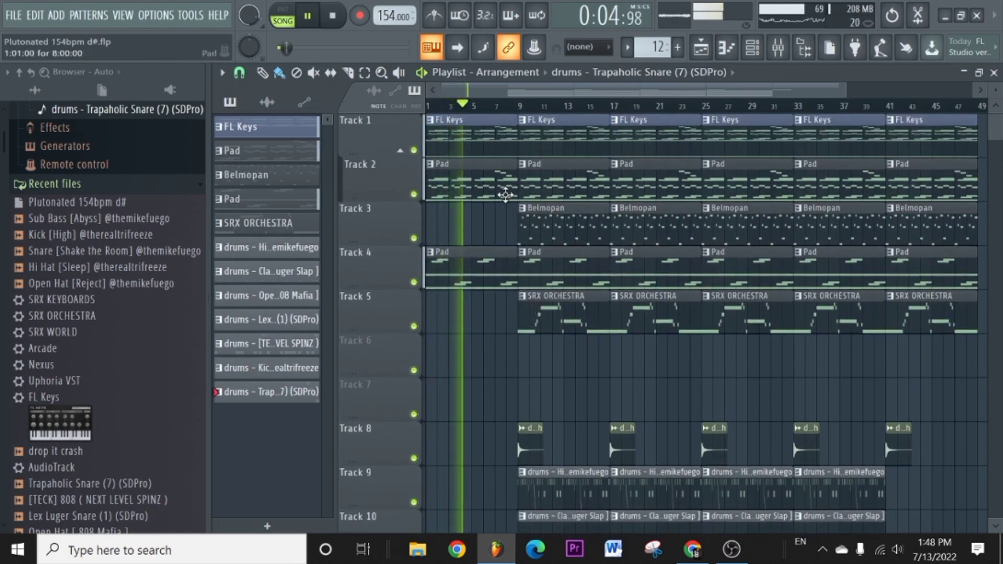
Delete the FL Keys clip at bars 9 to 16 on track 1 and the SRX ORCHESTRA clip at bars 17 to 24 on track 5.
right_click(552, 130)
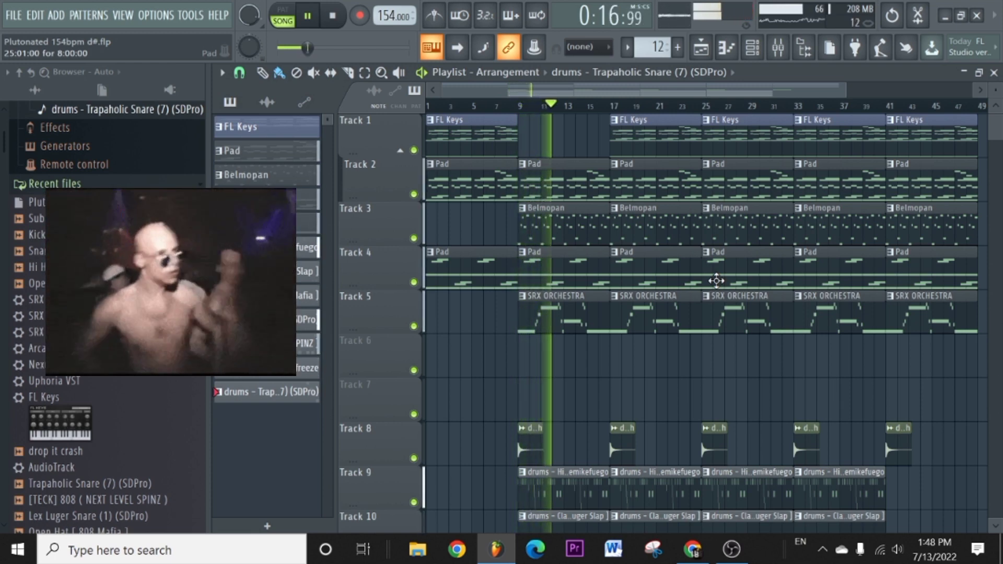
right_click(663, 331)
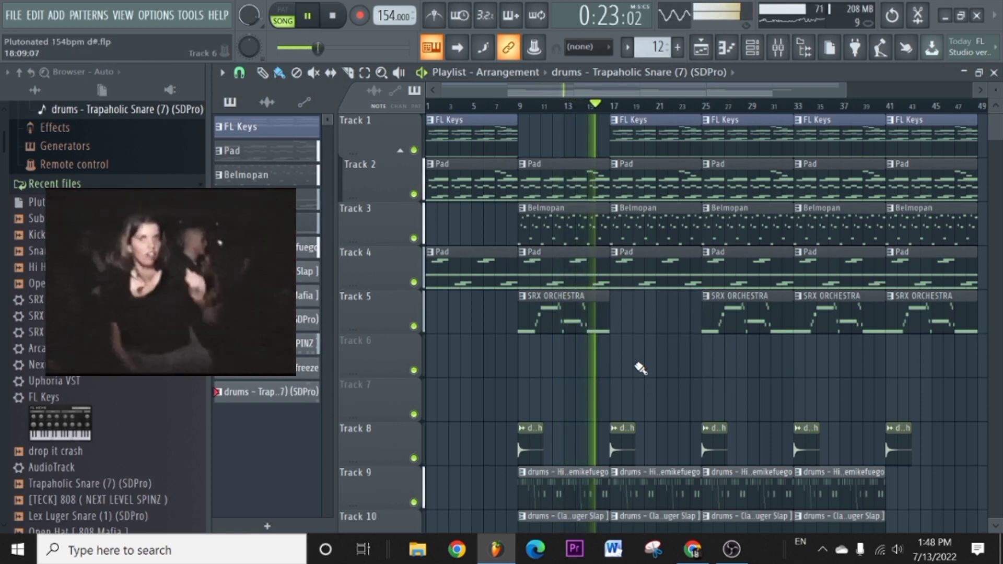
Follow the playing arrangement across the drum tracks 8 to 15 and the melody tracks 1 to 5.
scroll(635, 360, "down", 3)
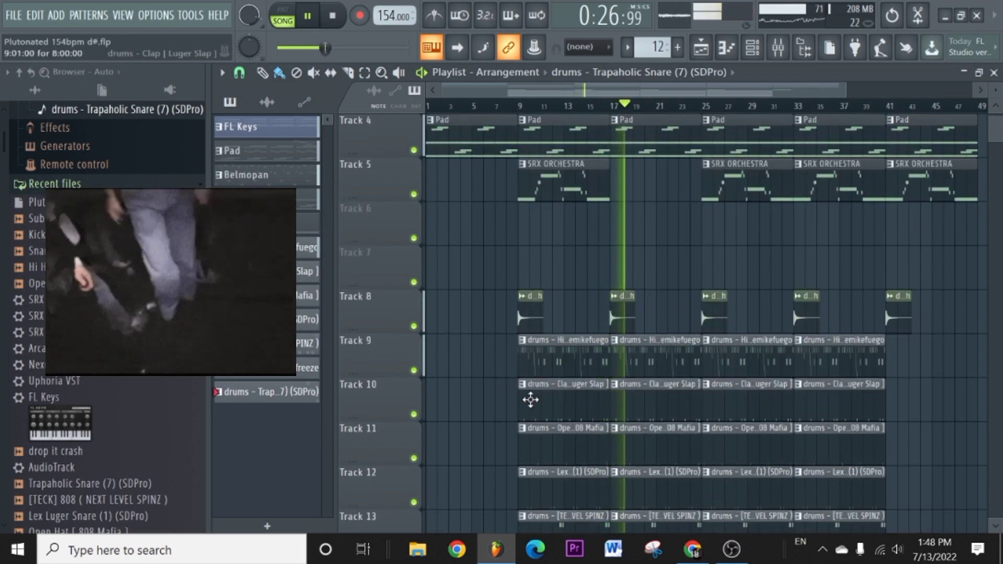
scroll(544, 386, "down", 3)
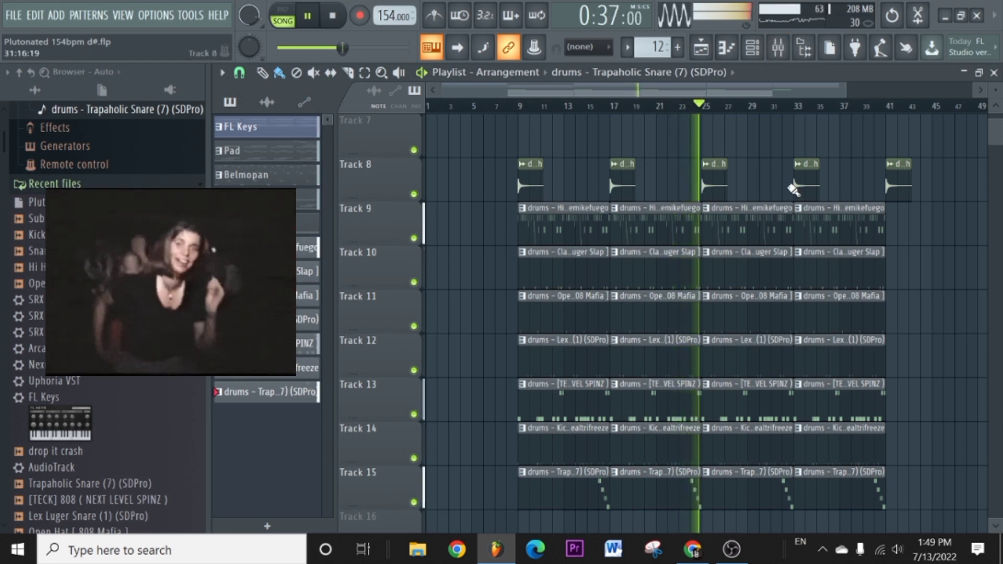
scroll(710, 109, "up", 5)
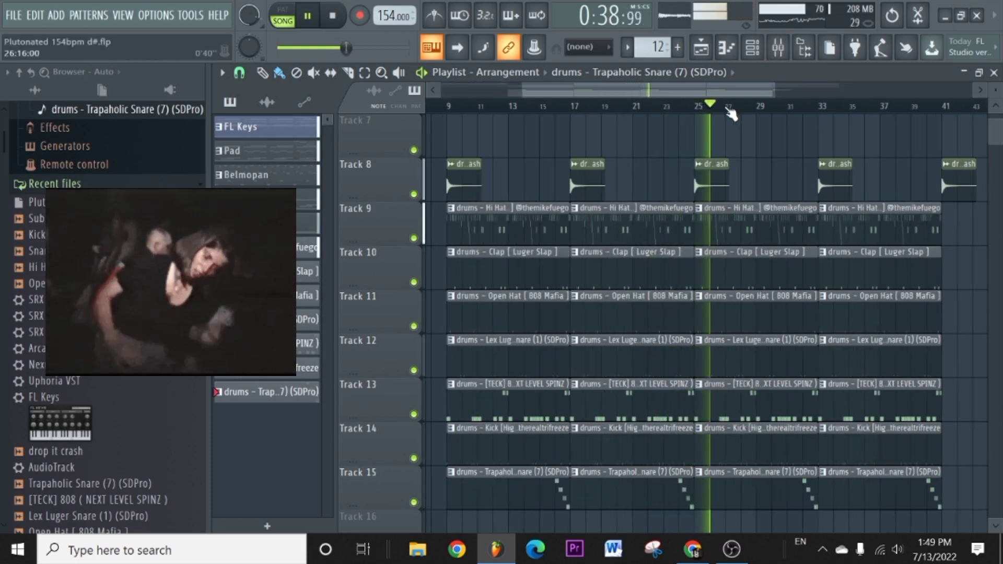
scroll(716, 171, "up", 6)
scroll(710, 111, "down", 1)
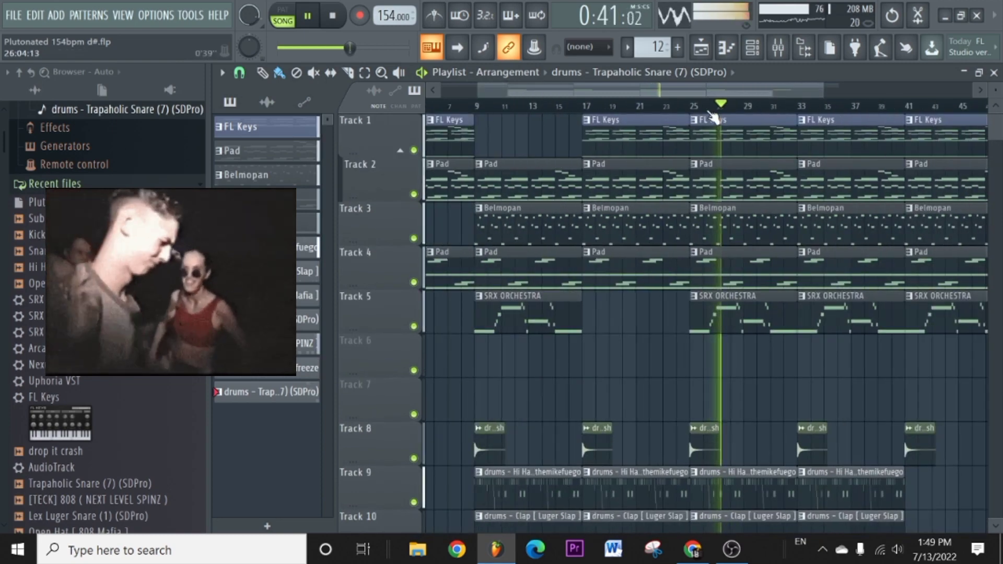
scroll(694, 108, "down", 3)
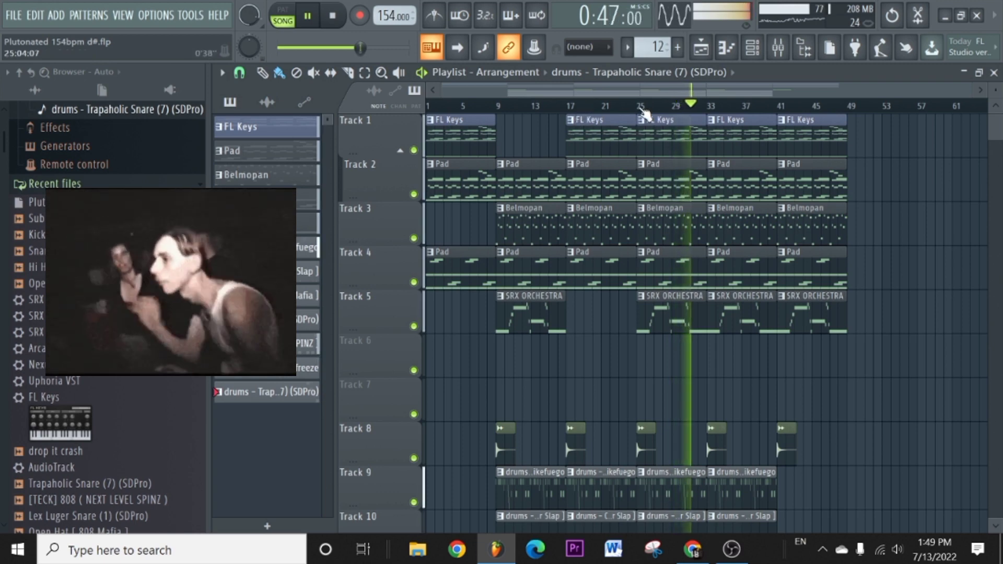
View the channel rack briefly, return to the playlist and stop playback.
left_click(753, 47)
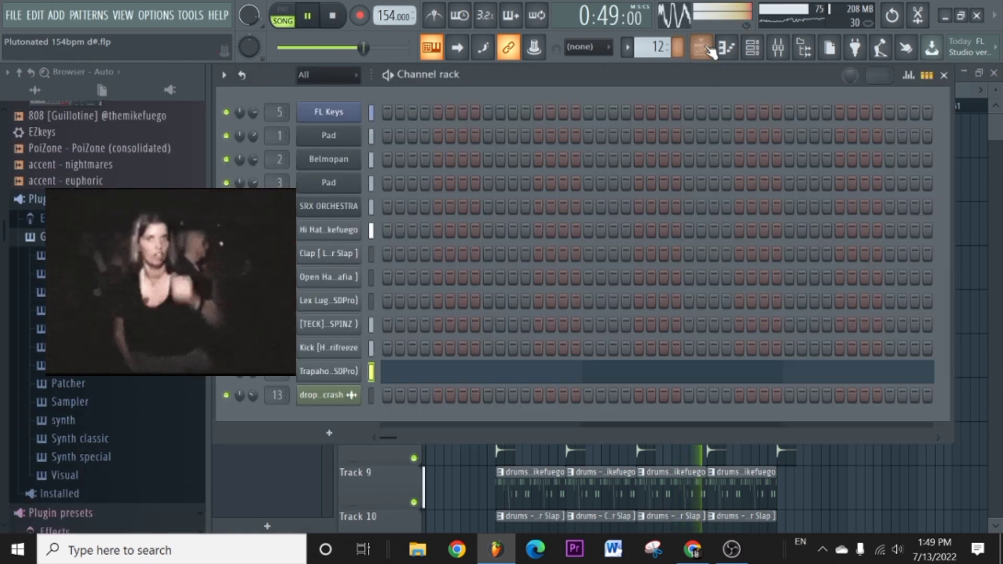
left_click(709, 52)
key("space")
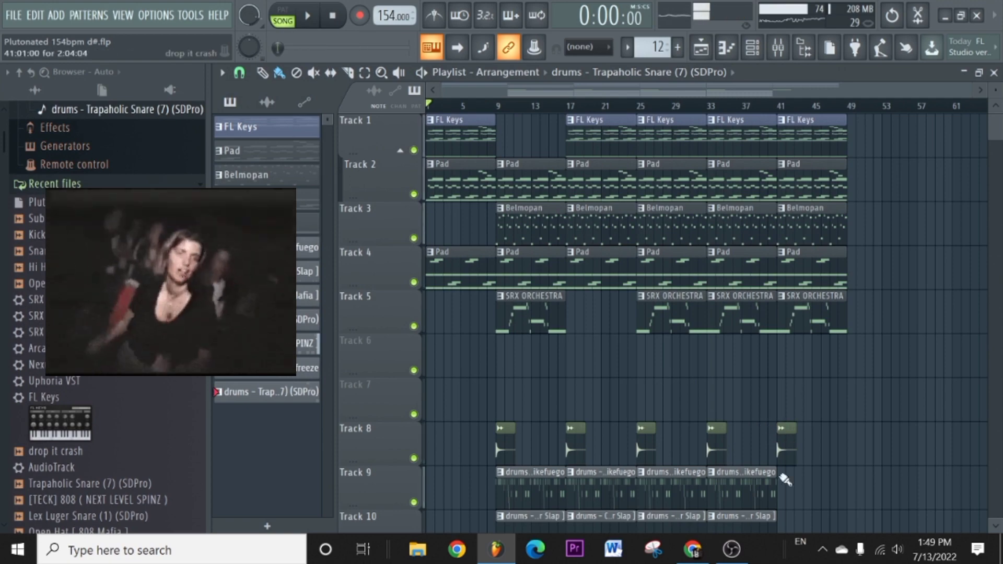
left_click(732, 549)
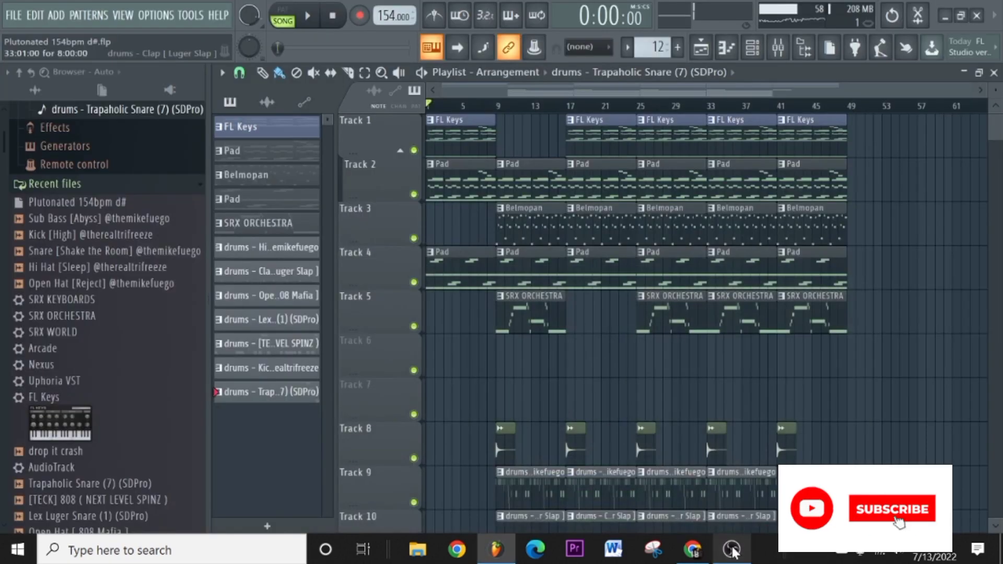